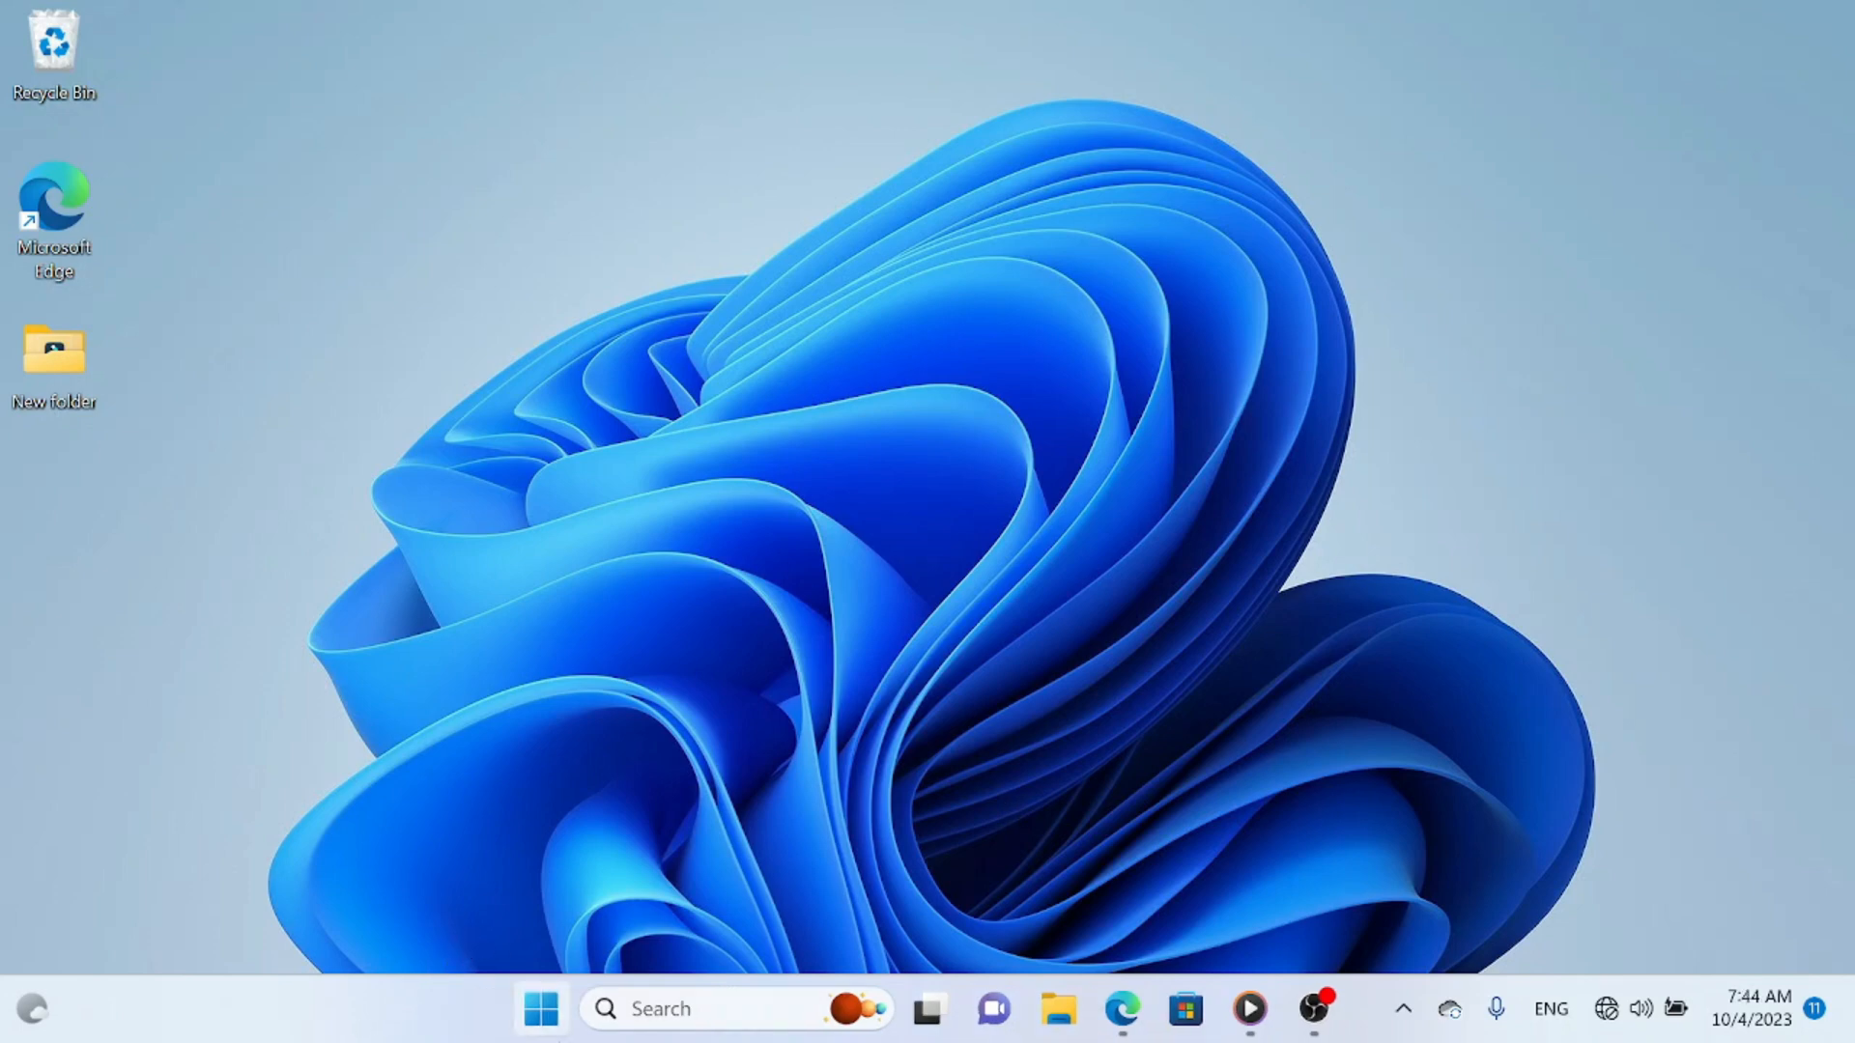
Step: Open Task Manager to check whether the screen flickering affects it
right_click(541, 1027)
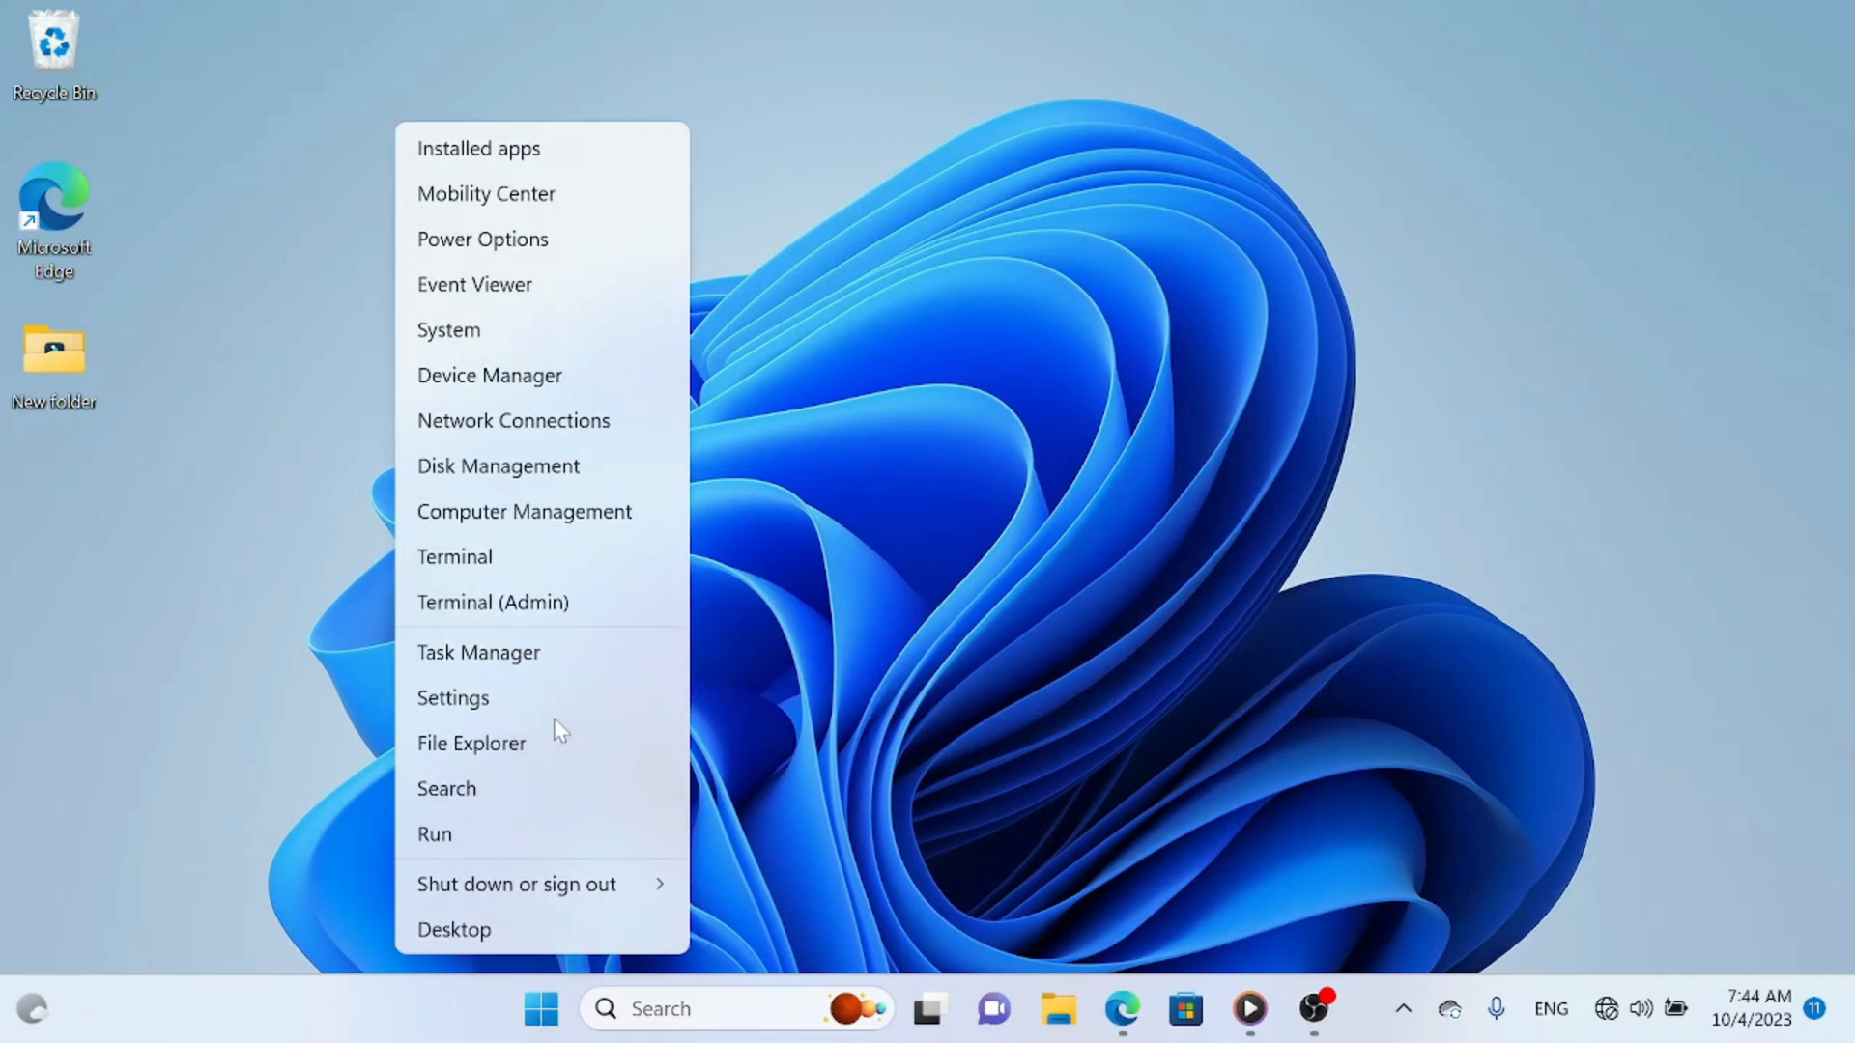
click(564, 663)
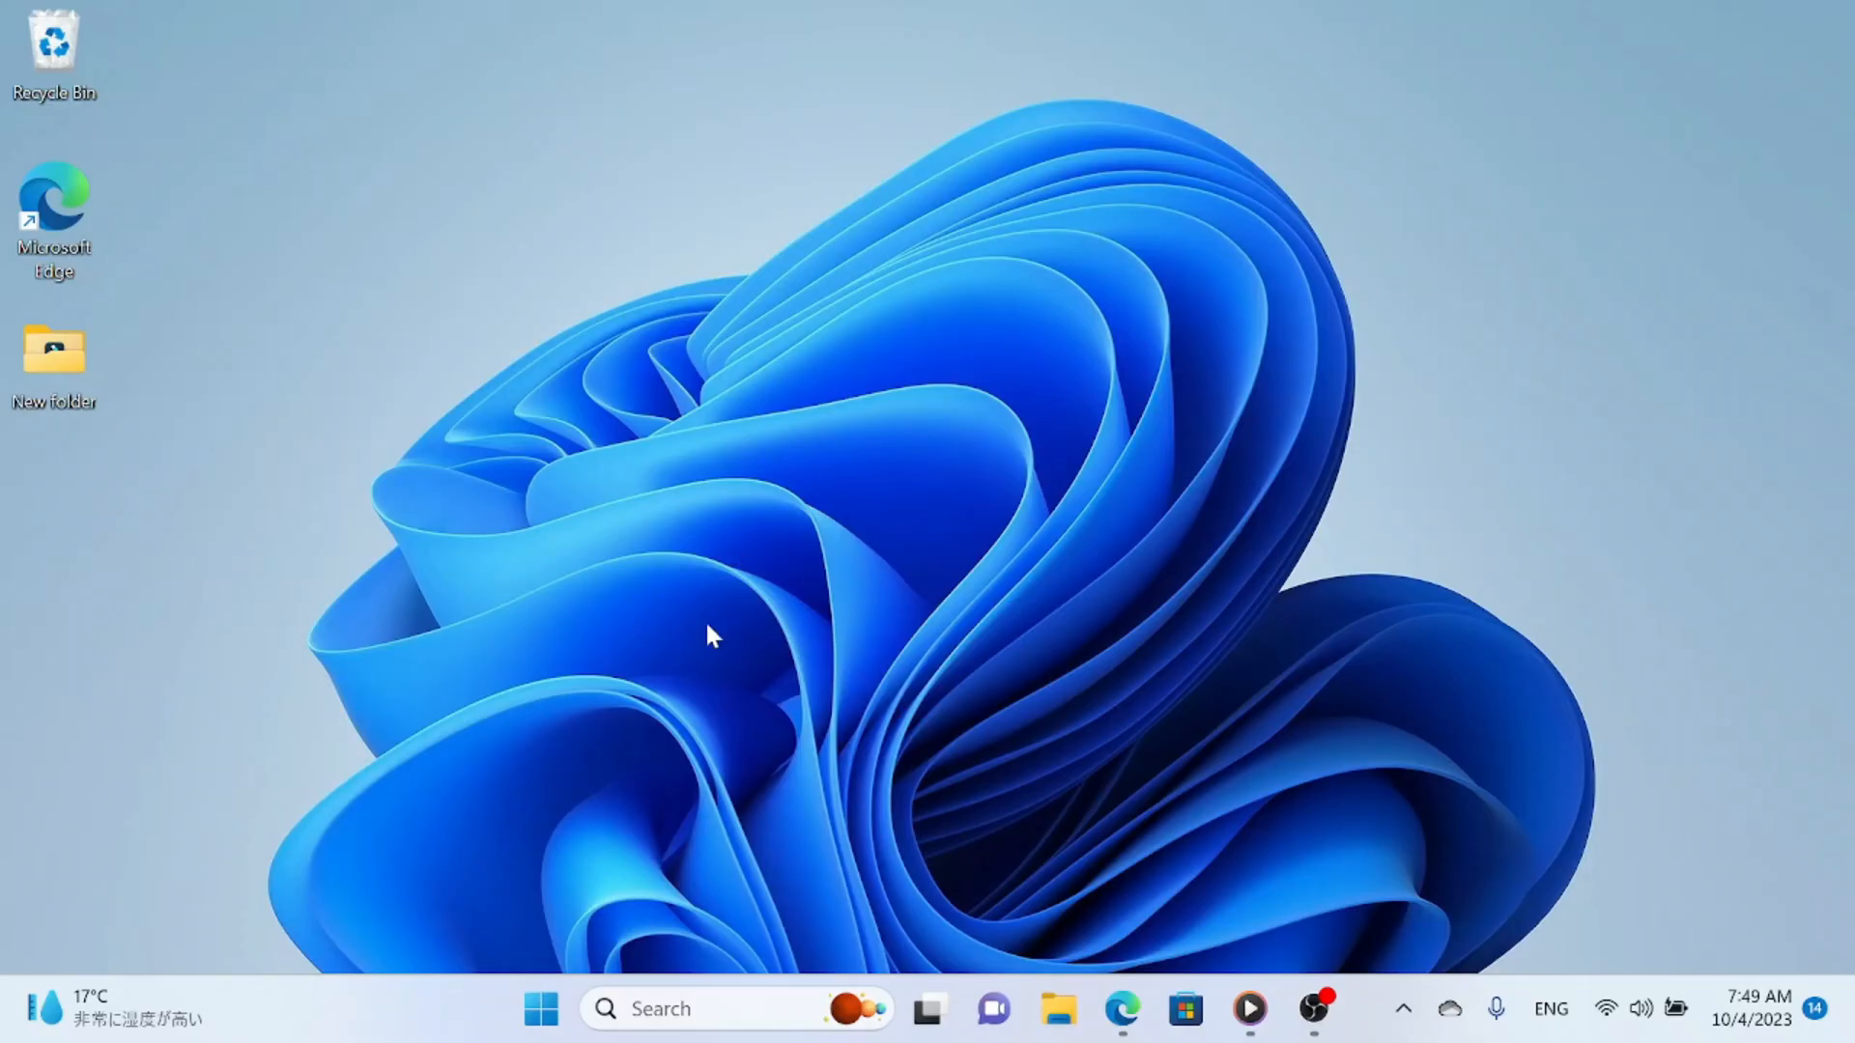
Step: Download and install all pending Windows updates, including the 2023-09 Cumulative Update Preview for Windows 11 (KB5030310)
click(547, 1010)
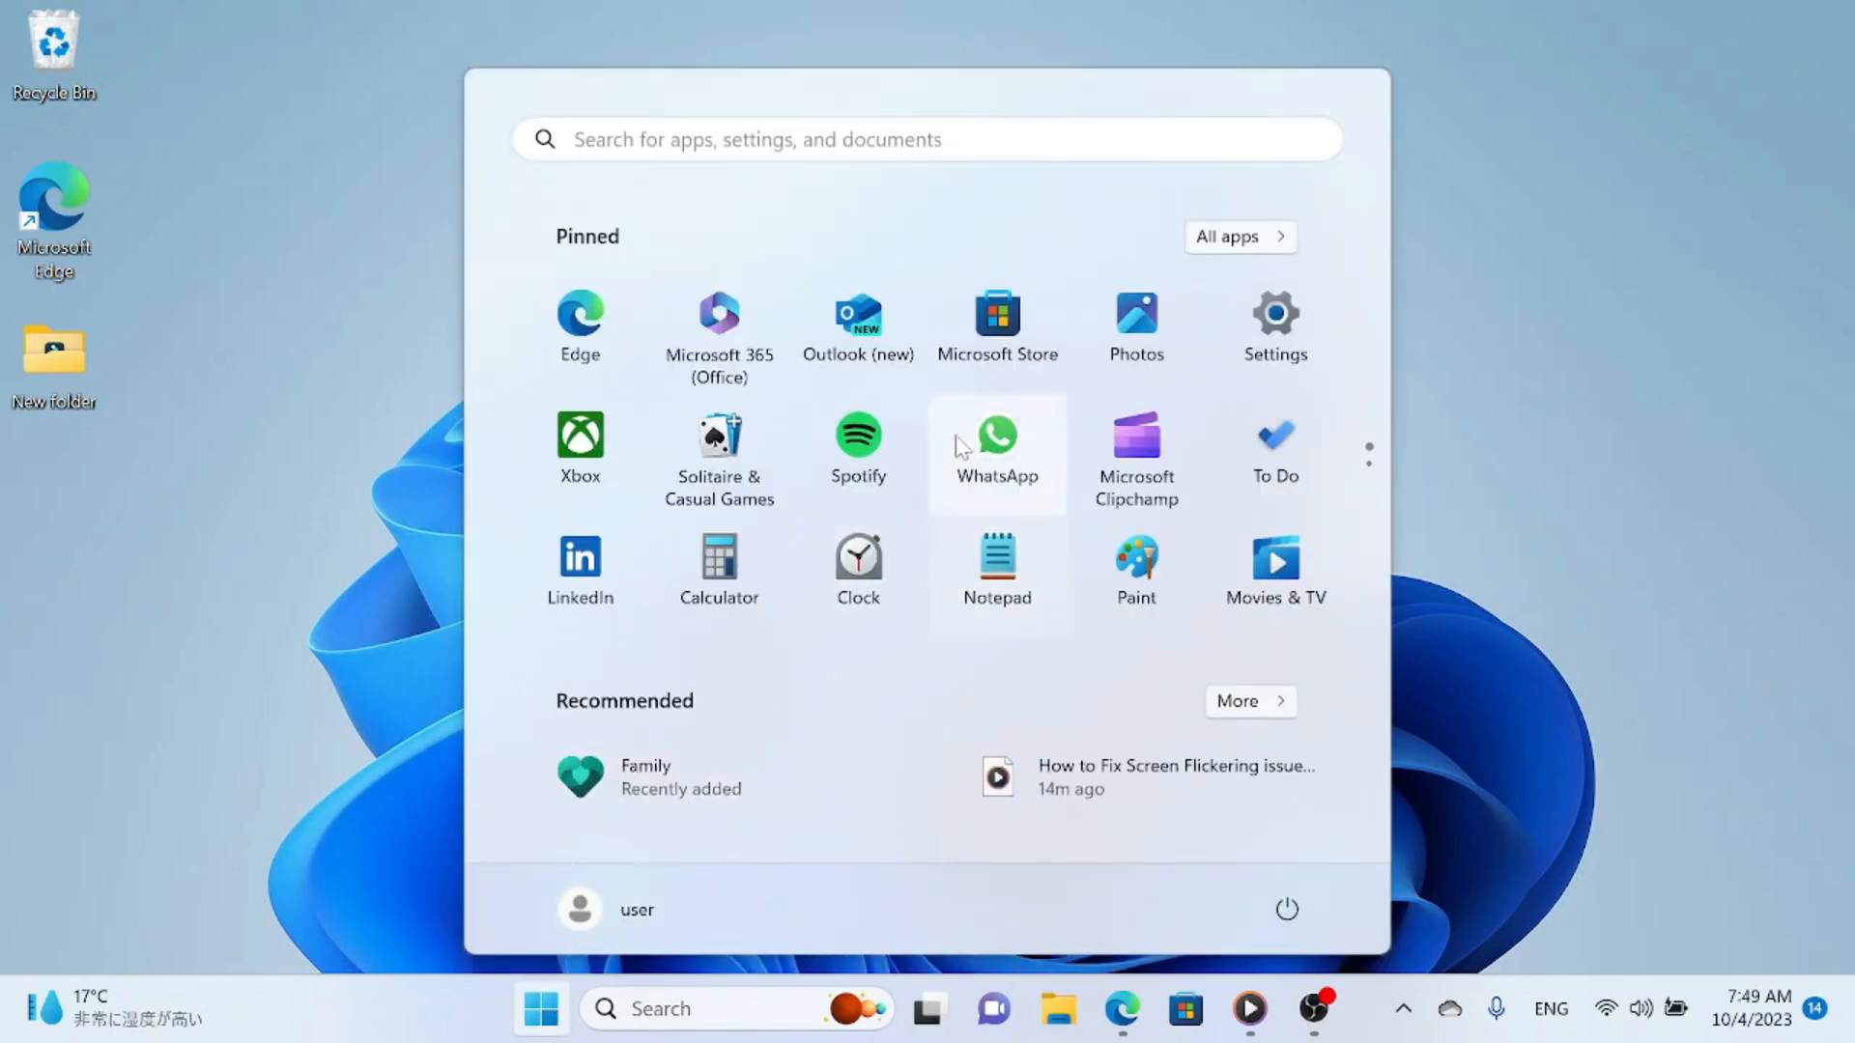
click(1261, 336)
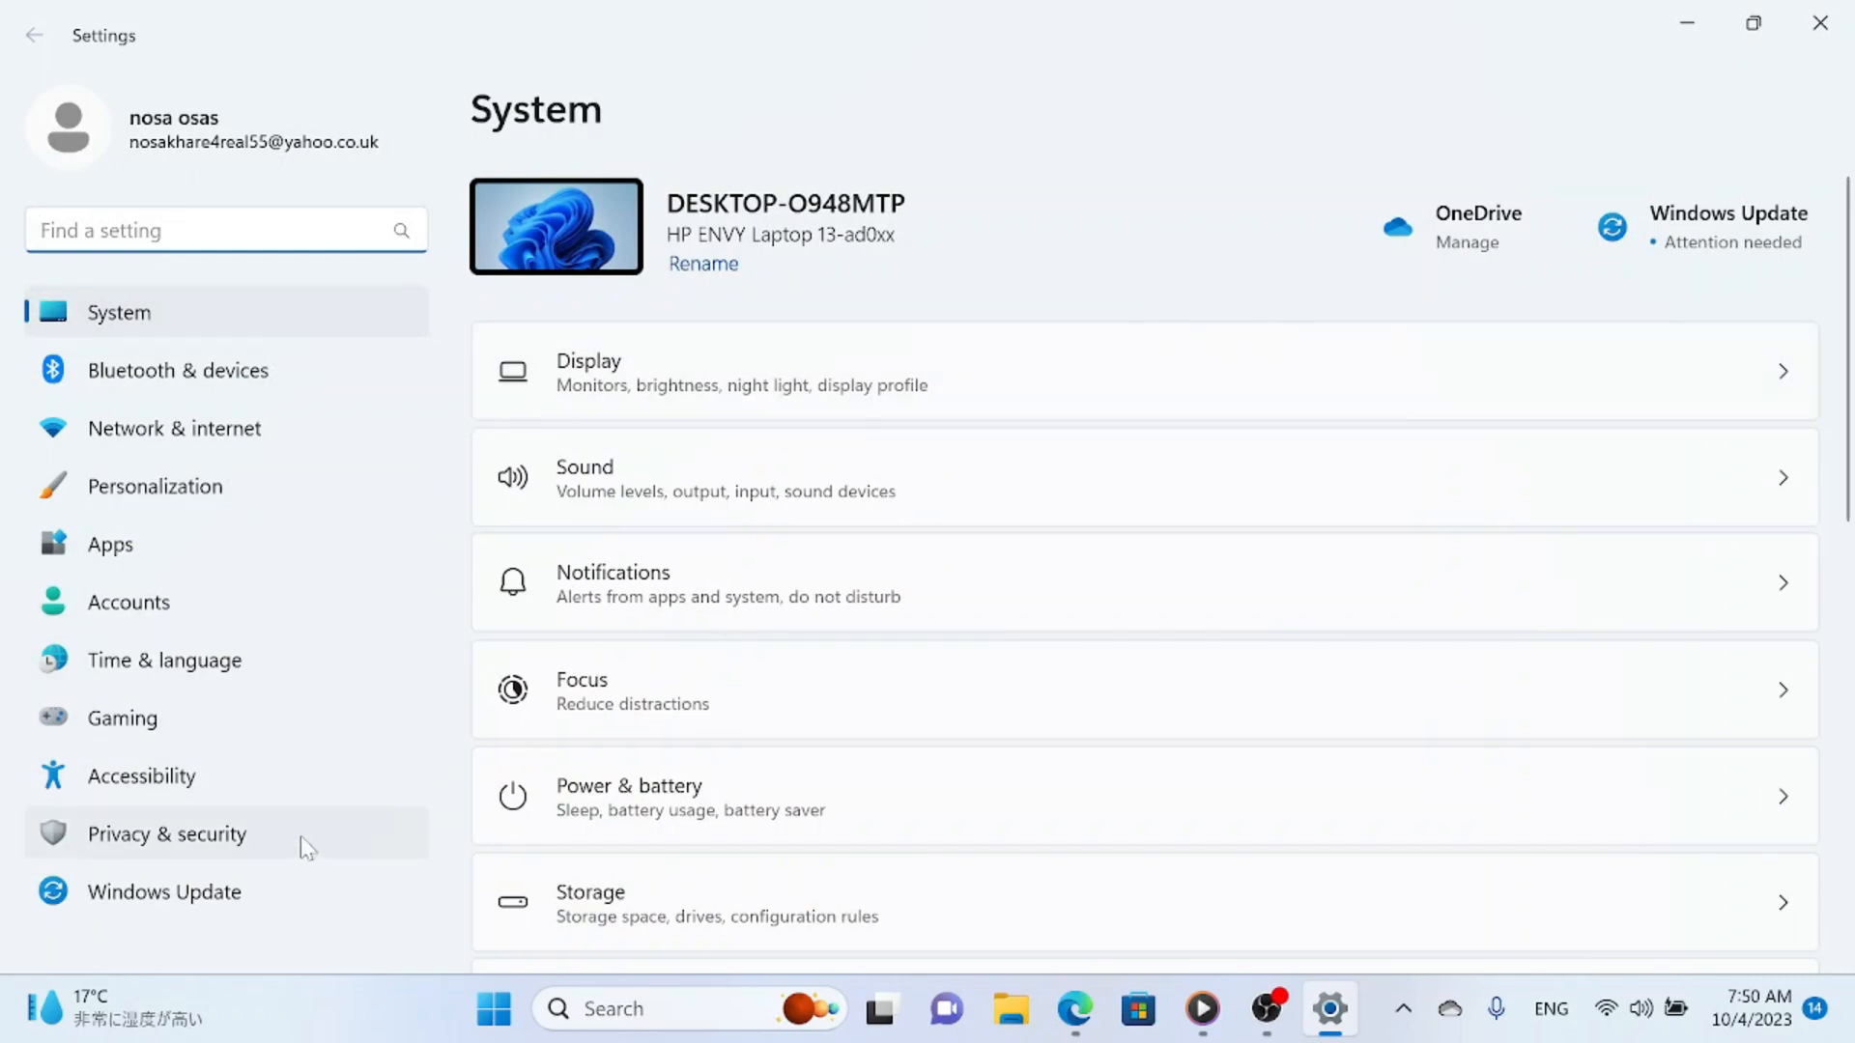
click(269, 906)
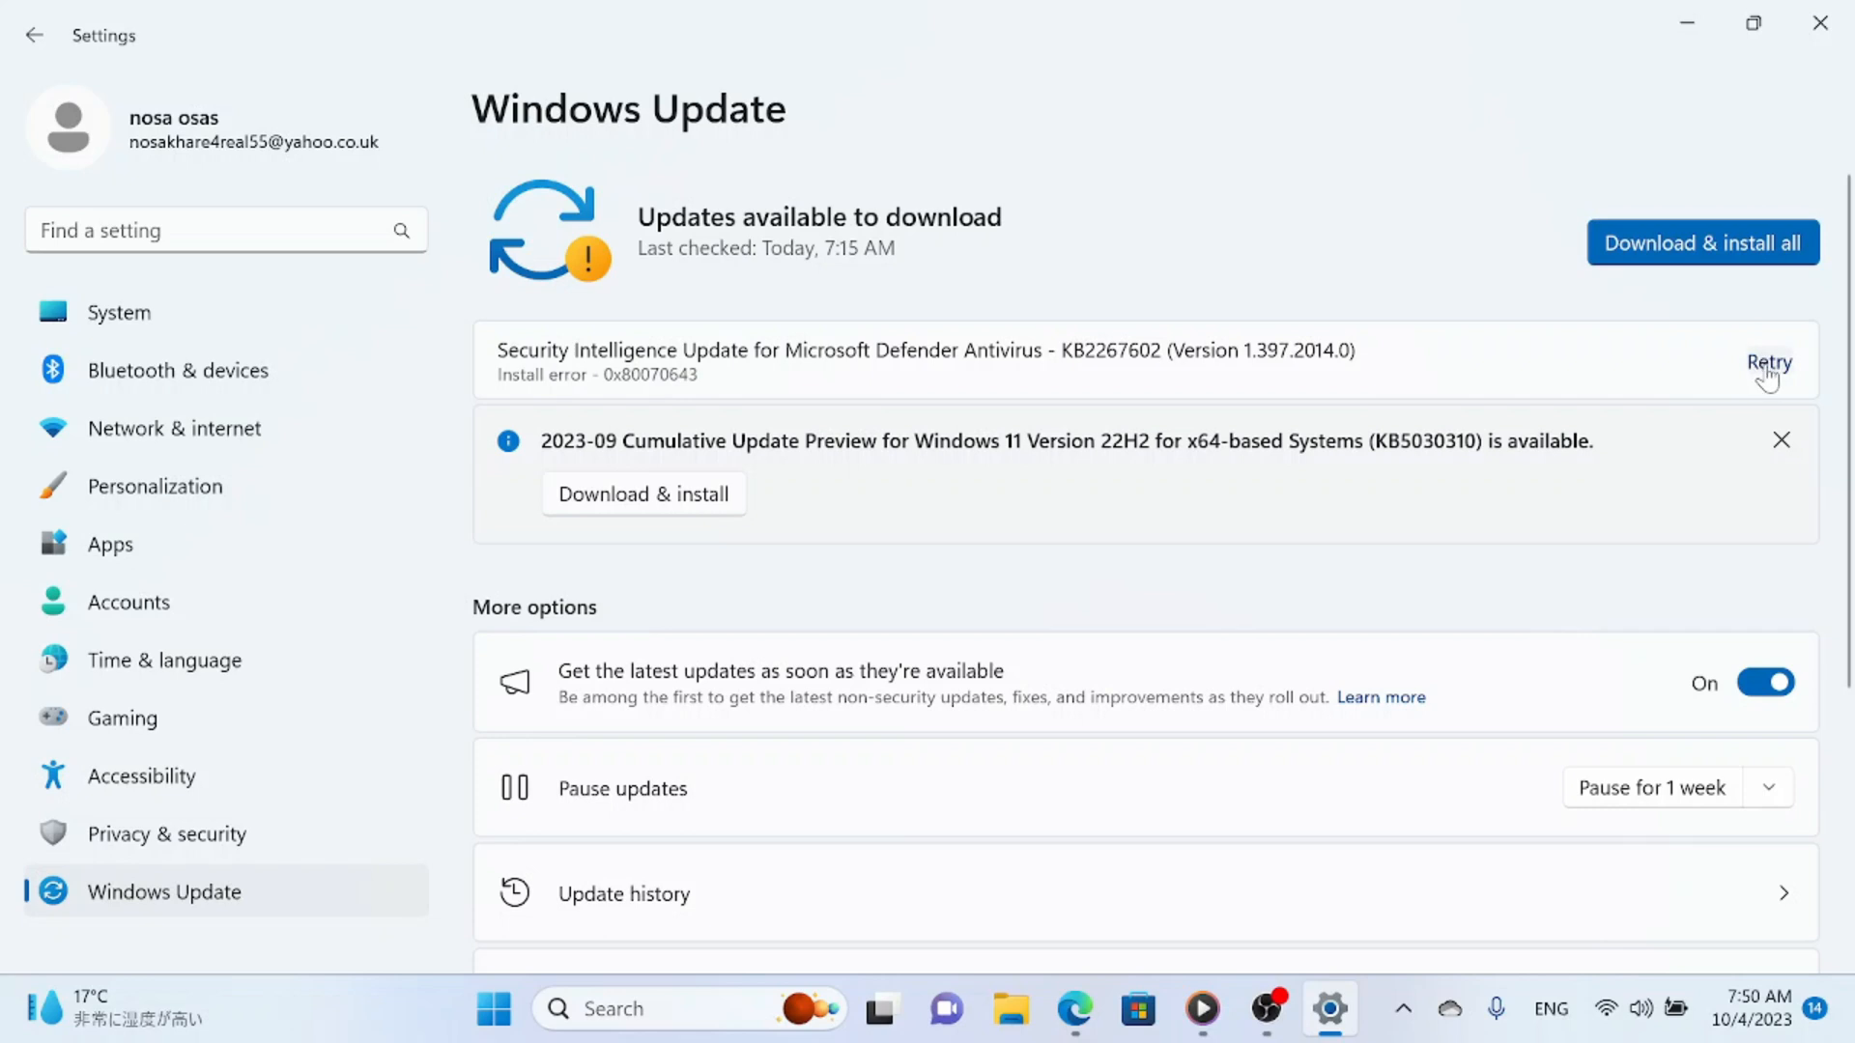
click(1708, 247)
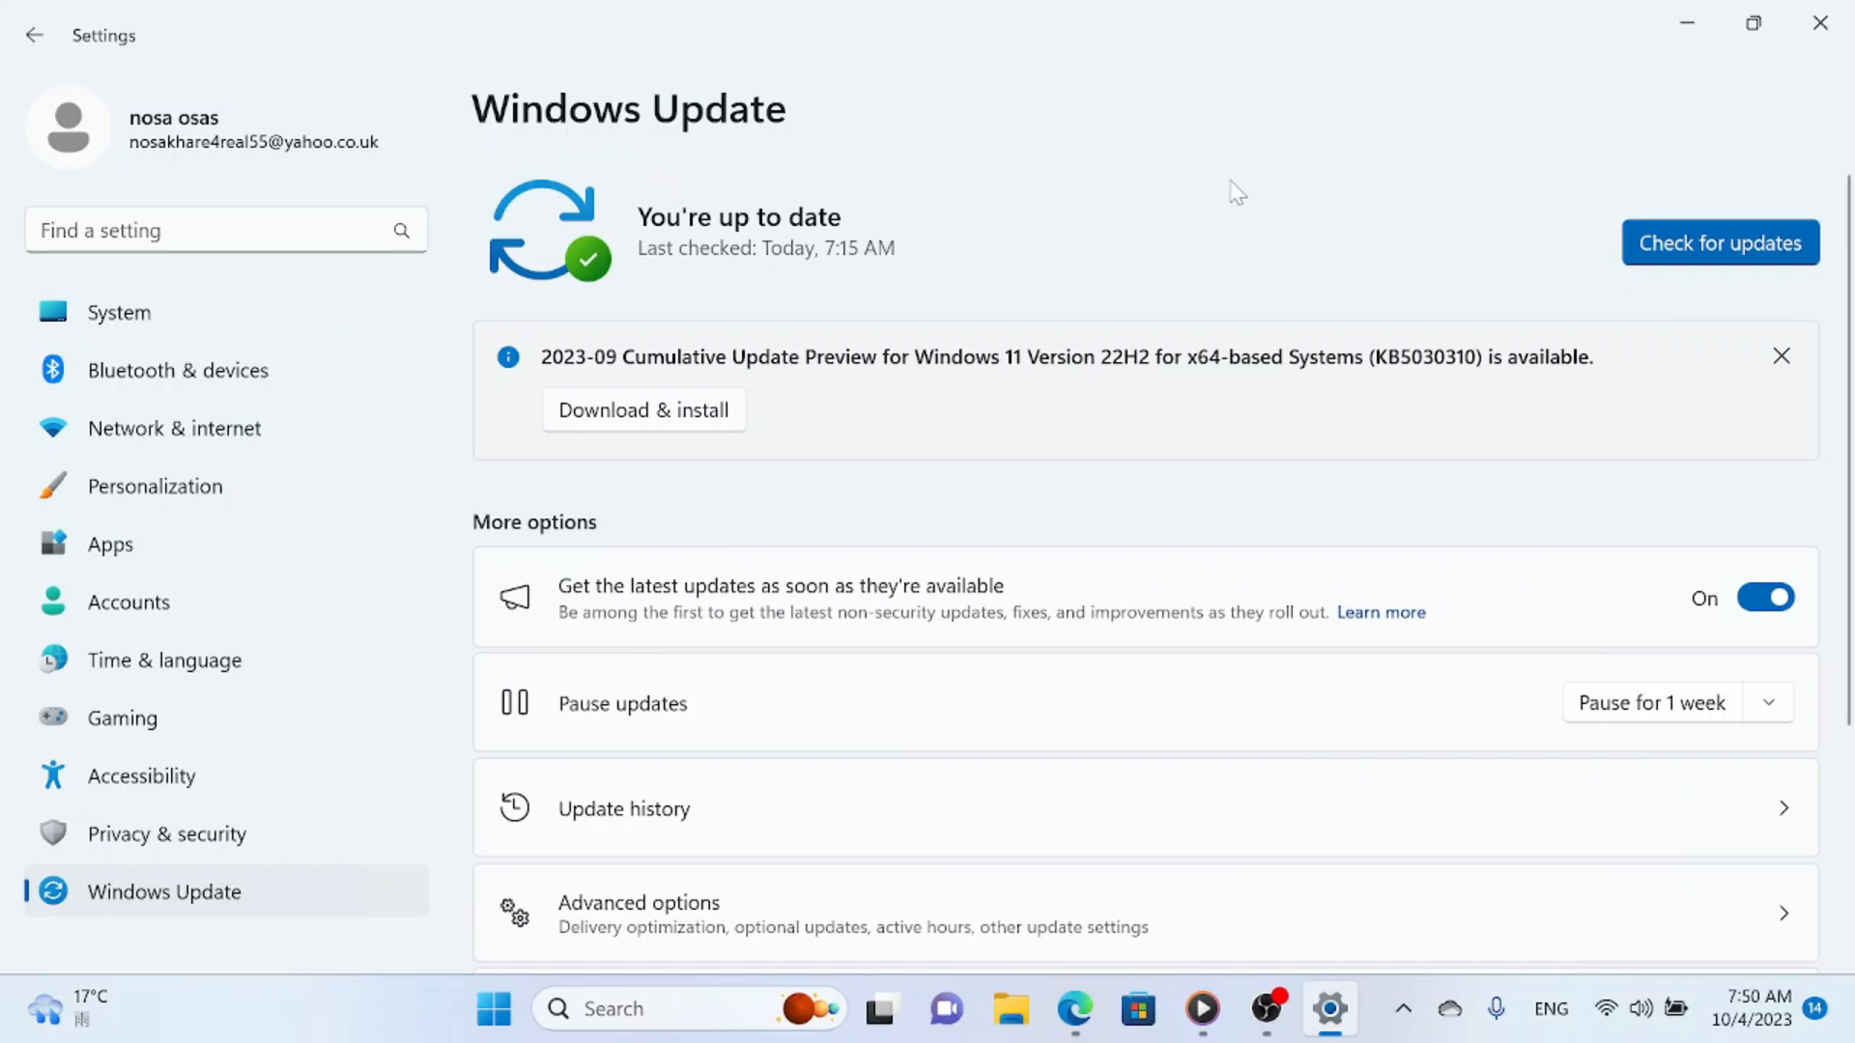
click(675, 415)
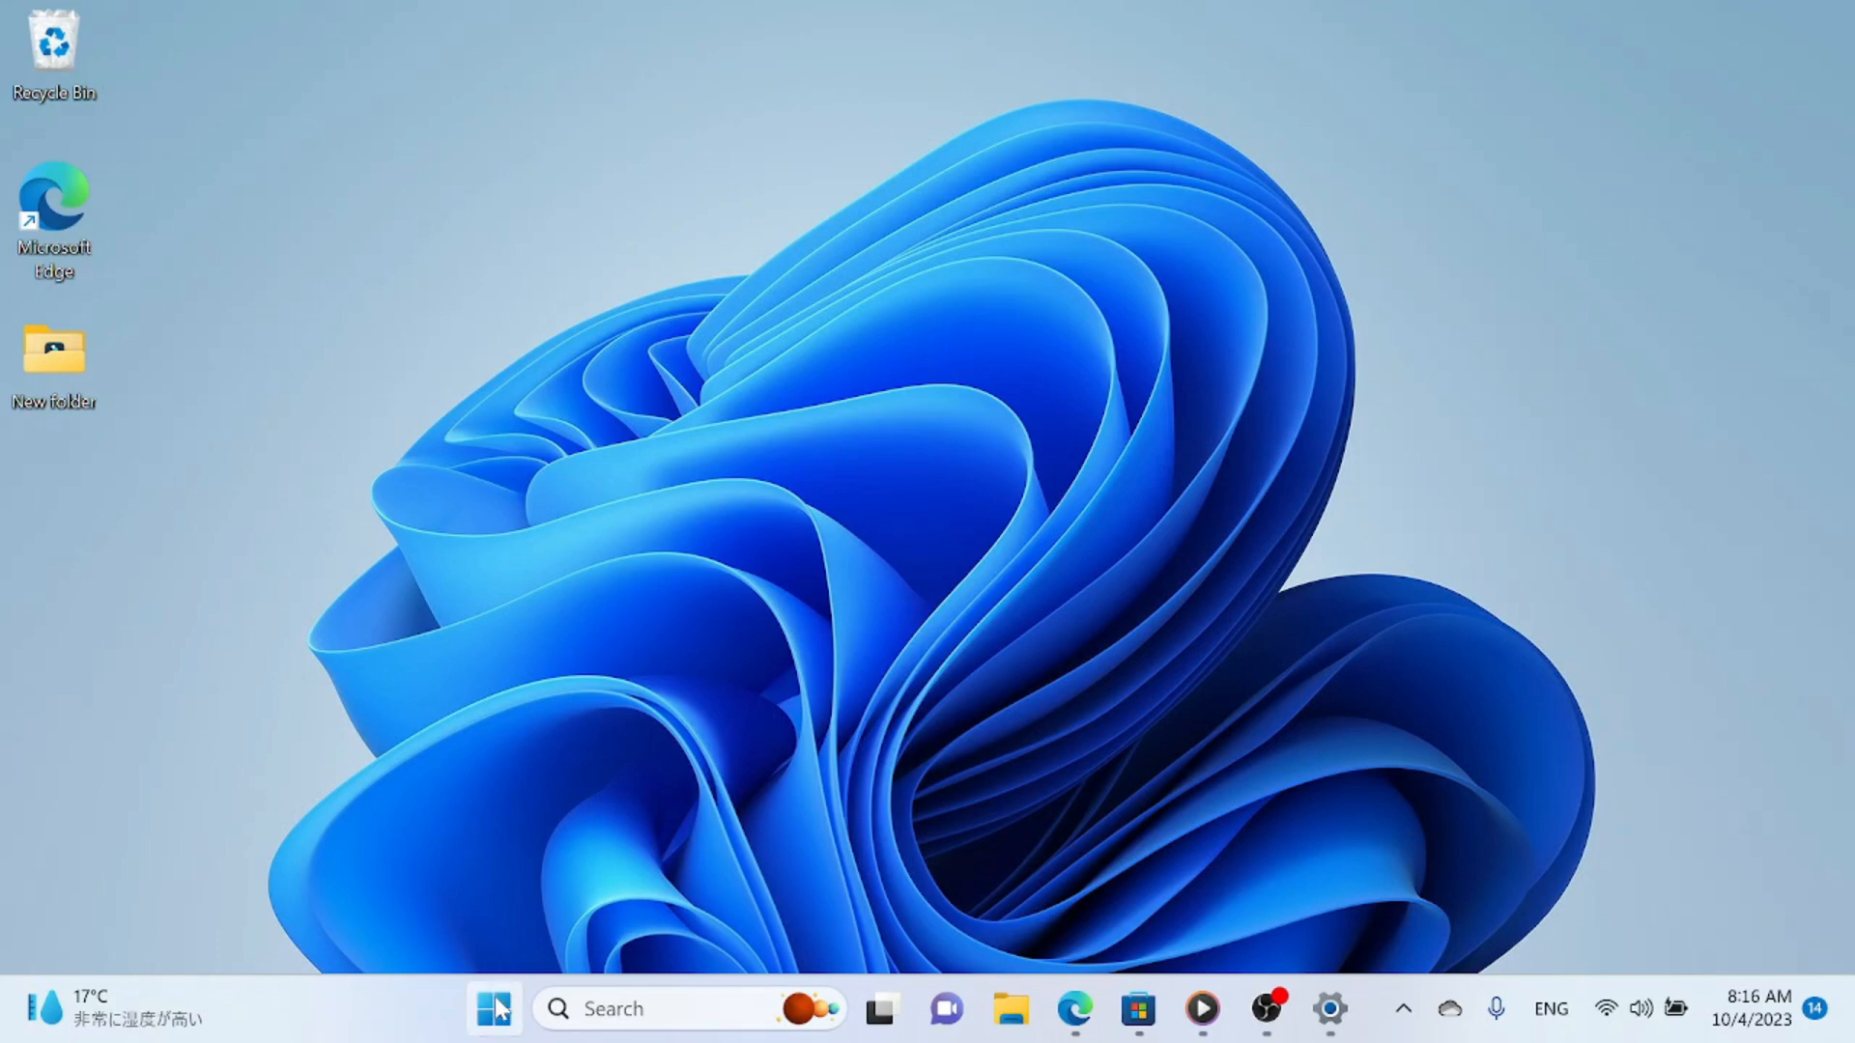
Step: Search Windows for "device manager", open Device Manager and place its window near the middle of the desktop
click(495, 1010)
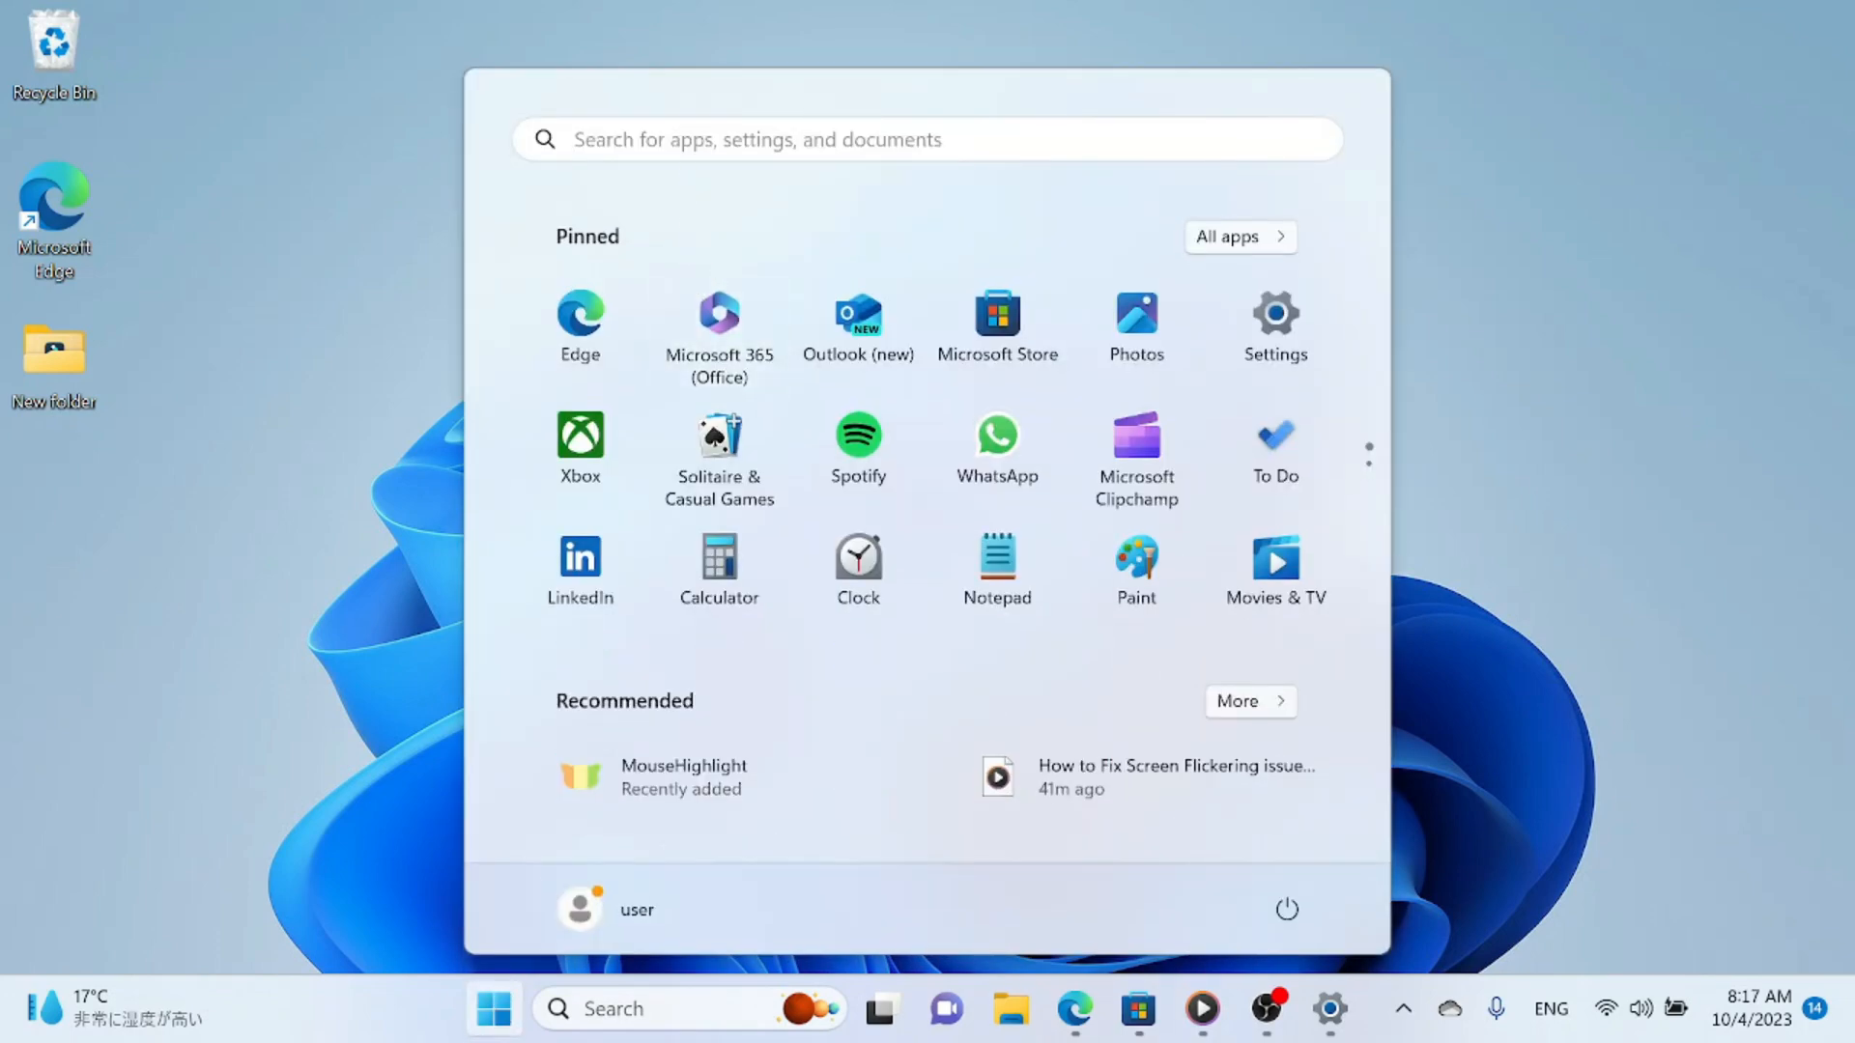
click(679, 146)
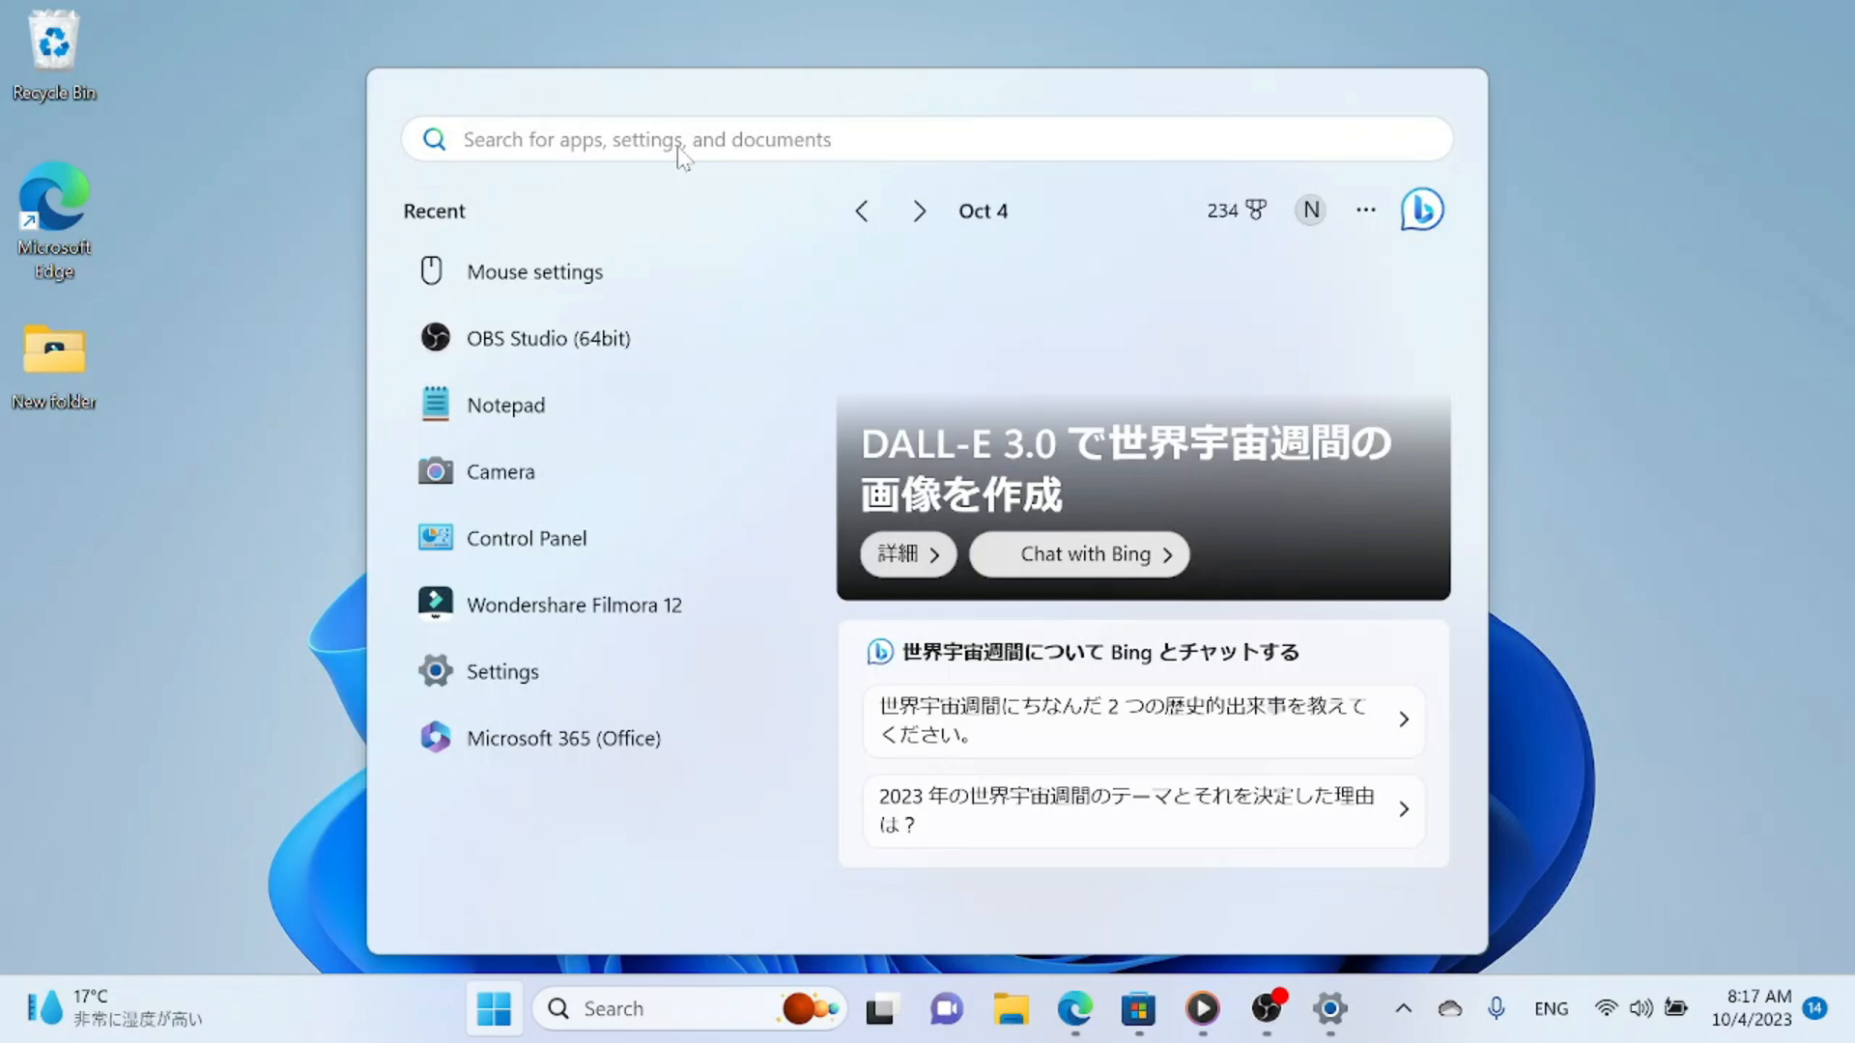
text(dev)
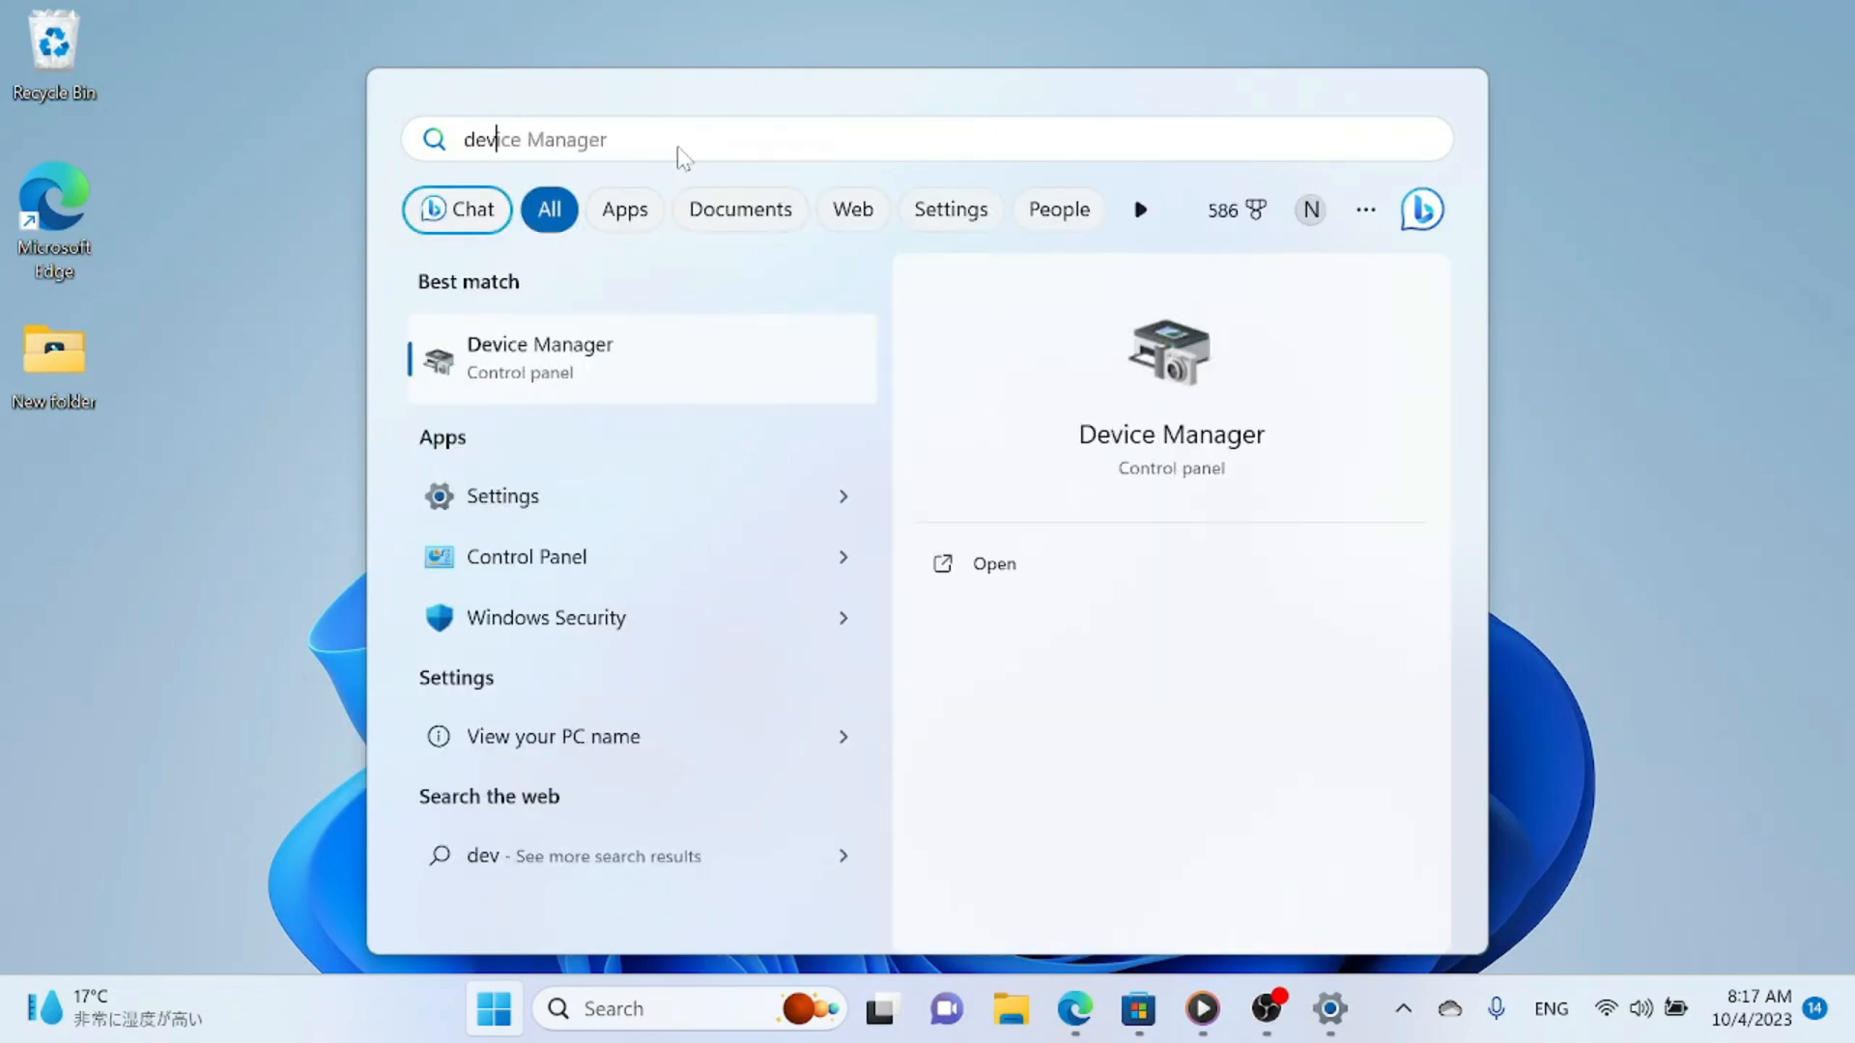
text(ice)
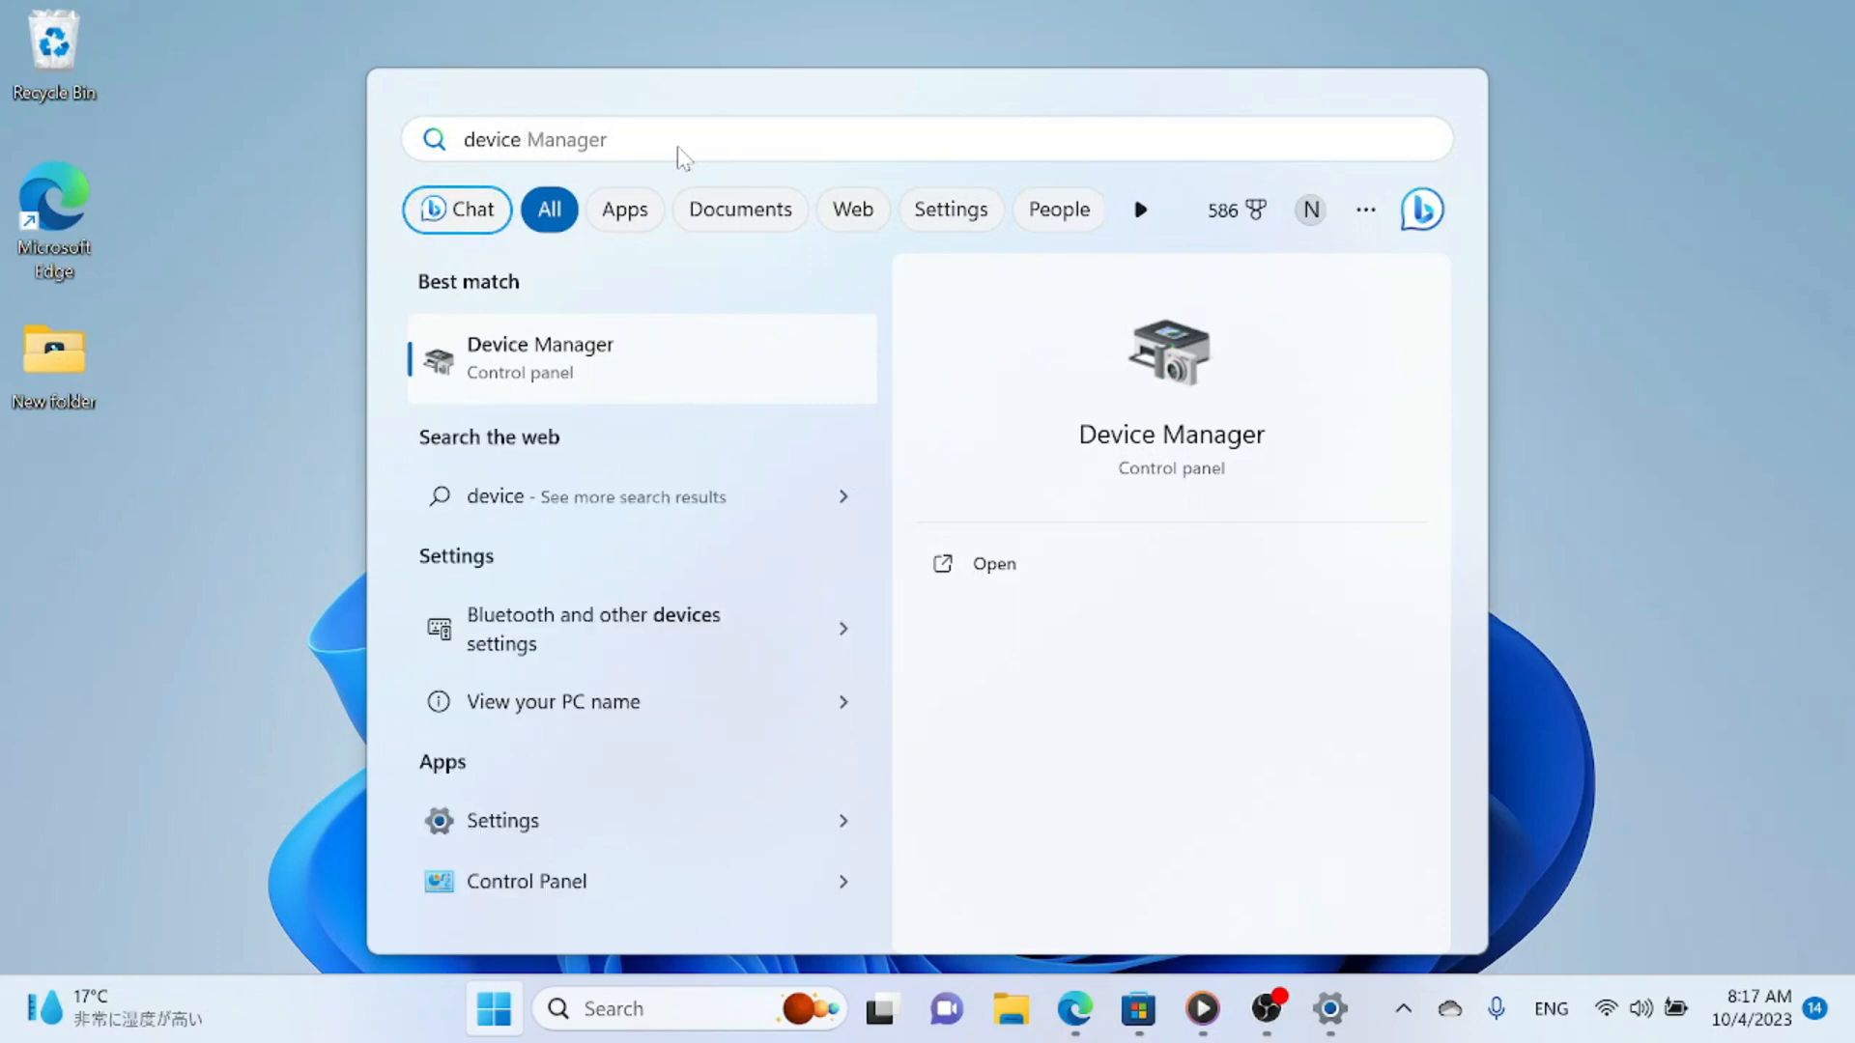
text( mana)
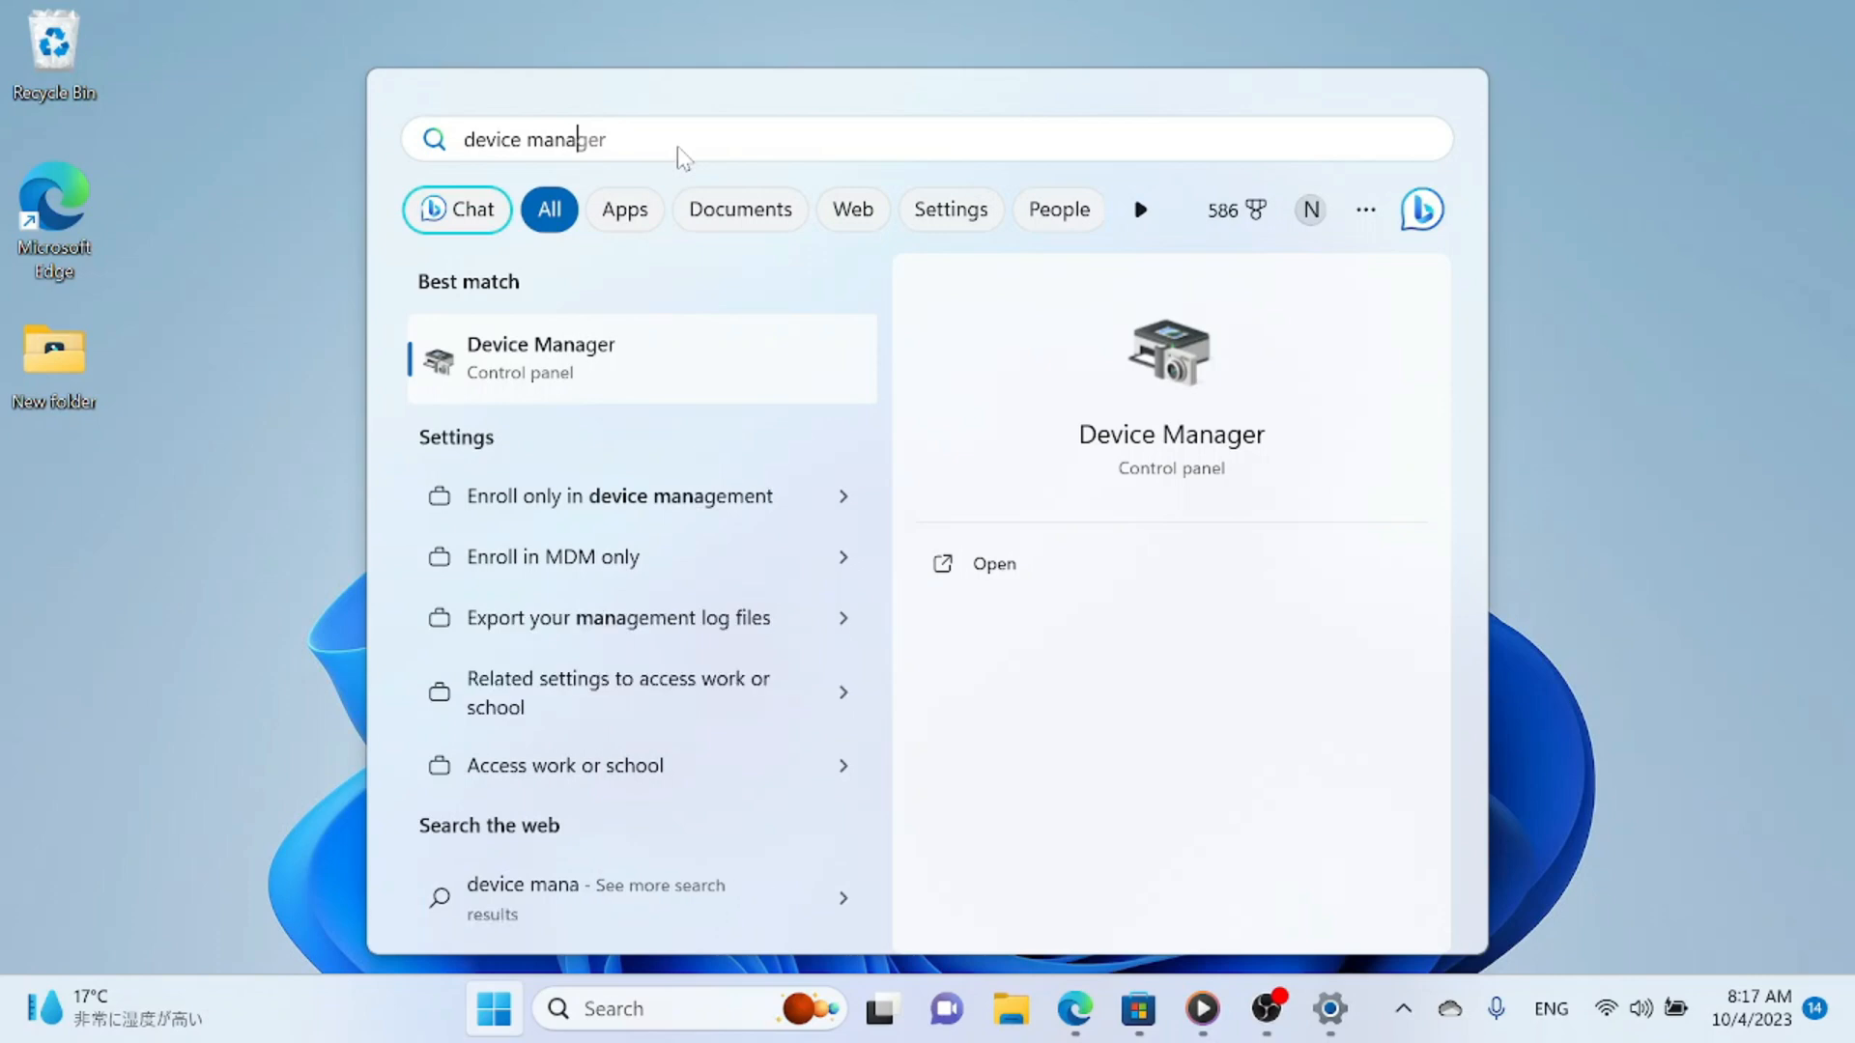
text(ger)
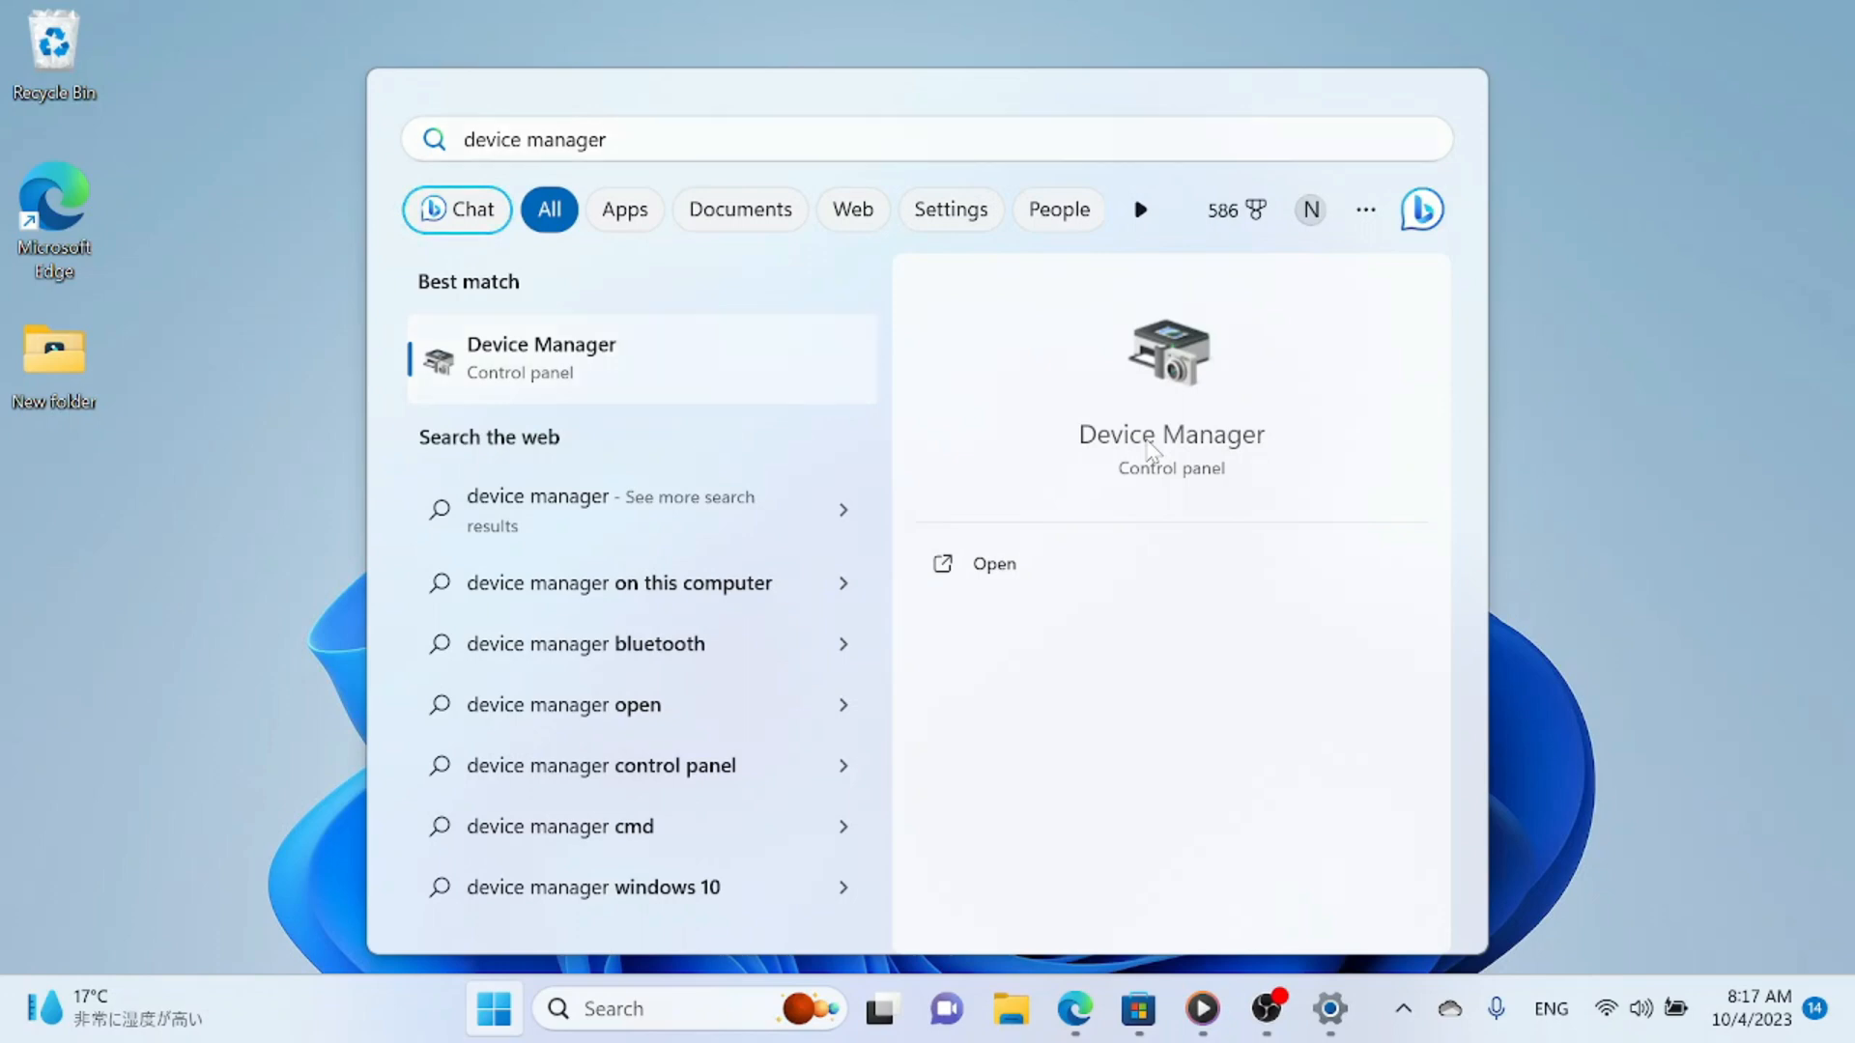
click(1150, 449)
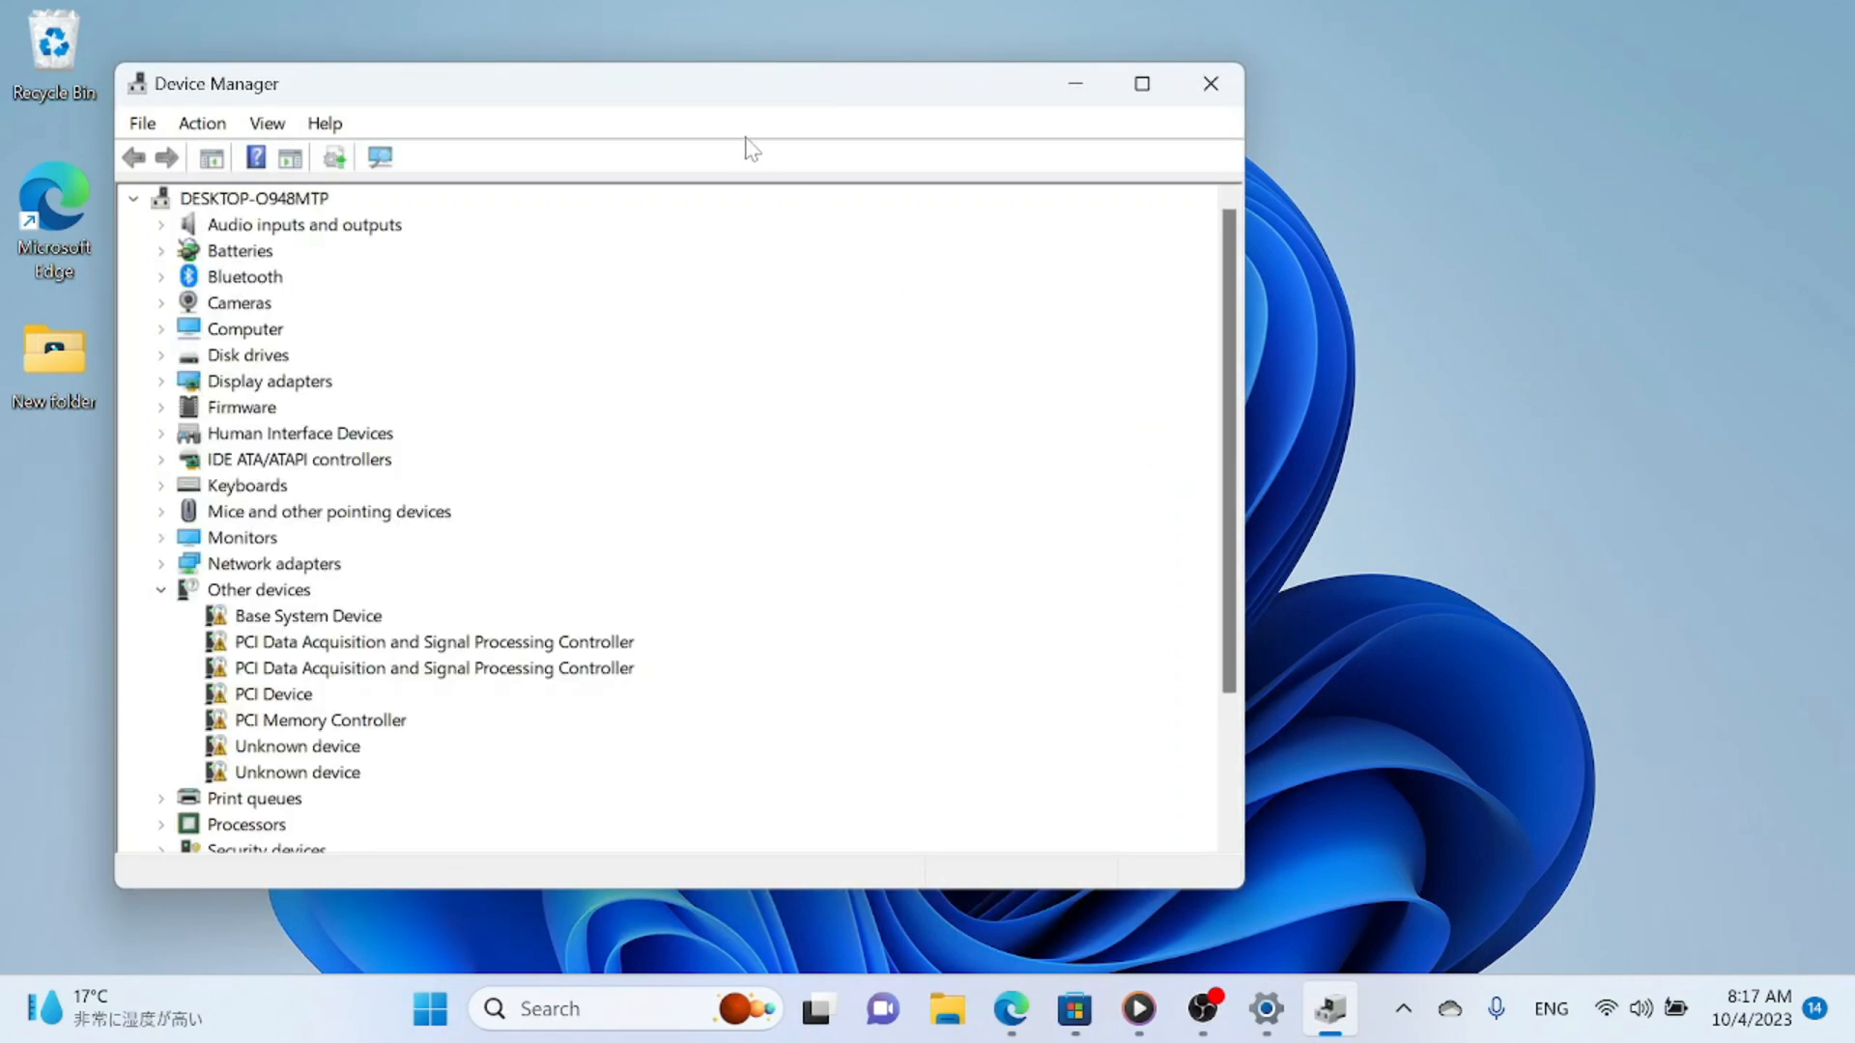
double_click(704, 91)
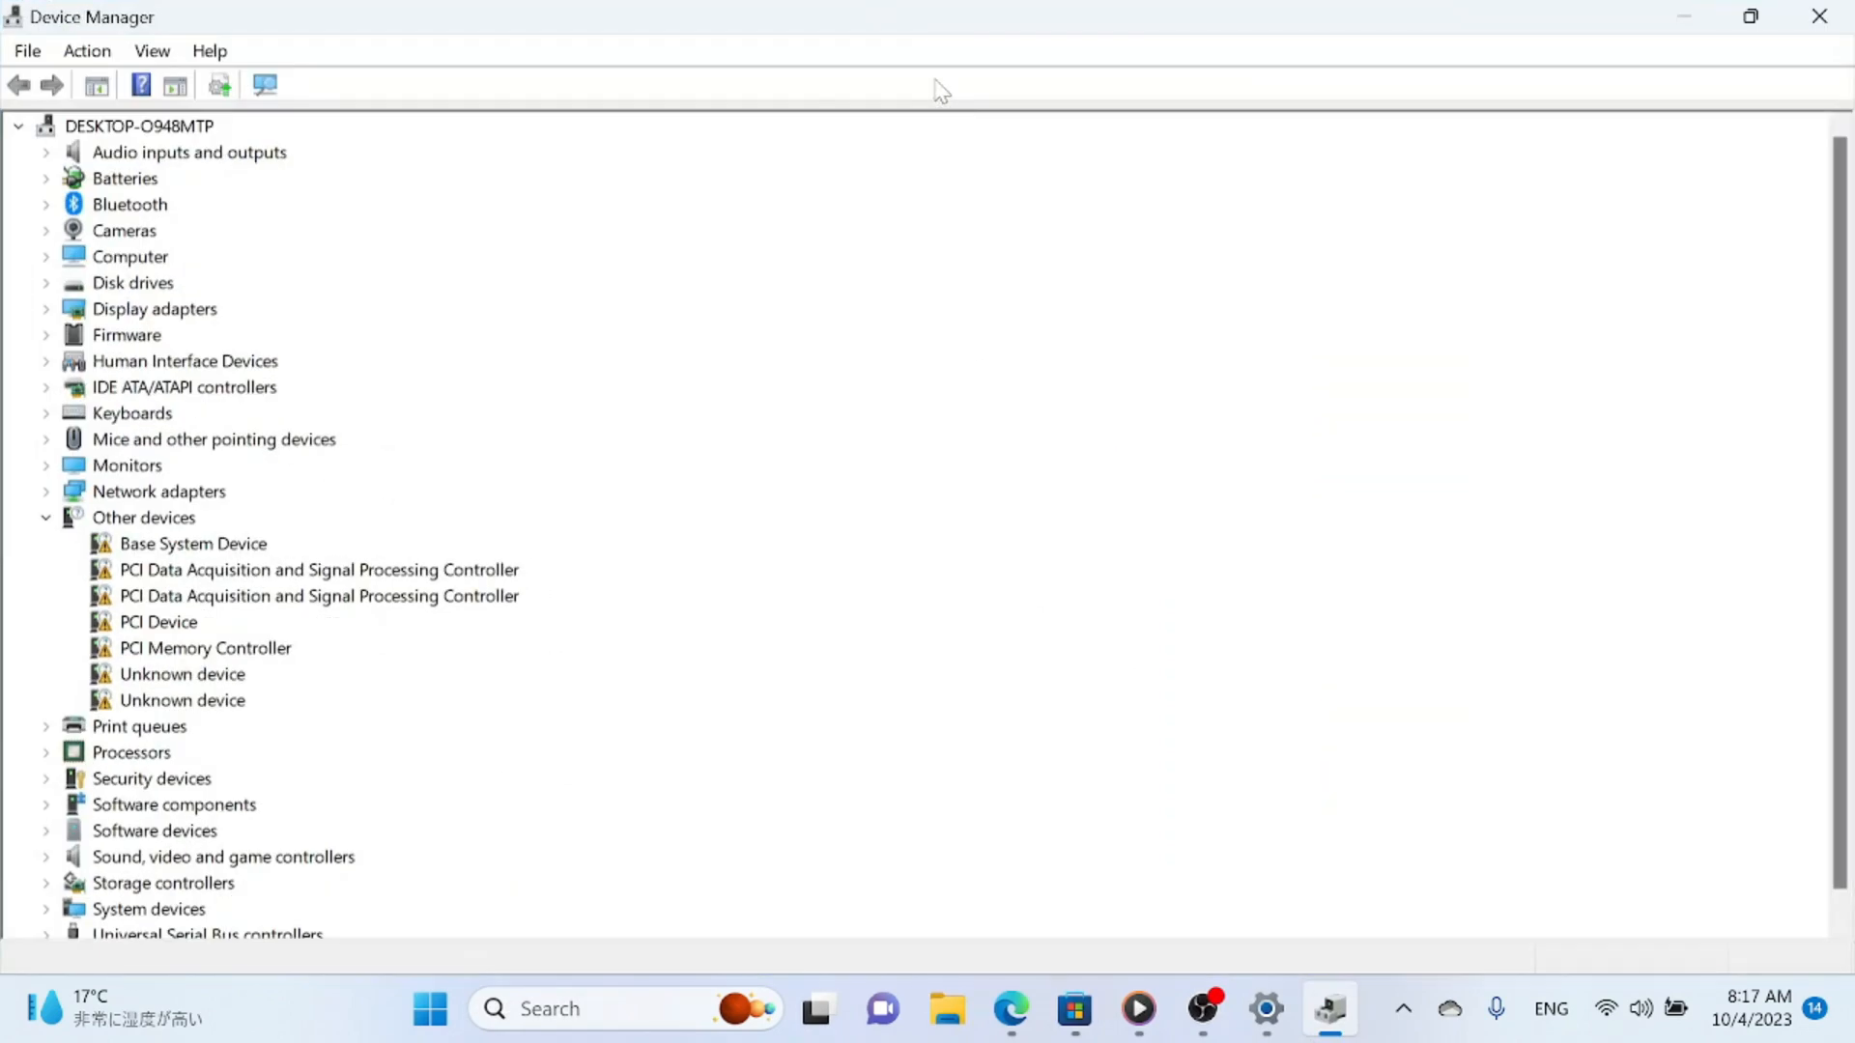
click(1751, 16)
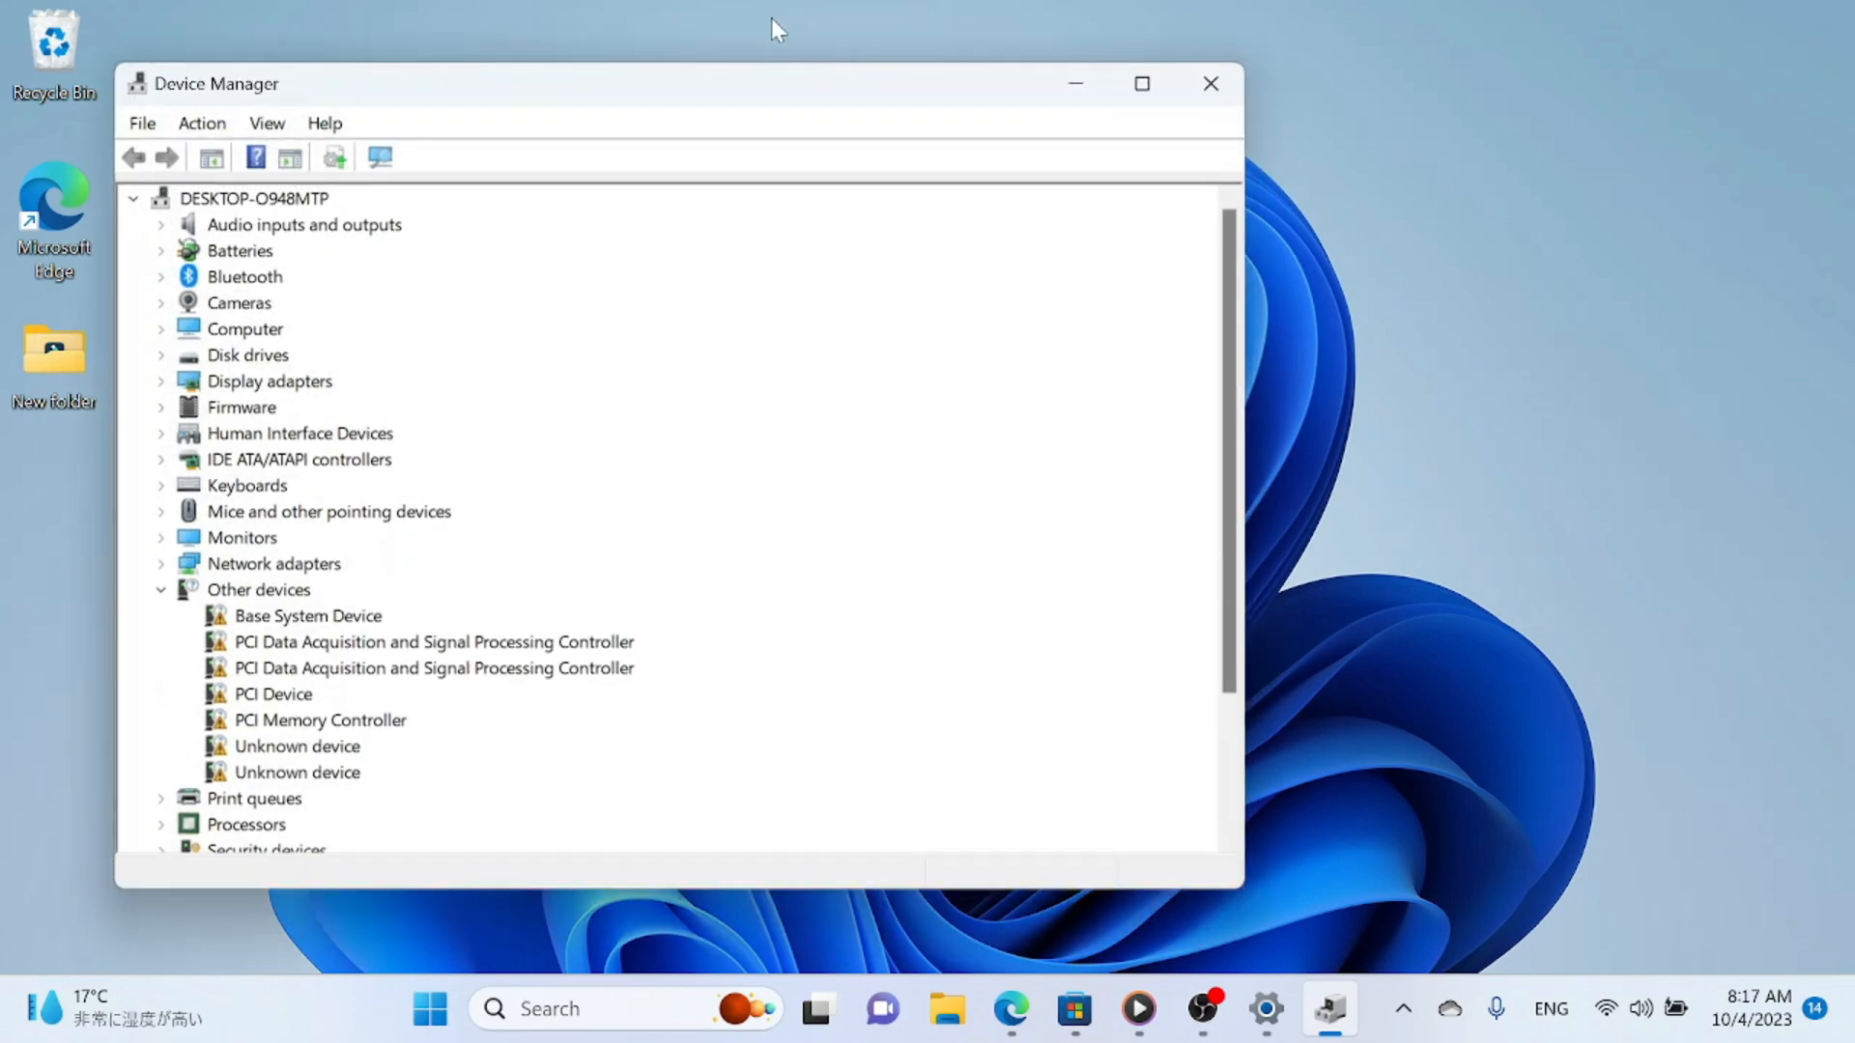
drag(740, 85, 1034, 50)
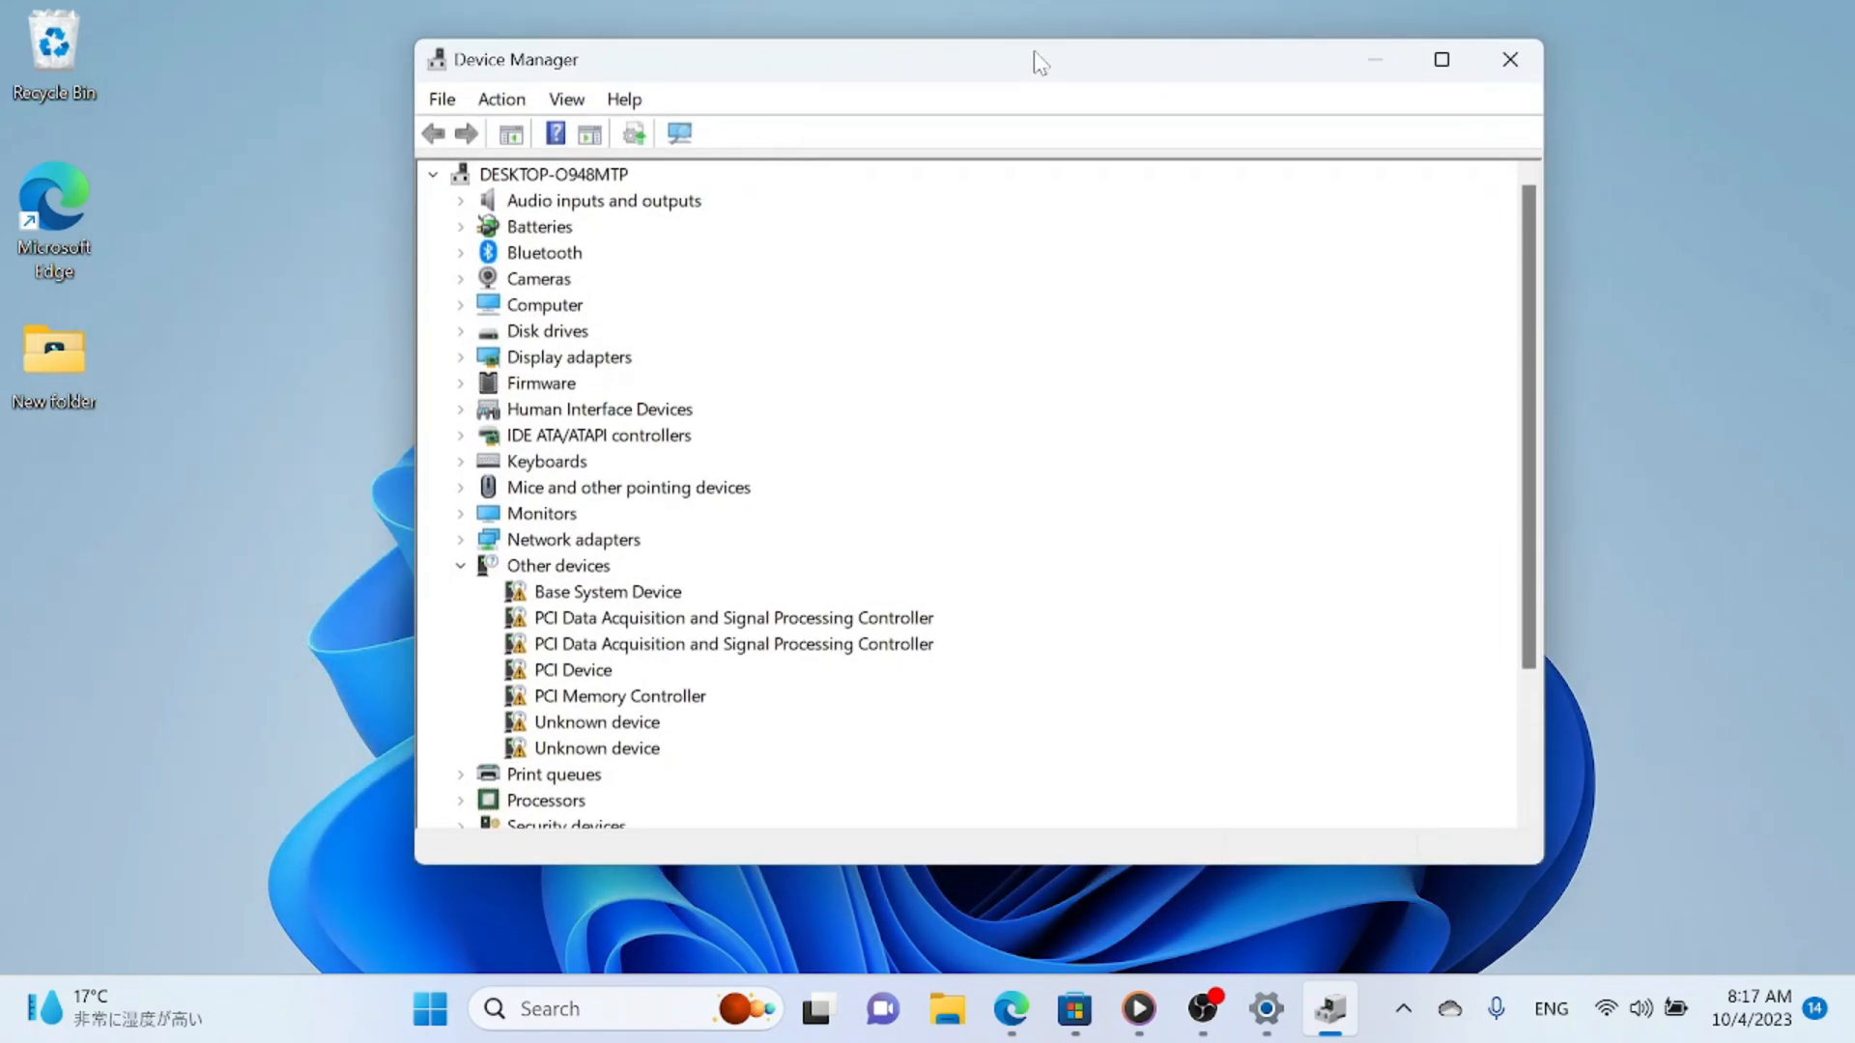
Step: Show the driver details in the properties of the Intel(R) HD Graphics 620 display adapter
click(460, 358)
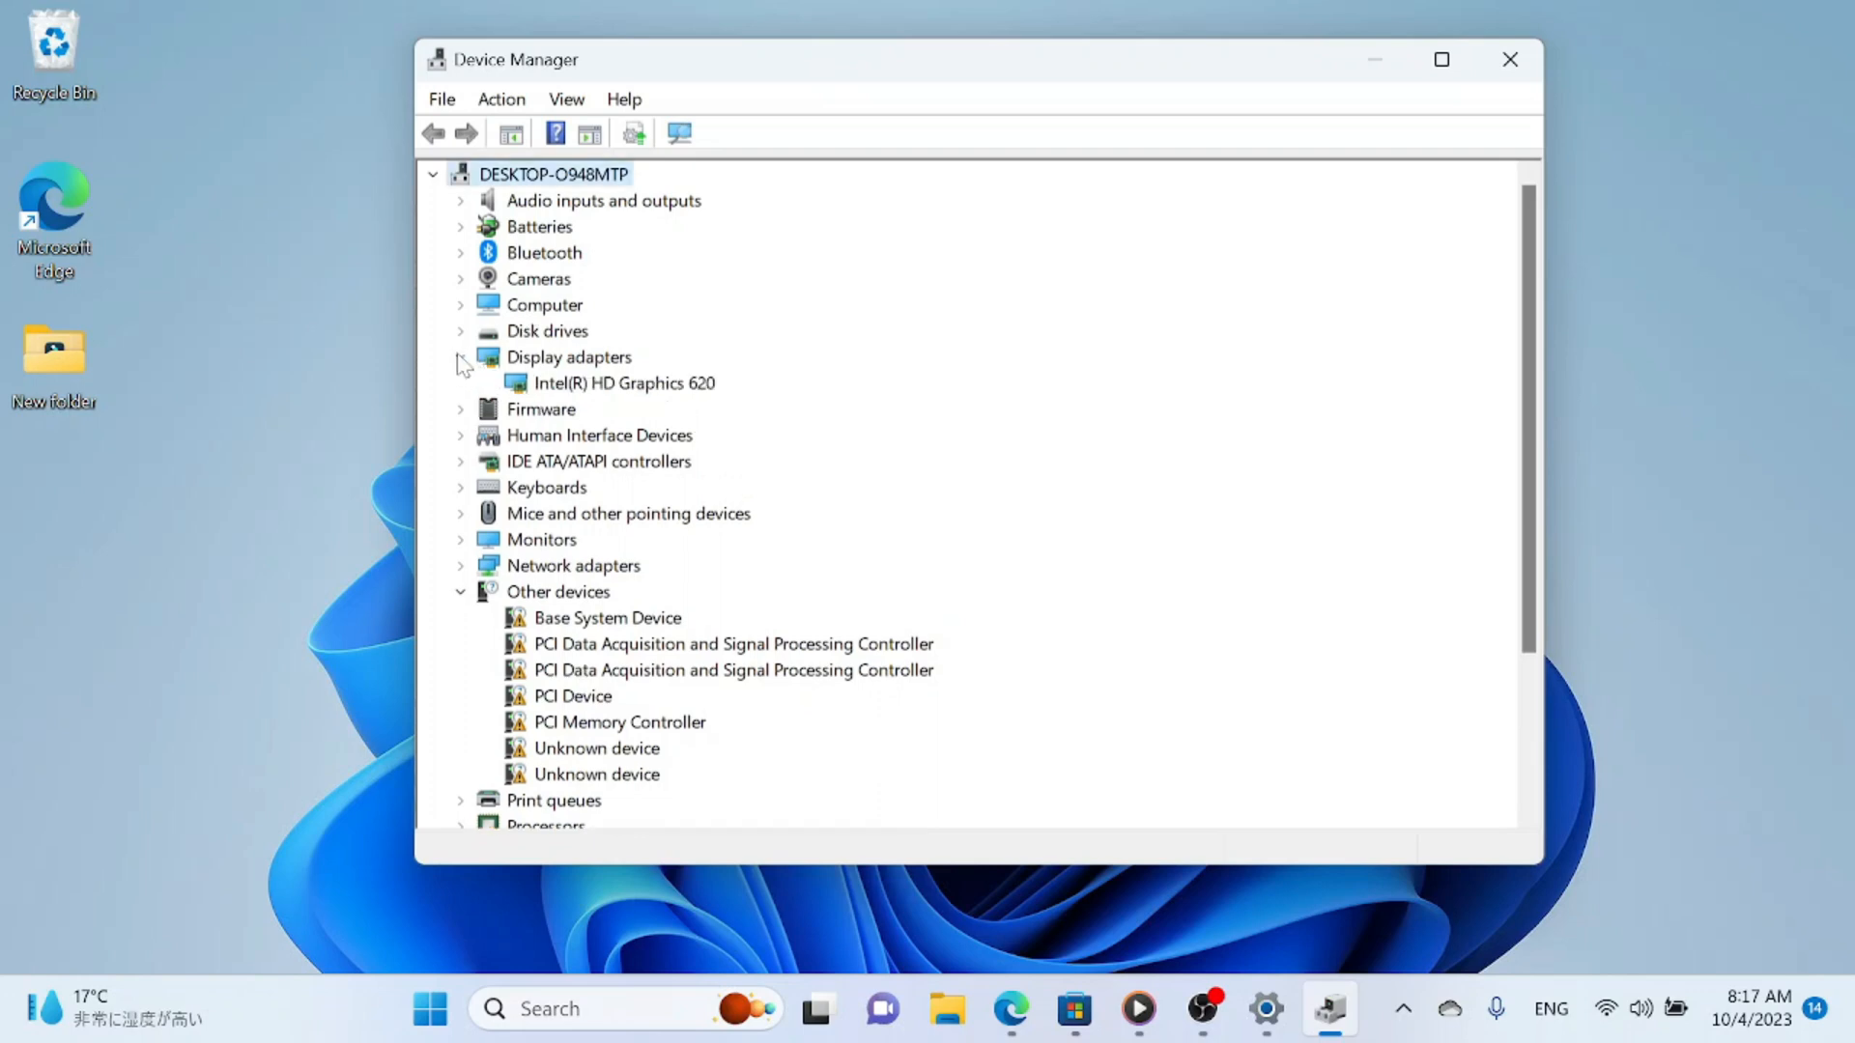
click(609, 386)
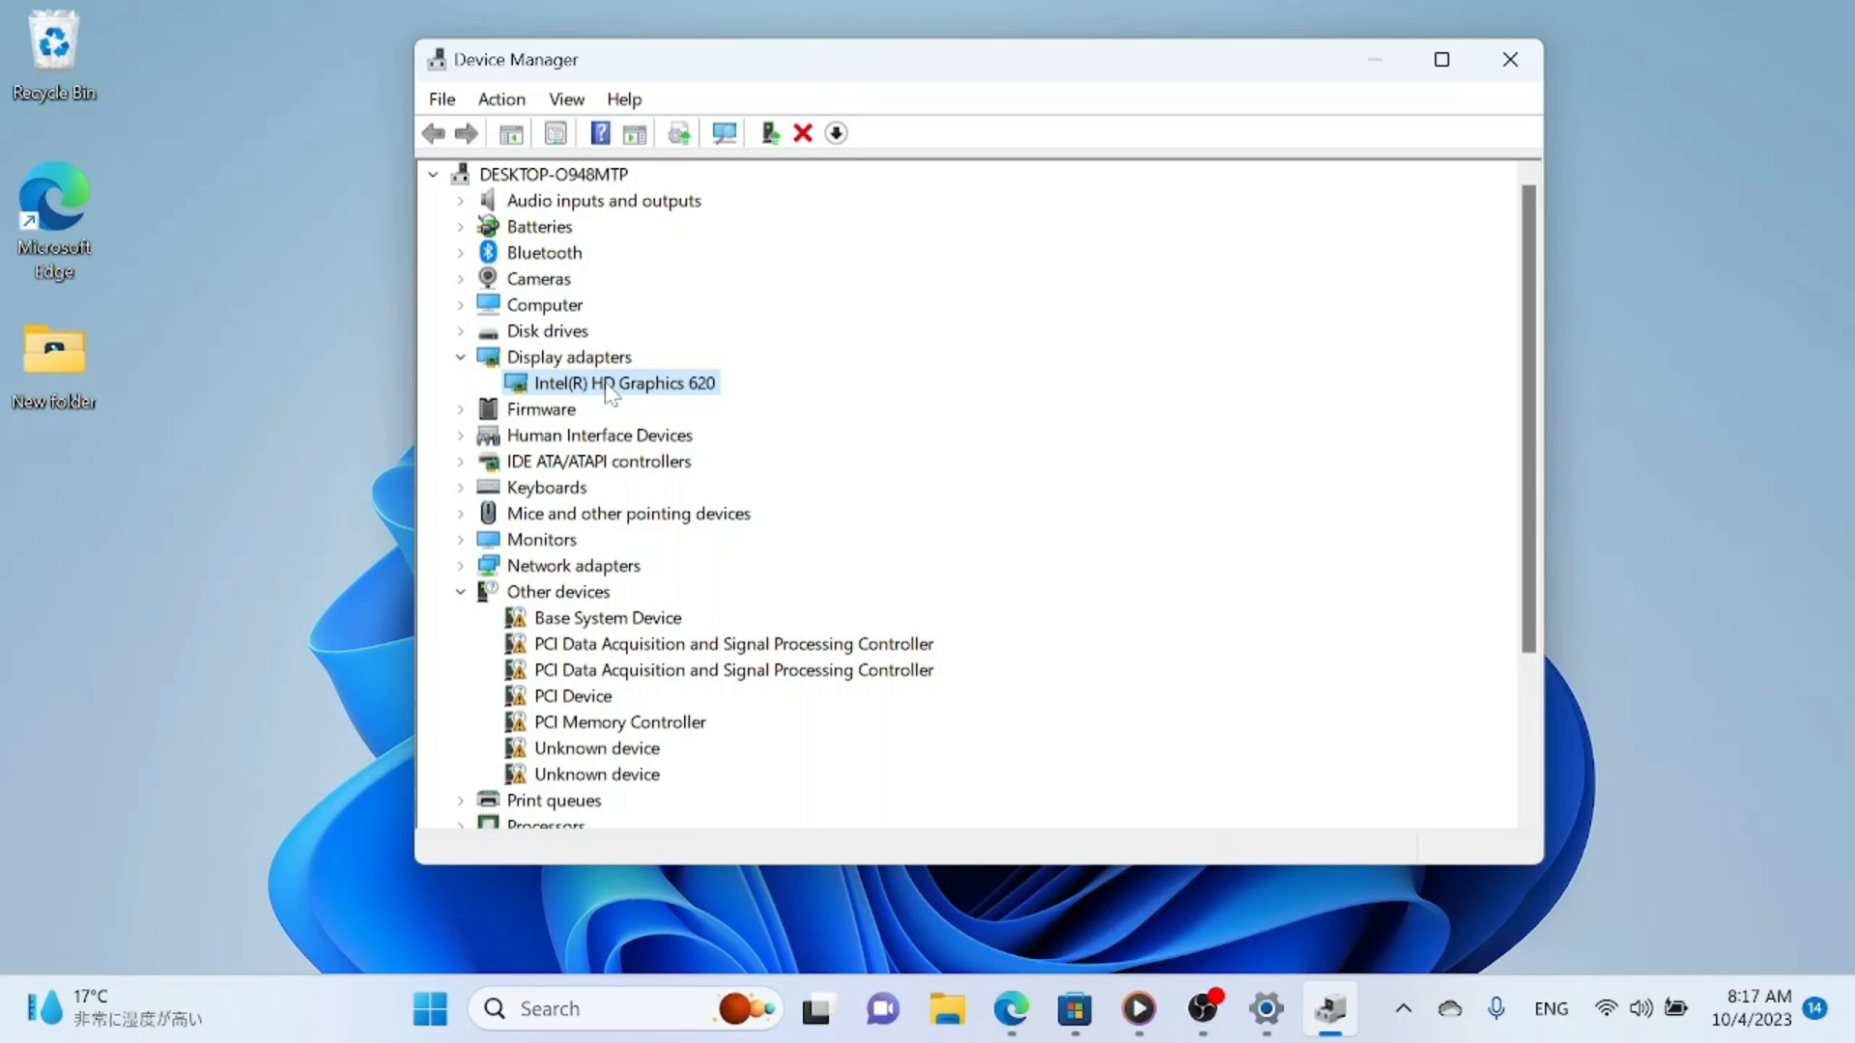
right_click(609, 389)
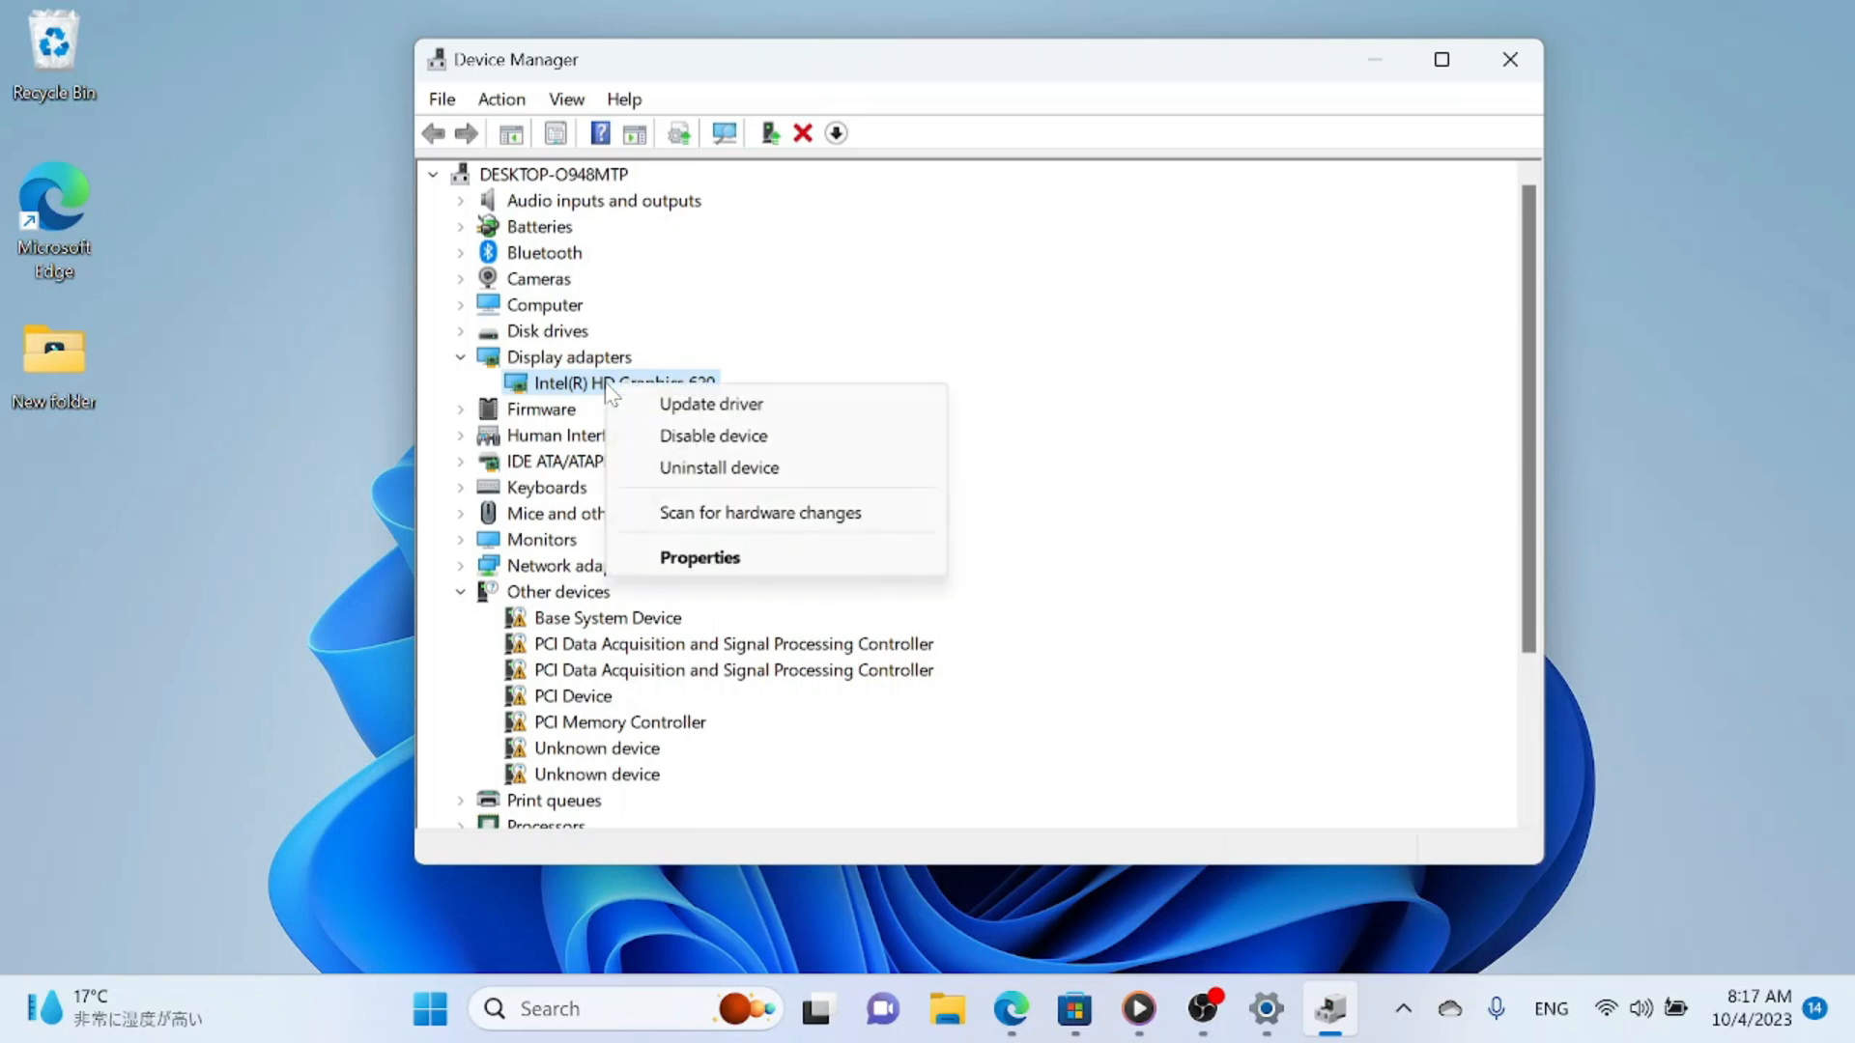
click(729, 562)
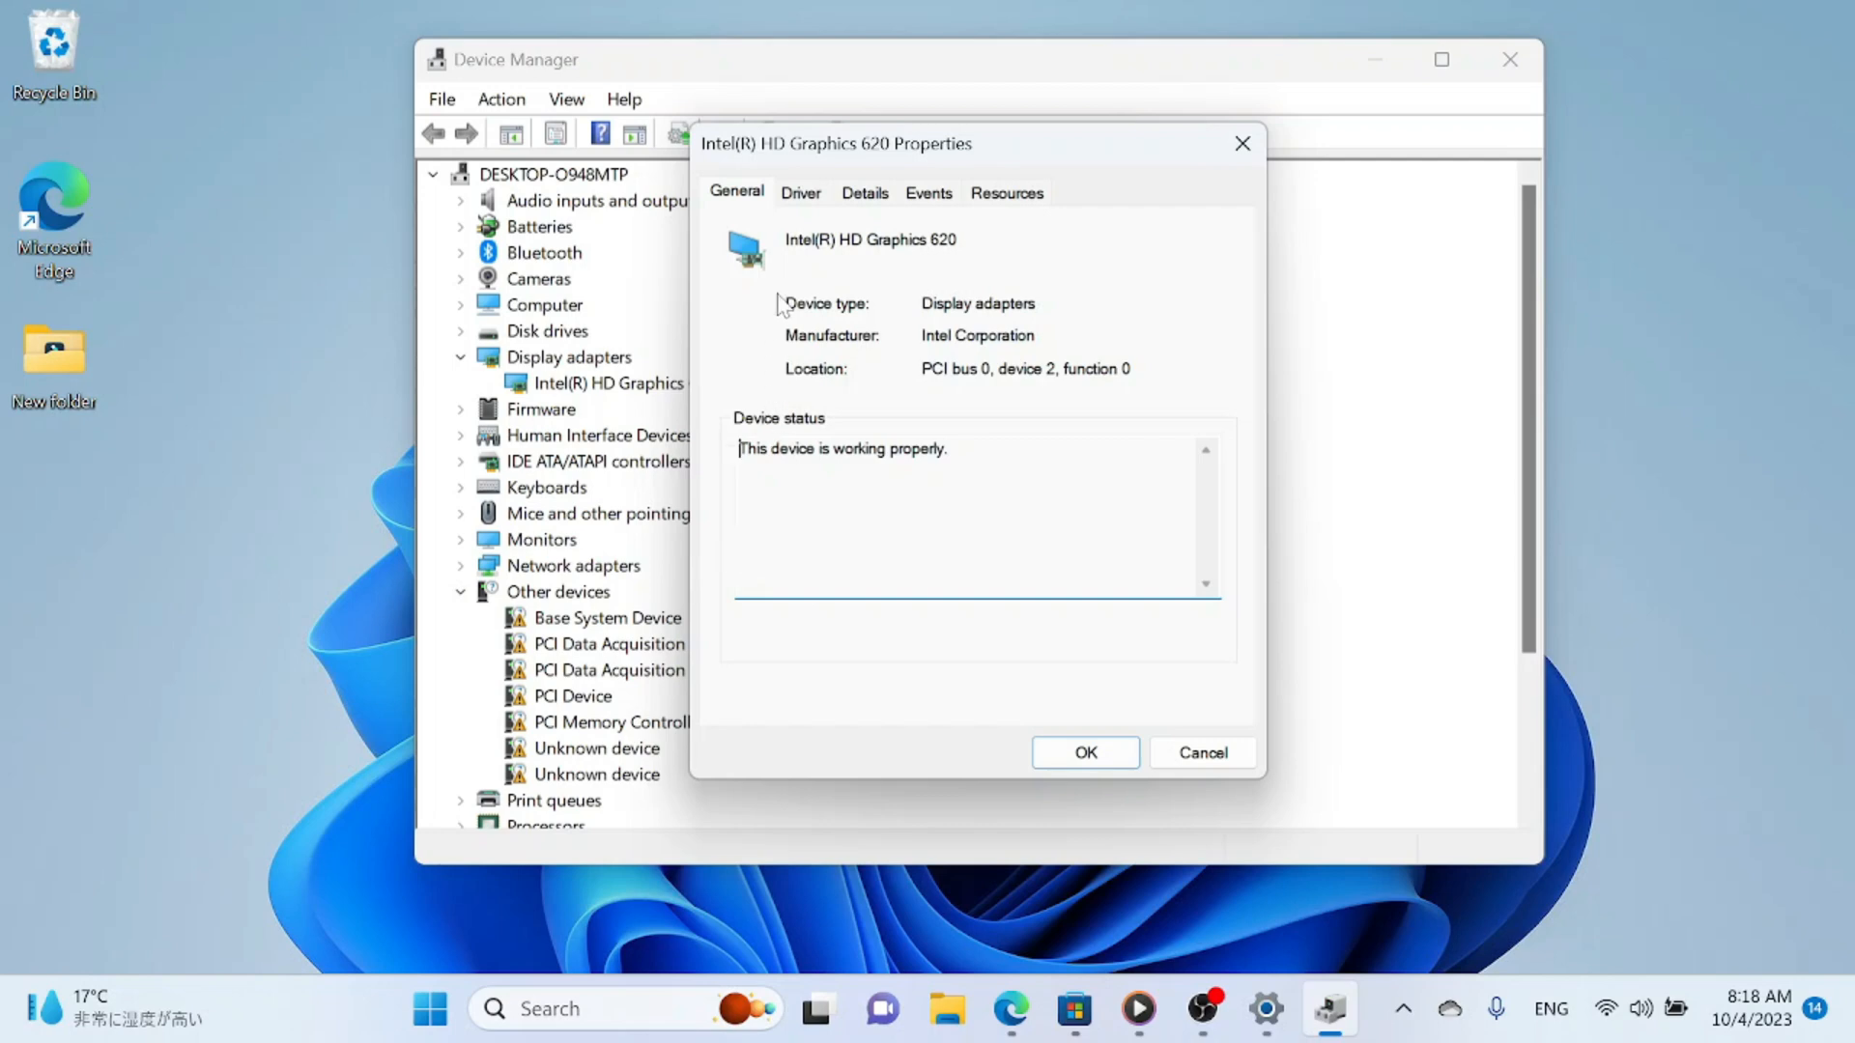
click(795, 195)
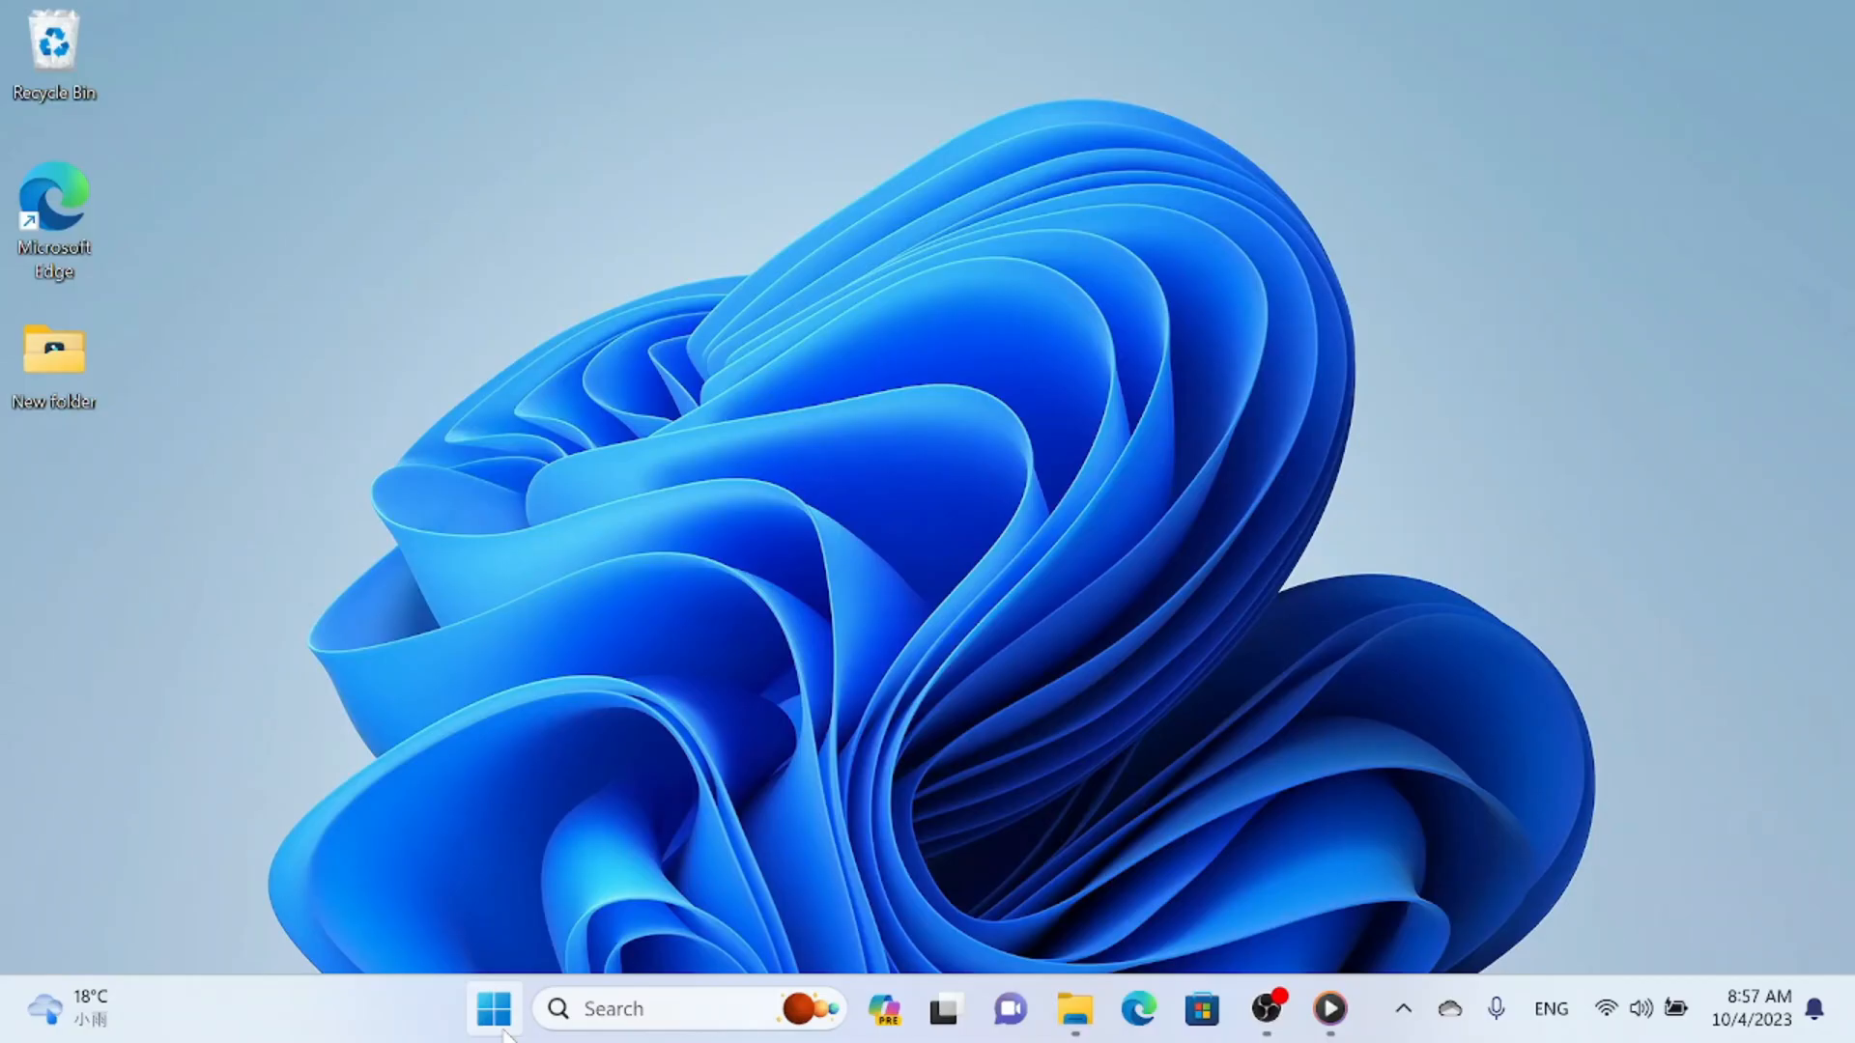
Step: Reopen Device Manager from the recent searches and move its window towards the middle of the desktop
click(499, 1022)
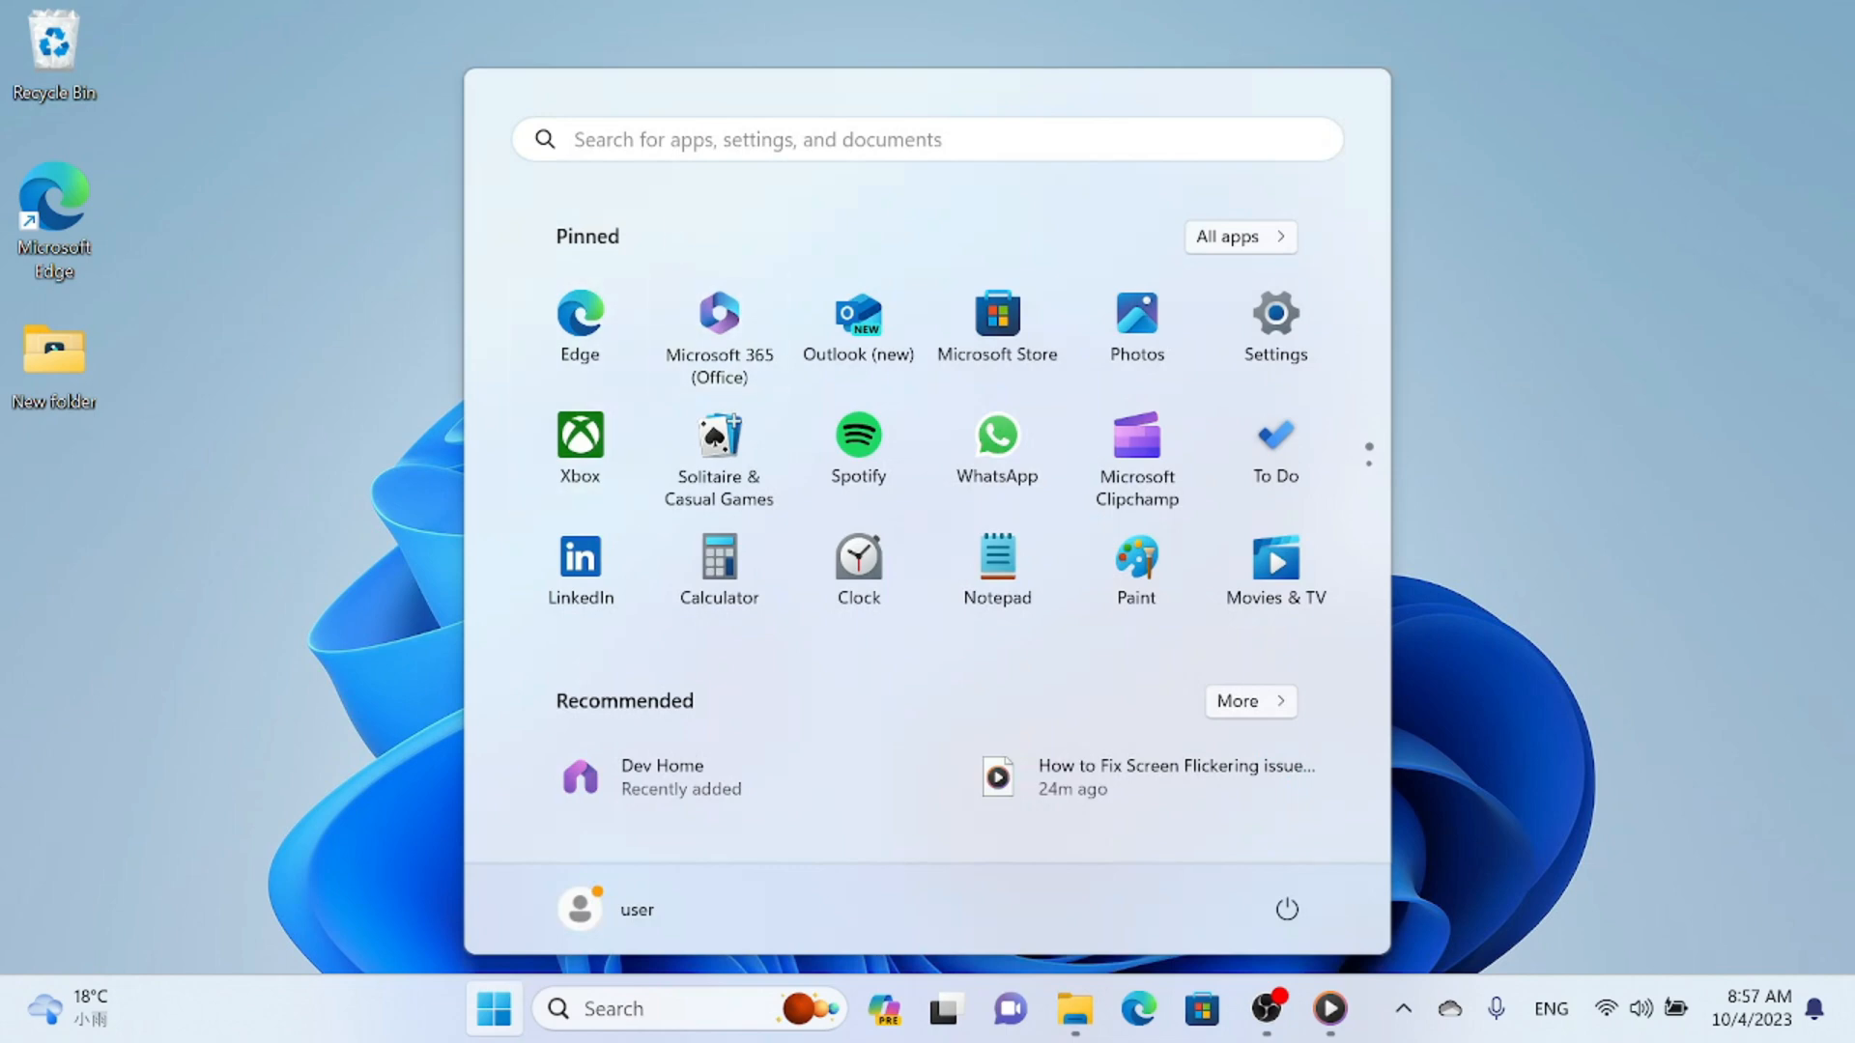
click(687, 139)
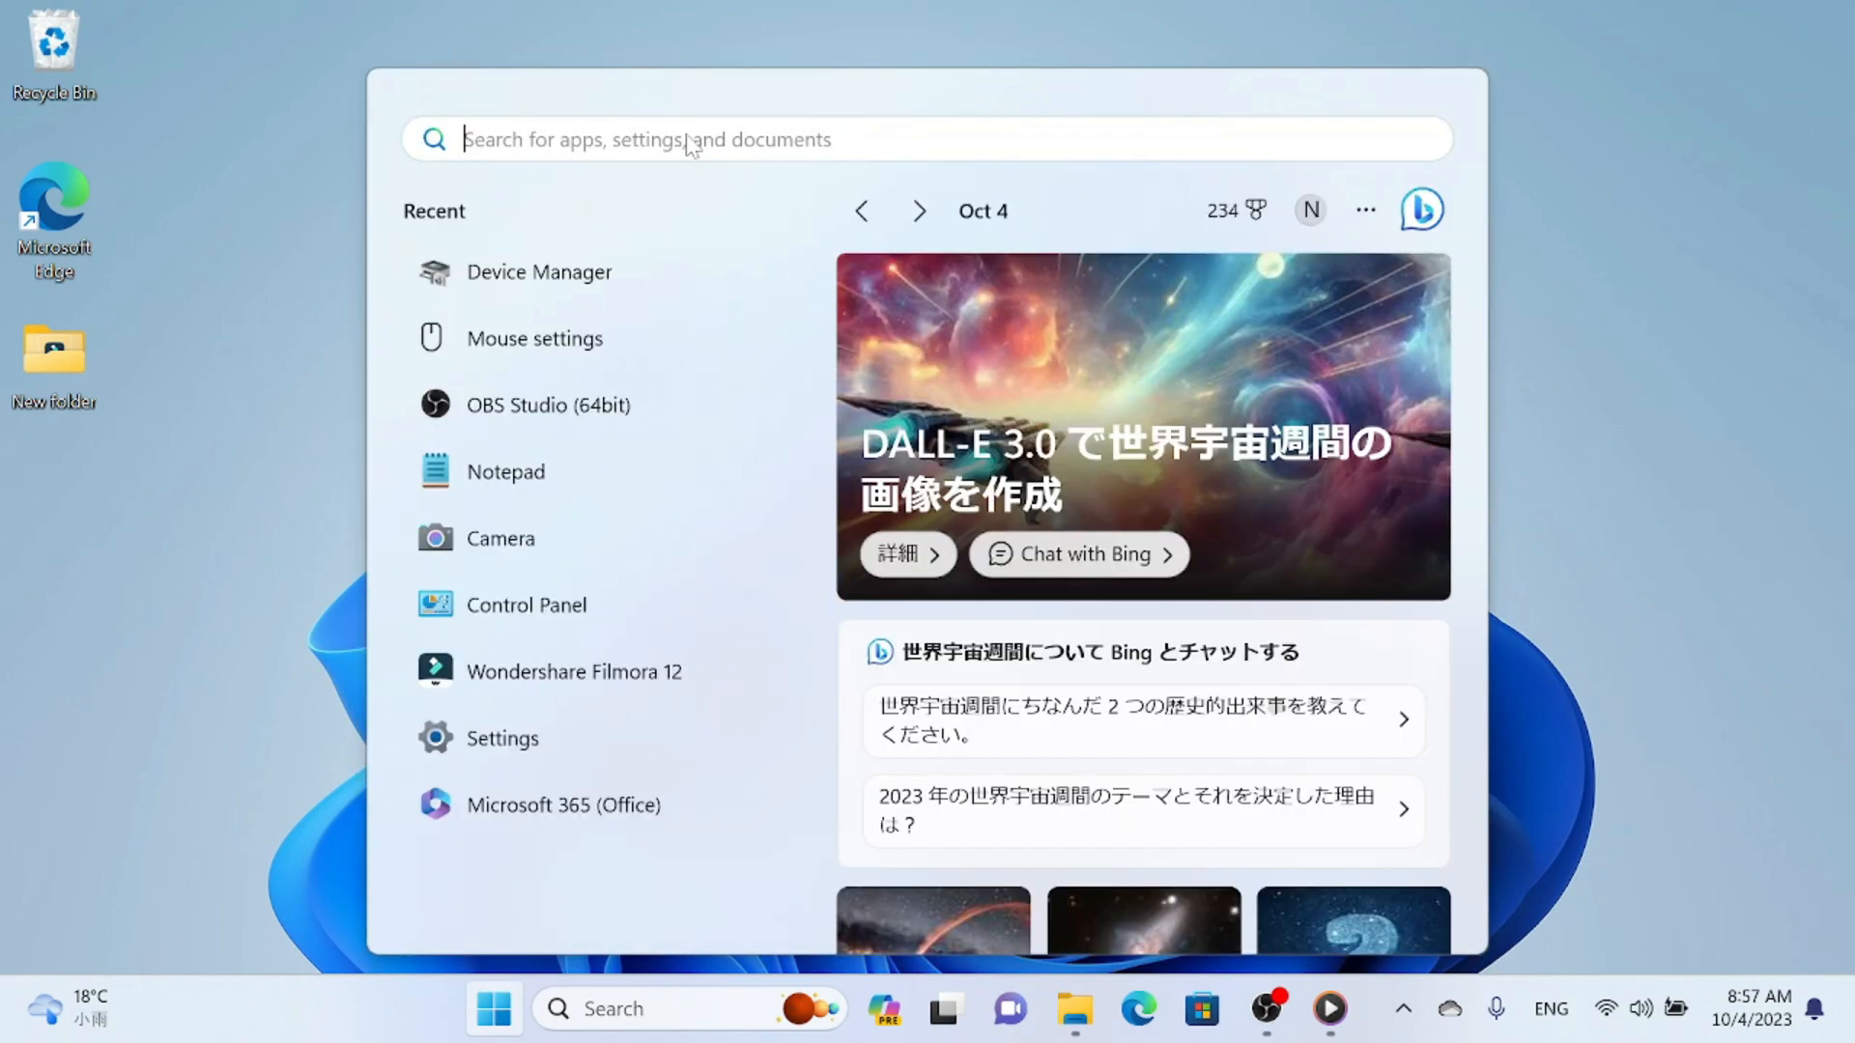
click(551, 268)
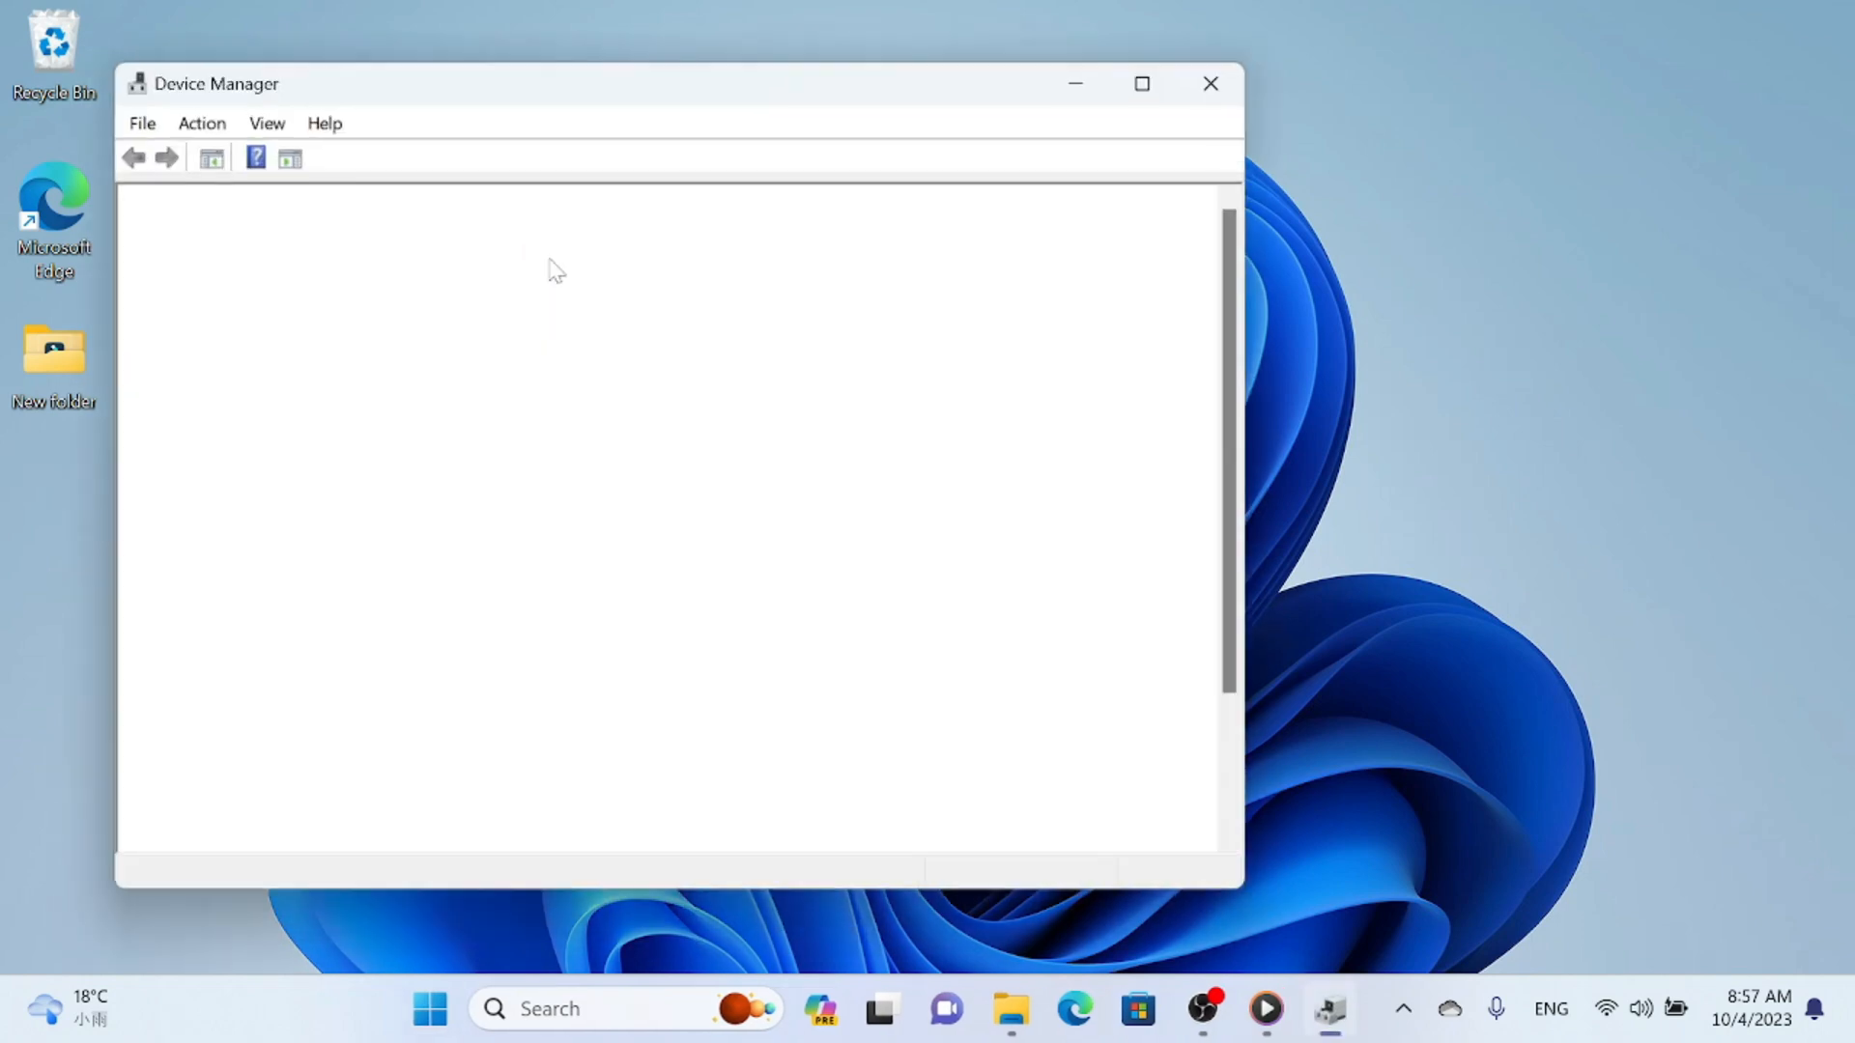
drag(609, 91, 993, 115)
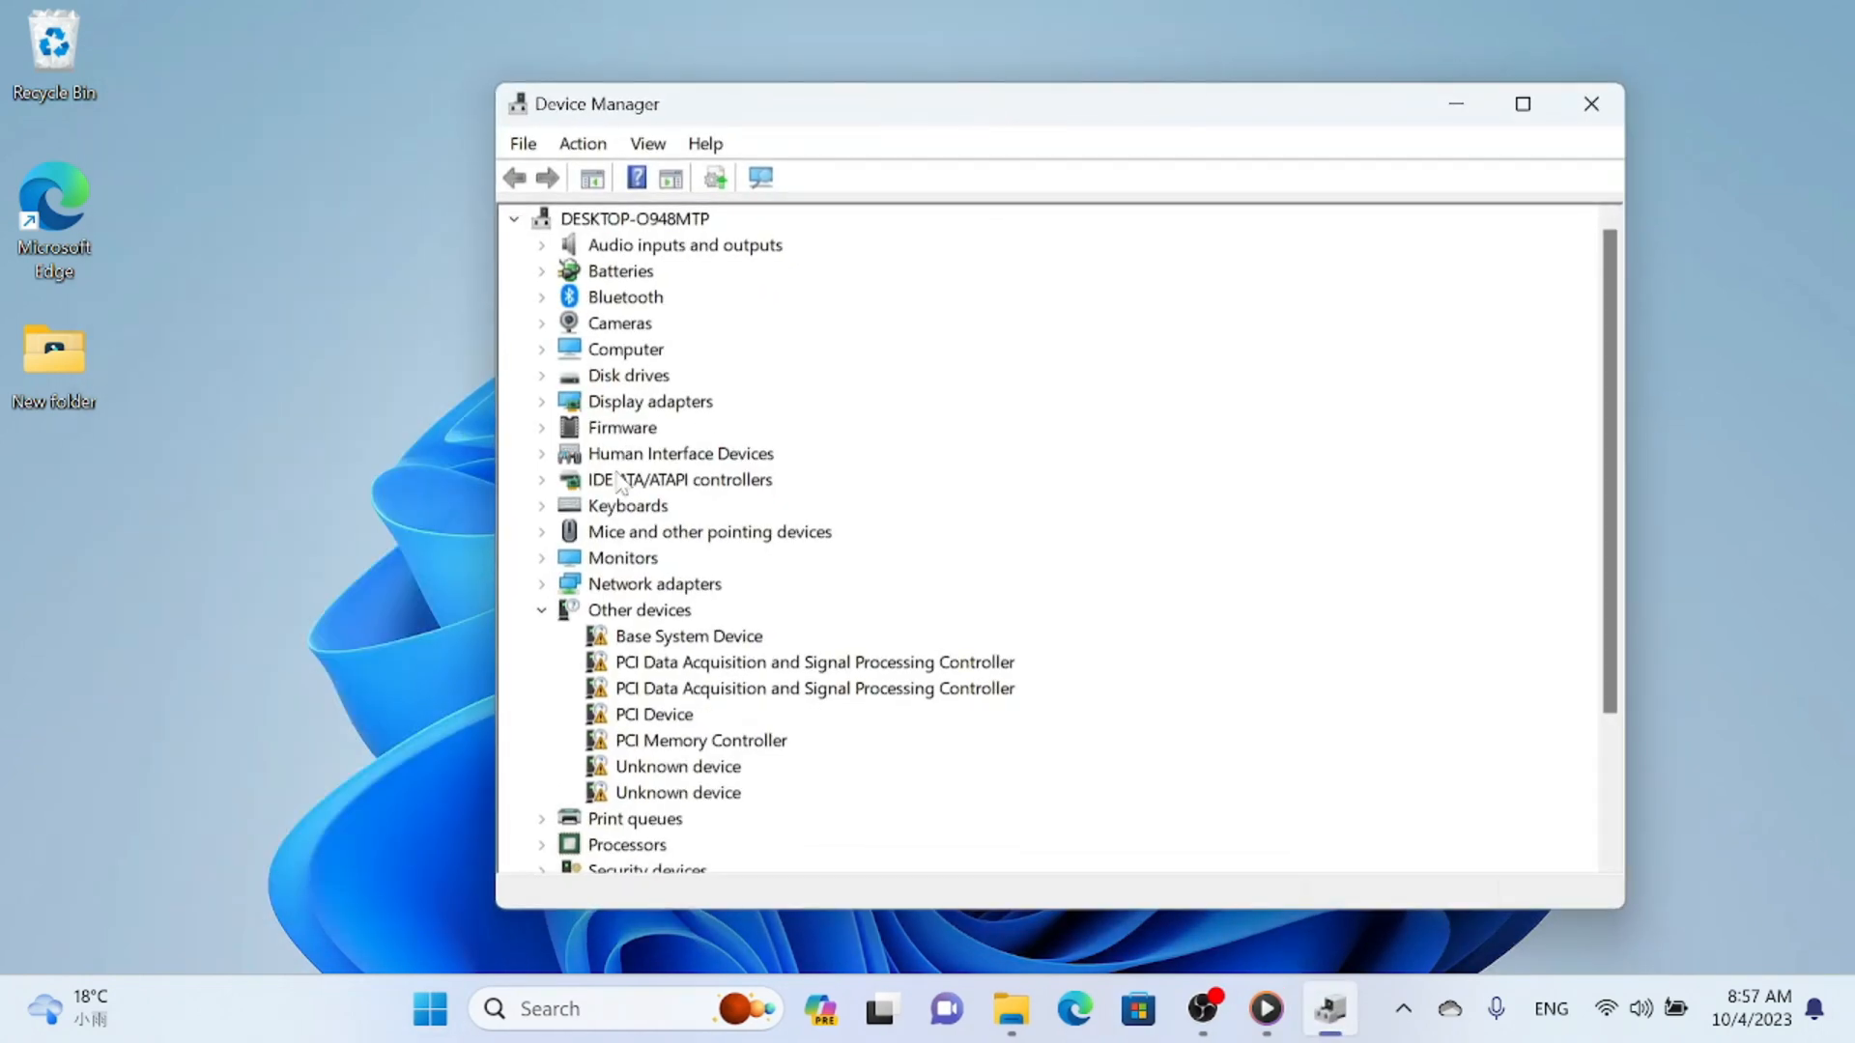
Step: Update the driver of the Intel(R) HD Graphics 620 display adapter by searching automatically for drivers
click(542, 404)
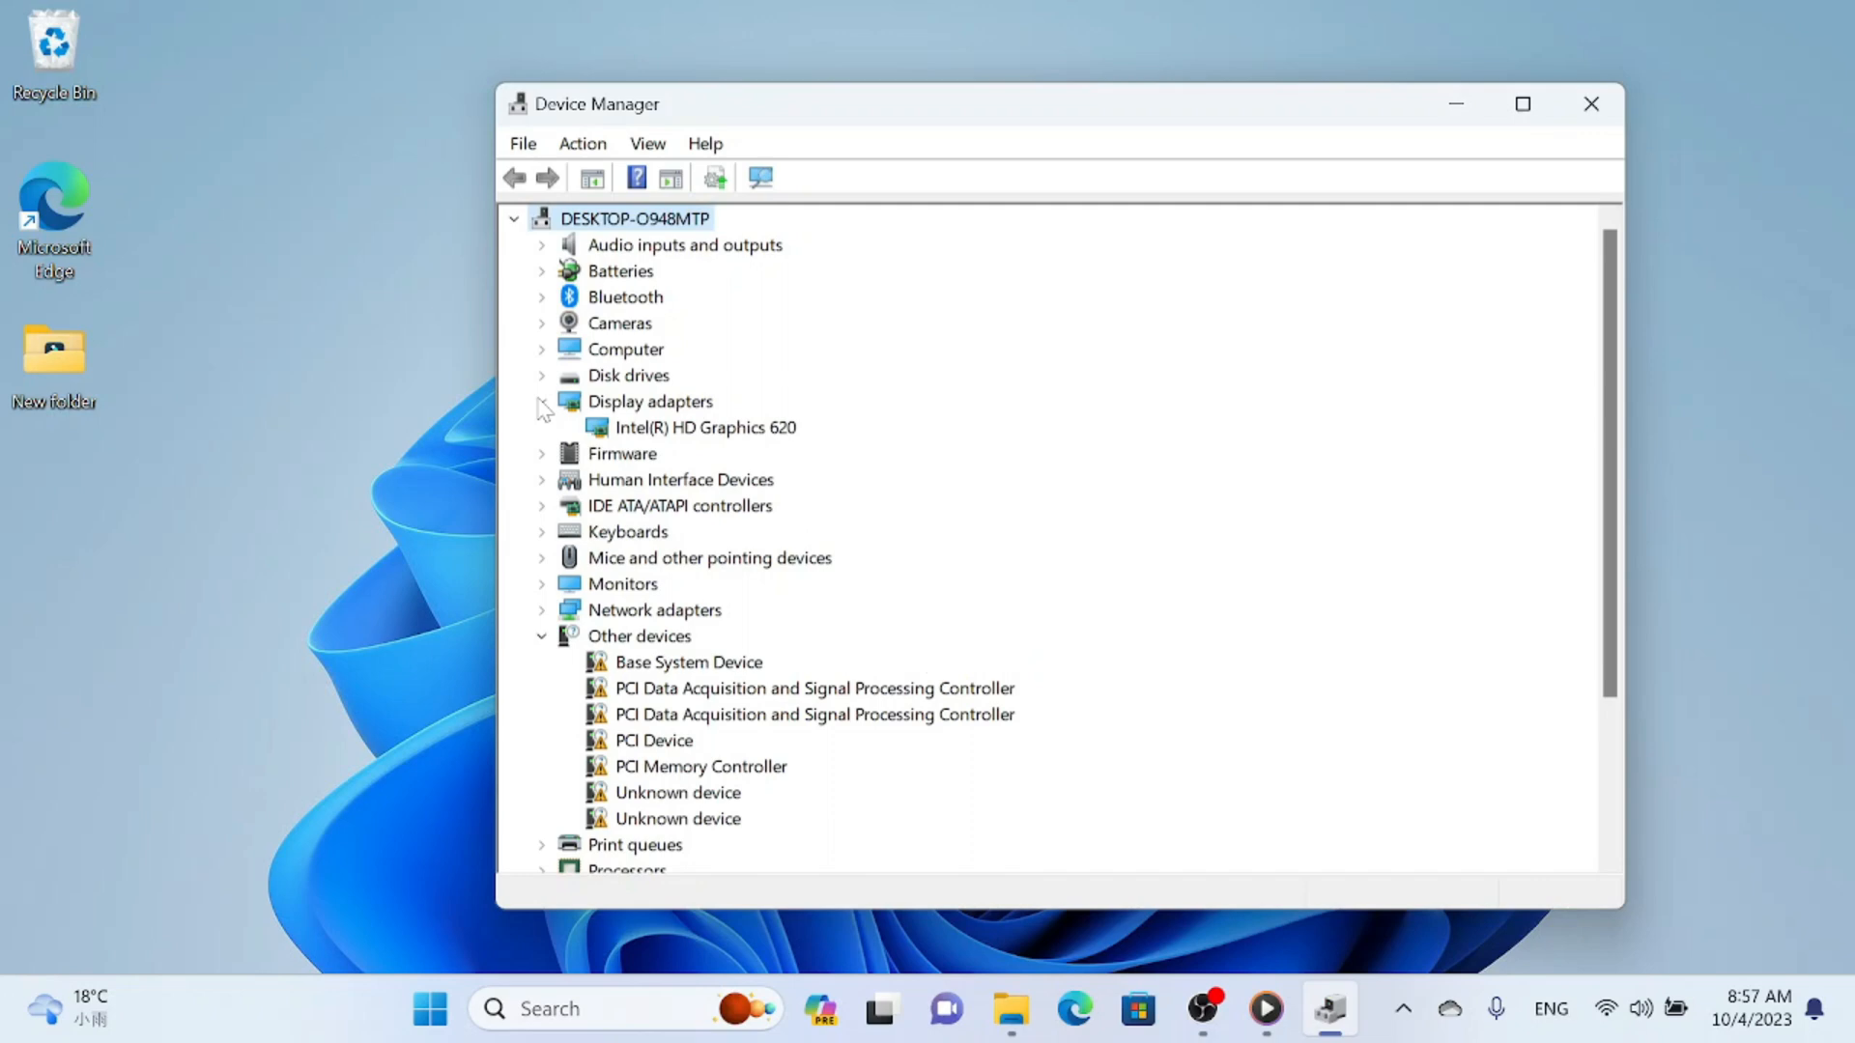
click(651, 432)
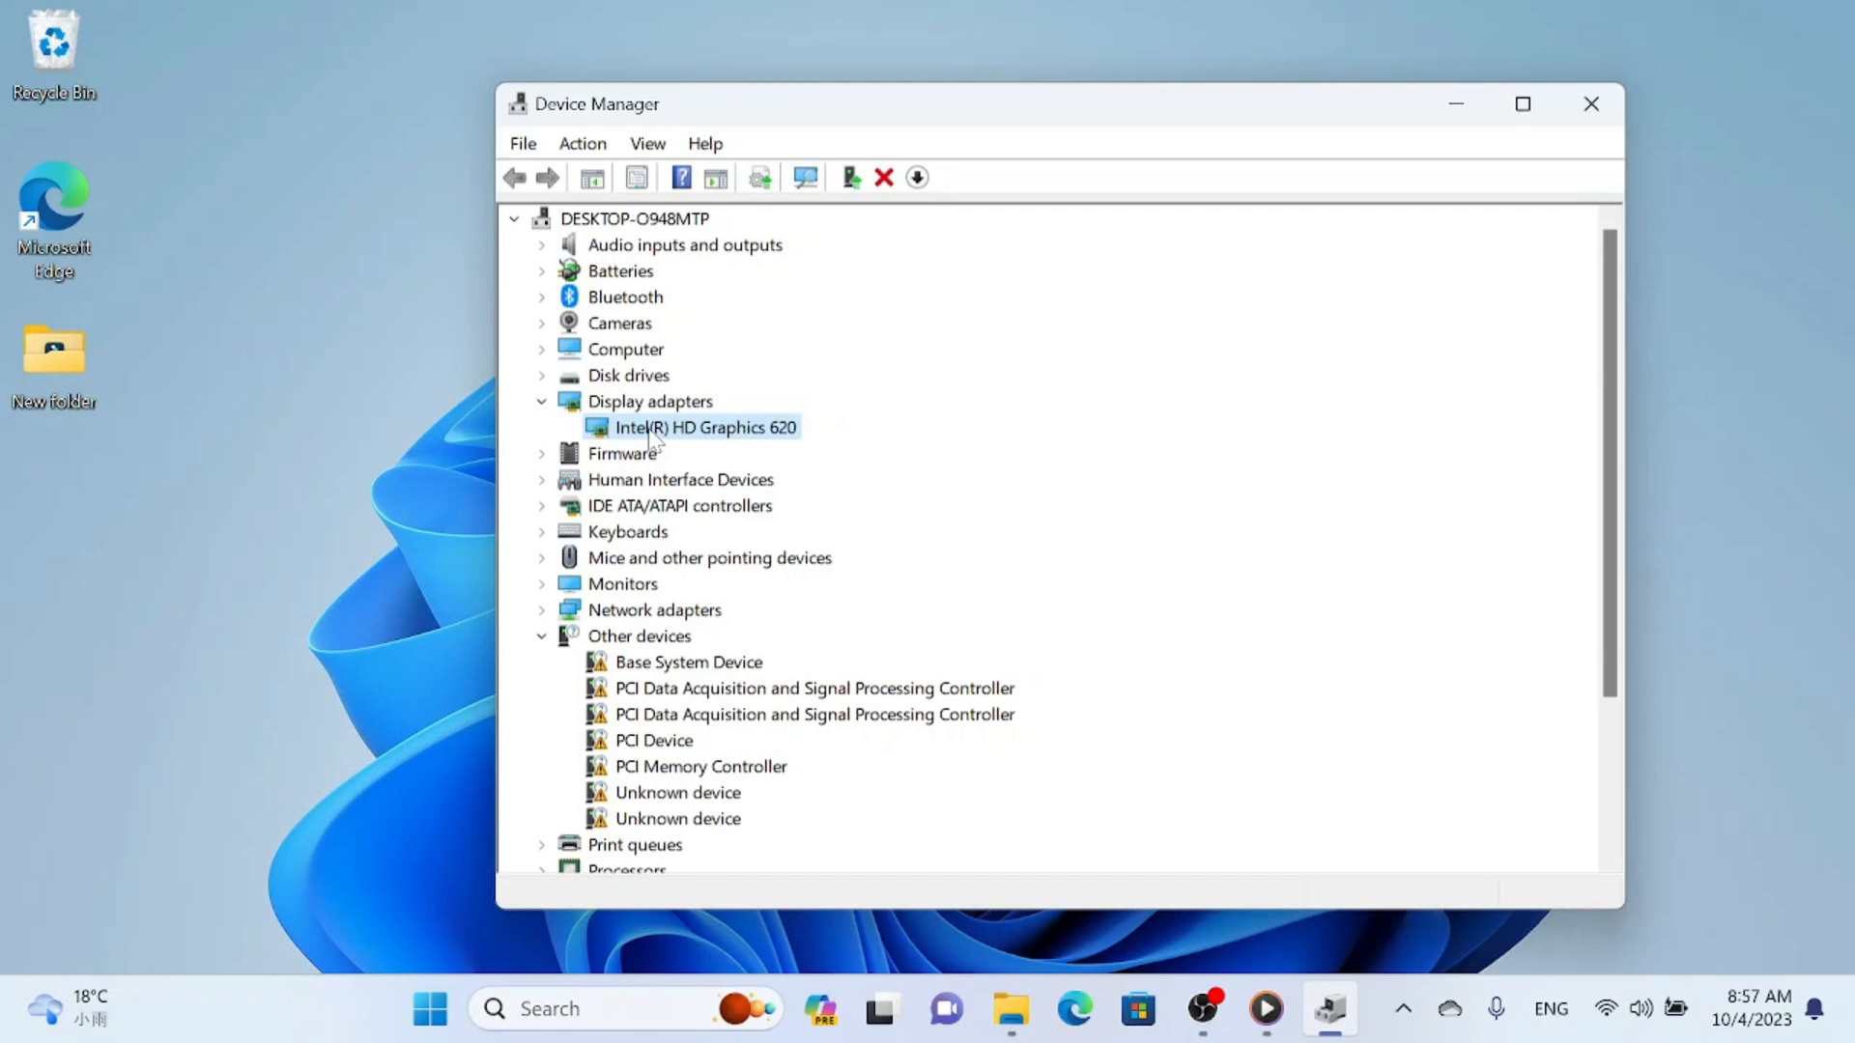
right_click(651, 434)
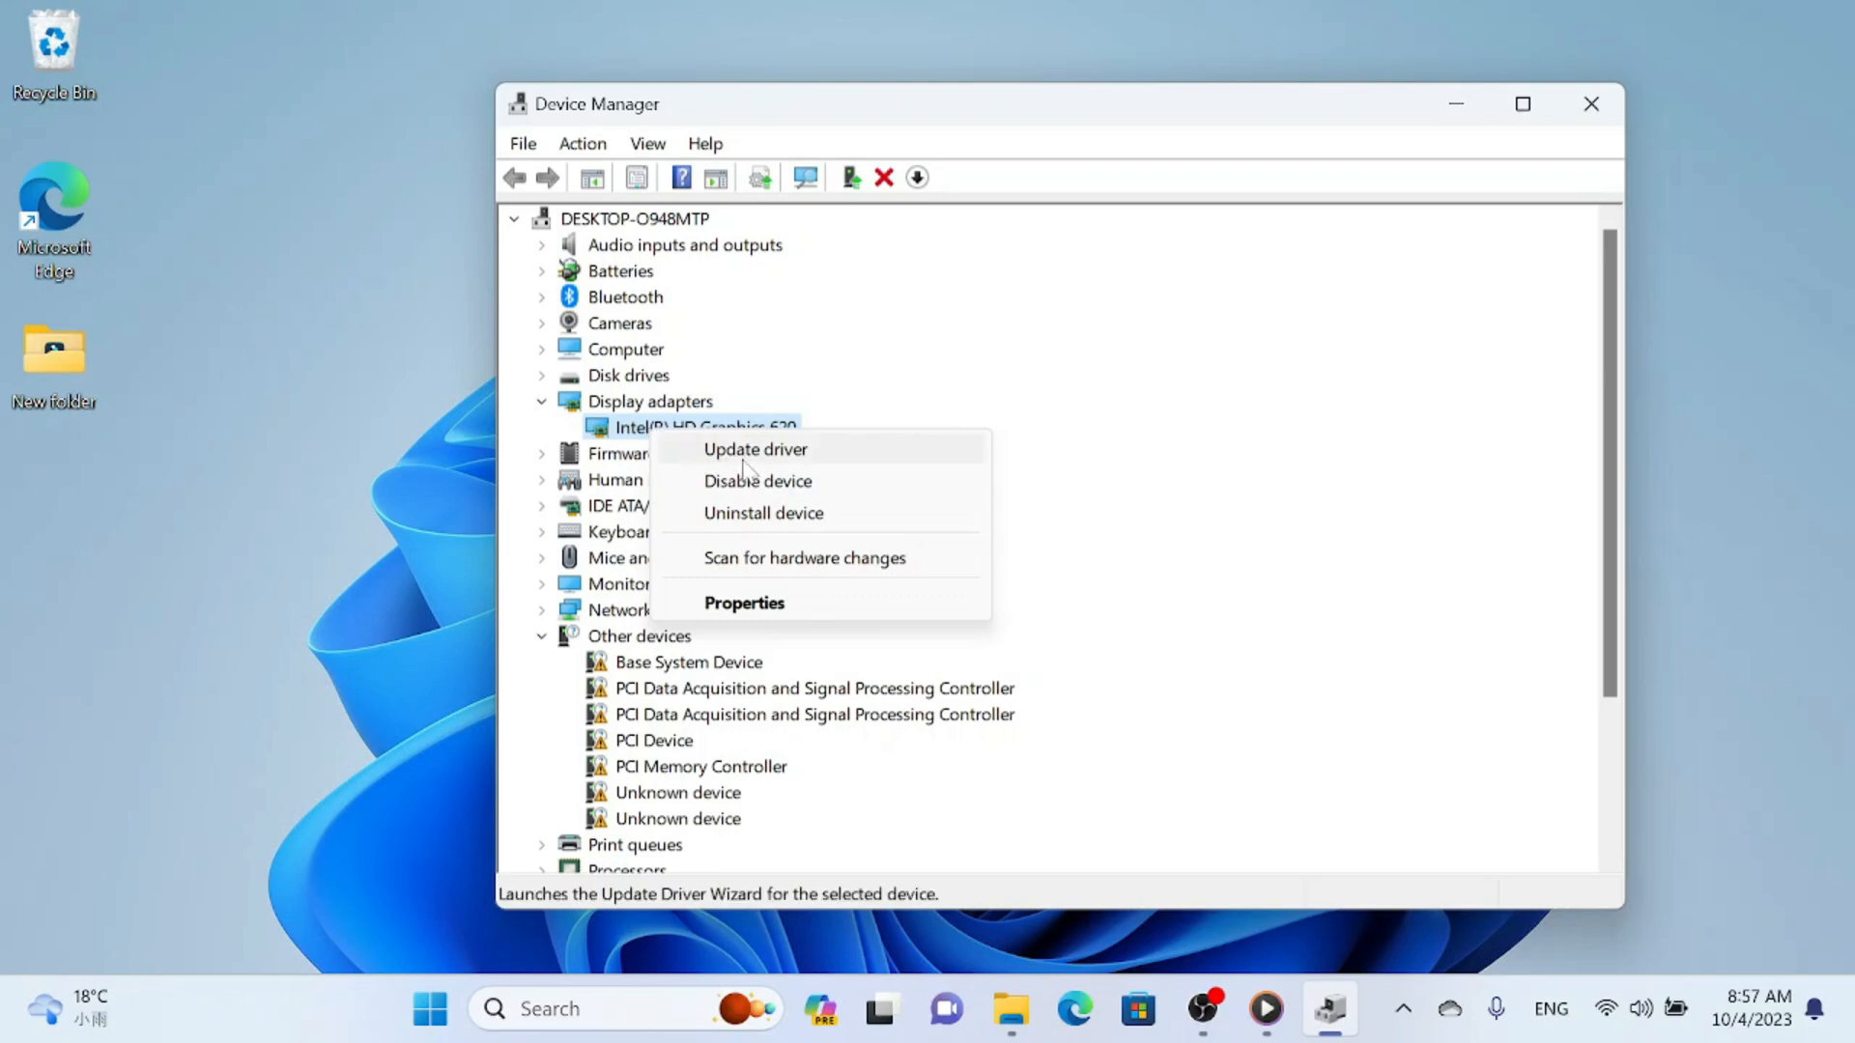
click(815, 454)
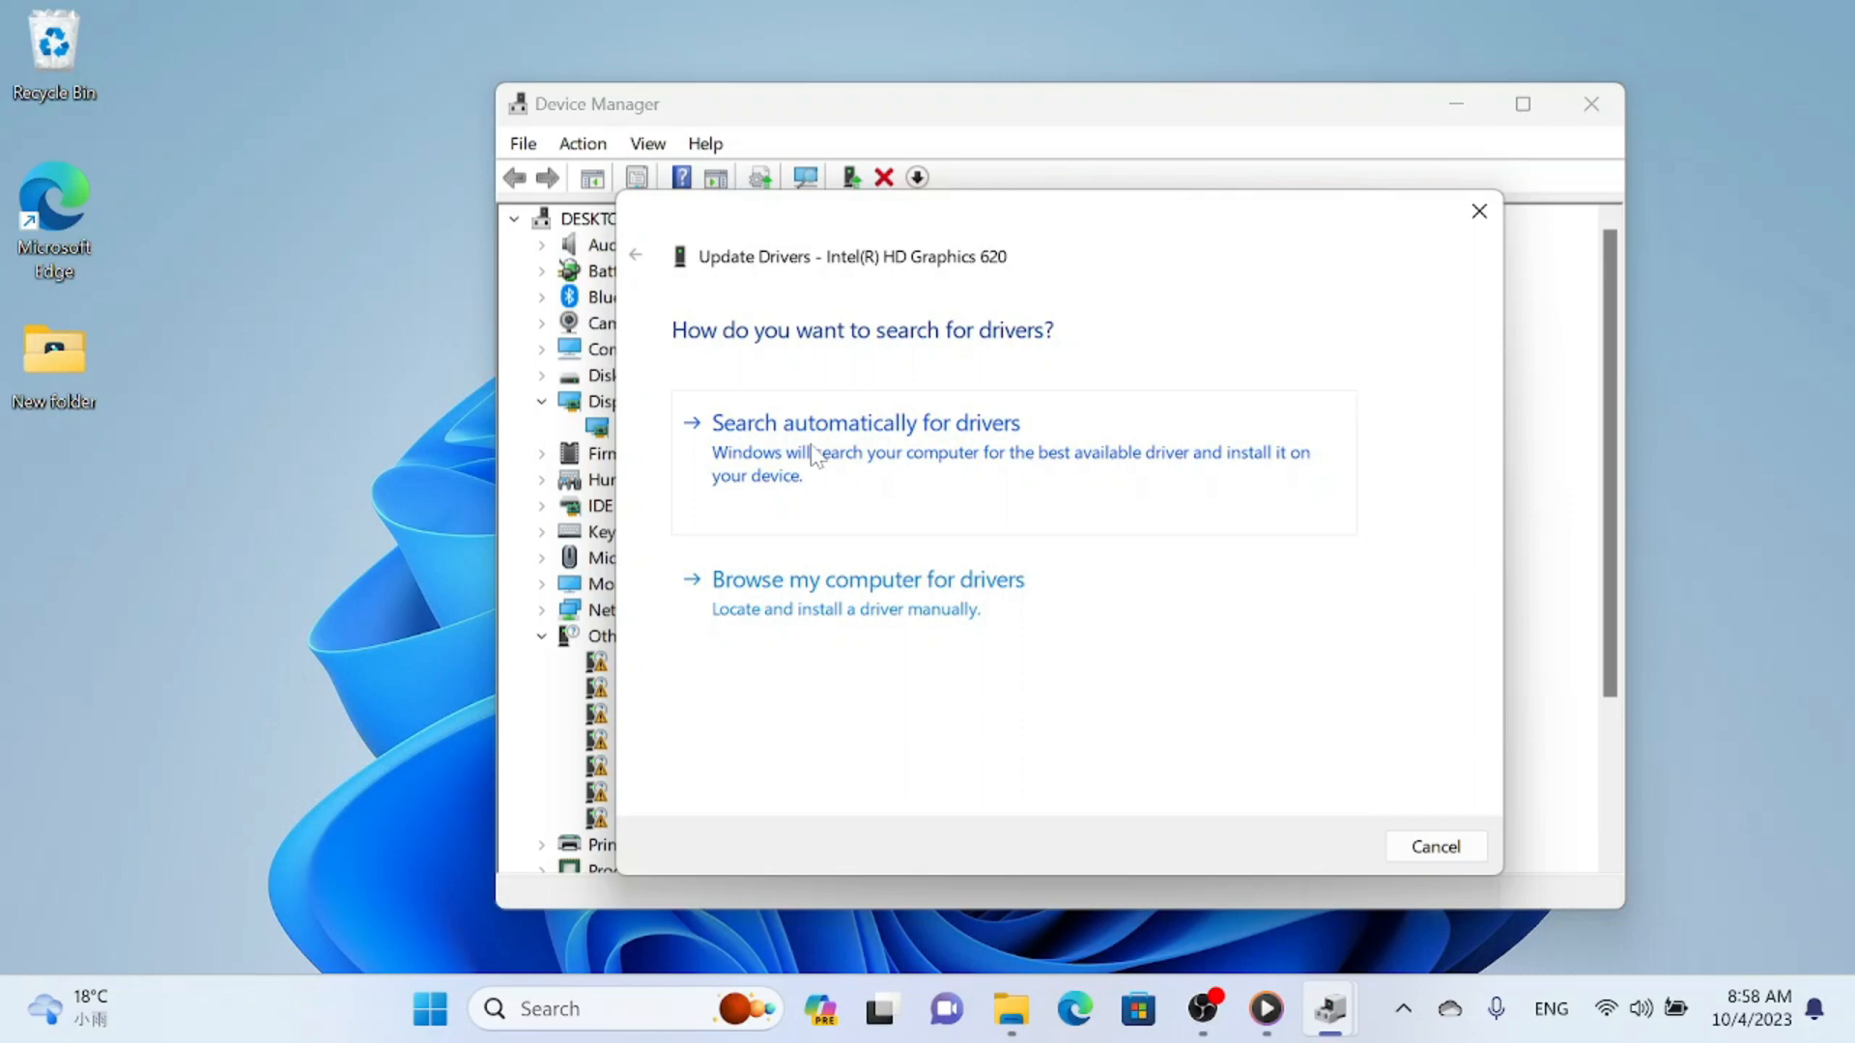
click(992, 466)
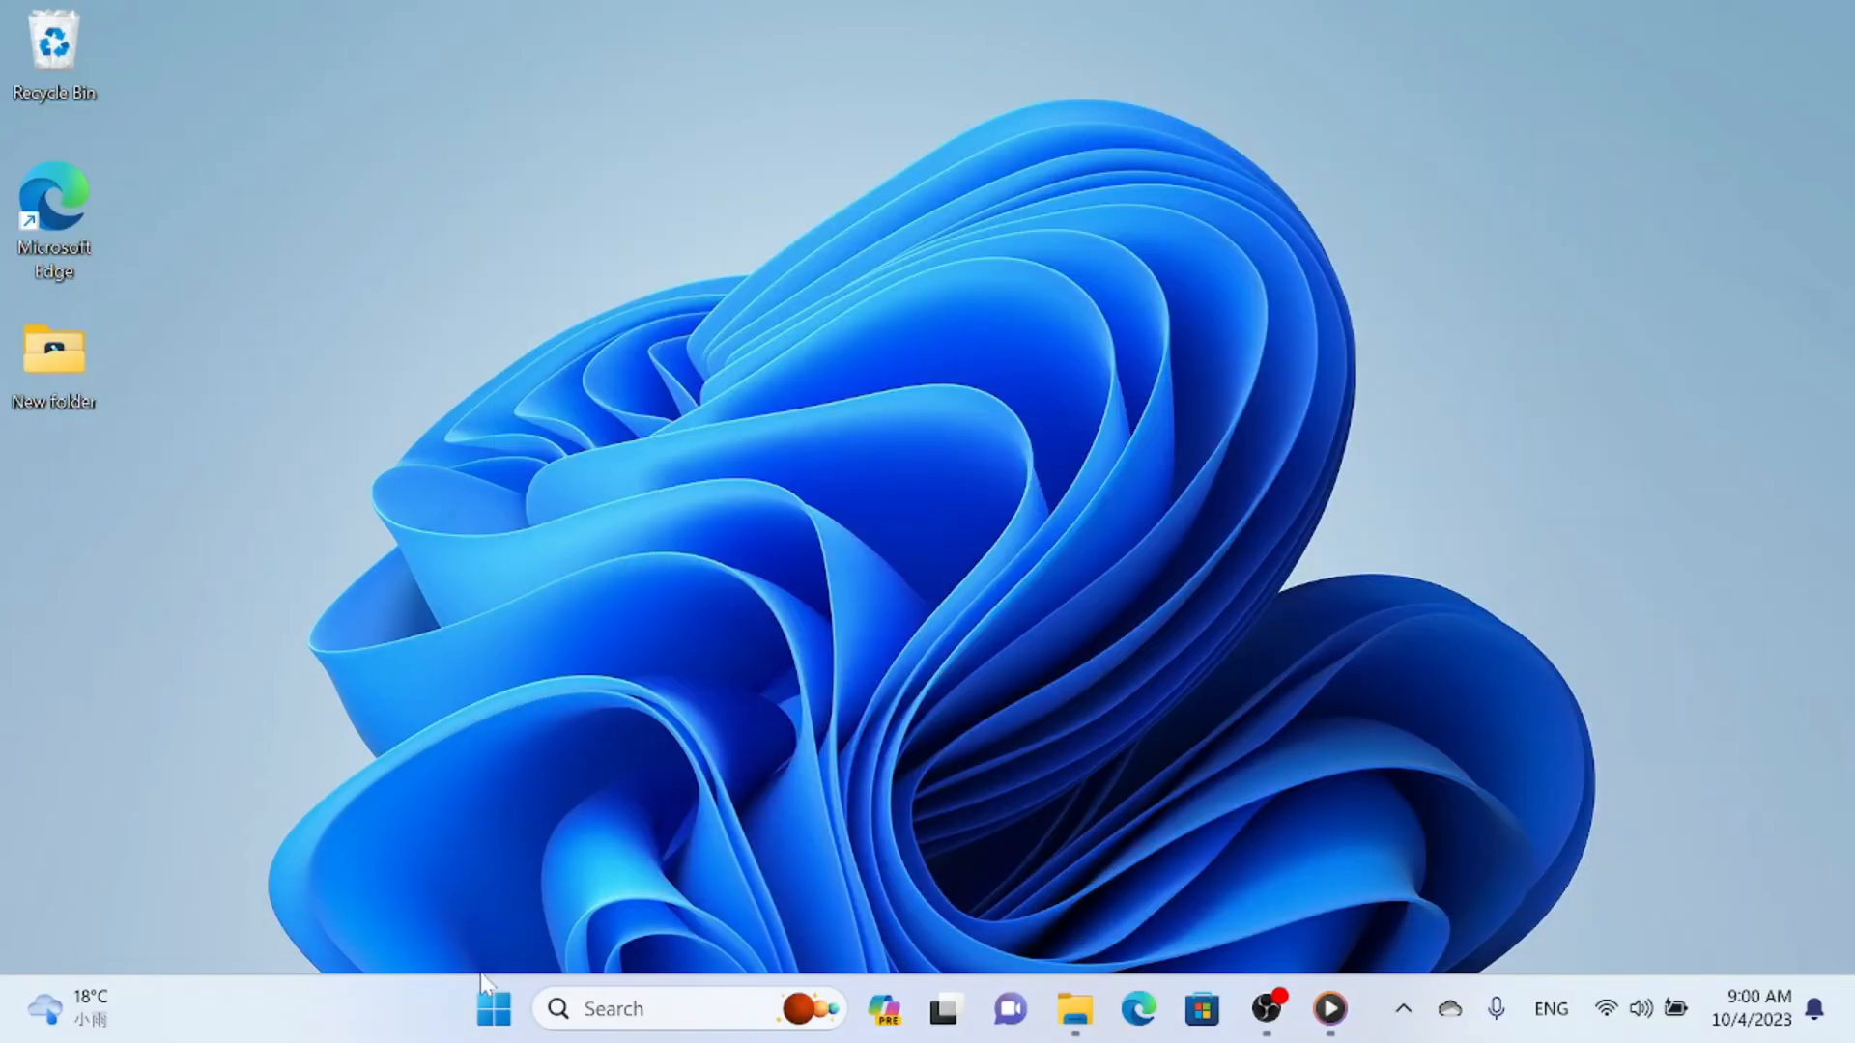
Step: Open Device Manager once more from the recent searches and centre its window on the desktop
click(494, 1008)
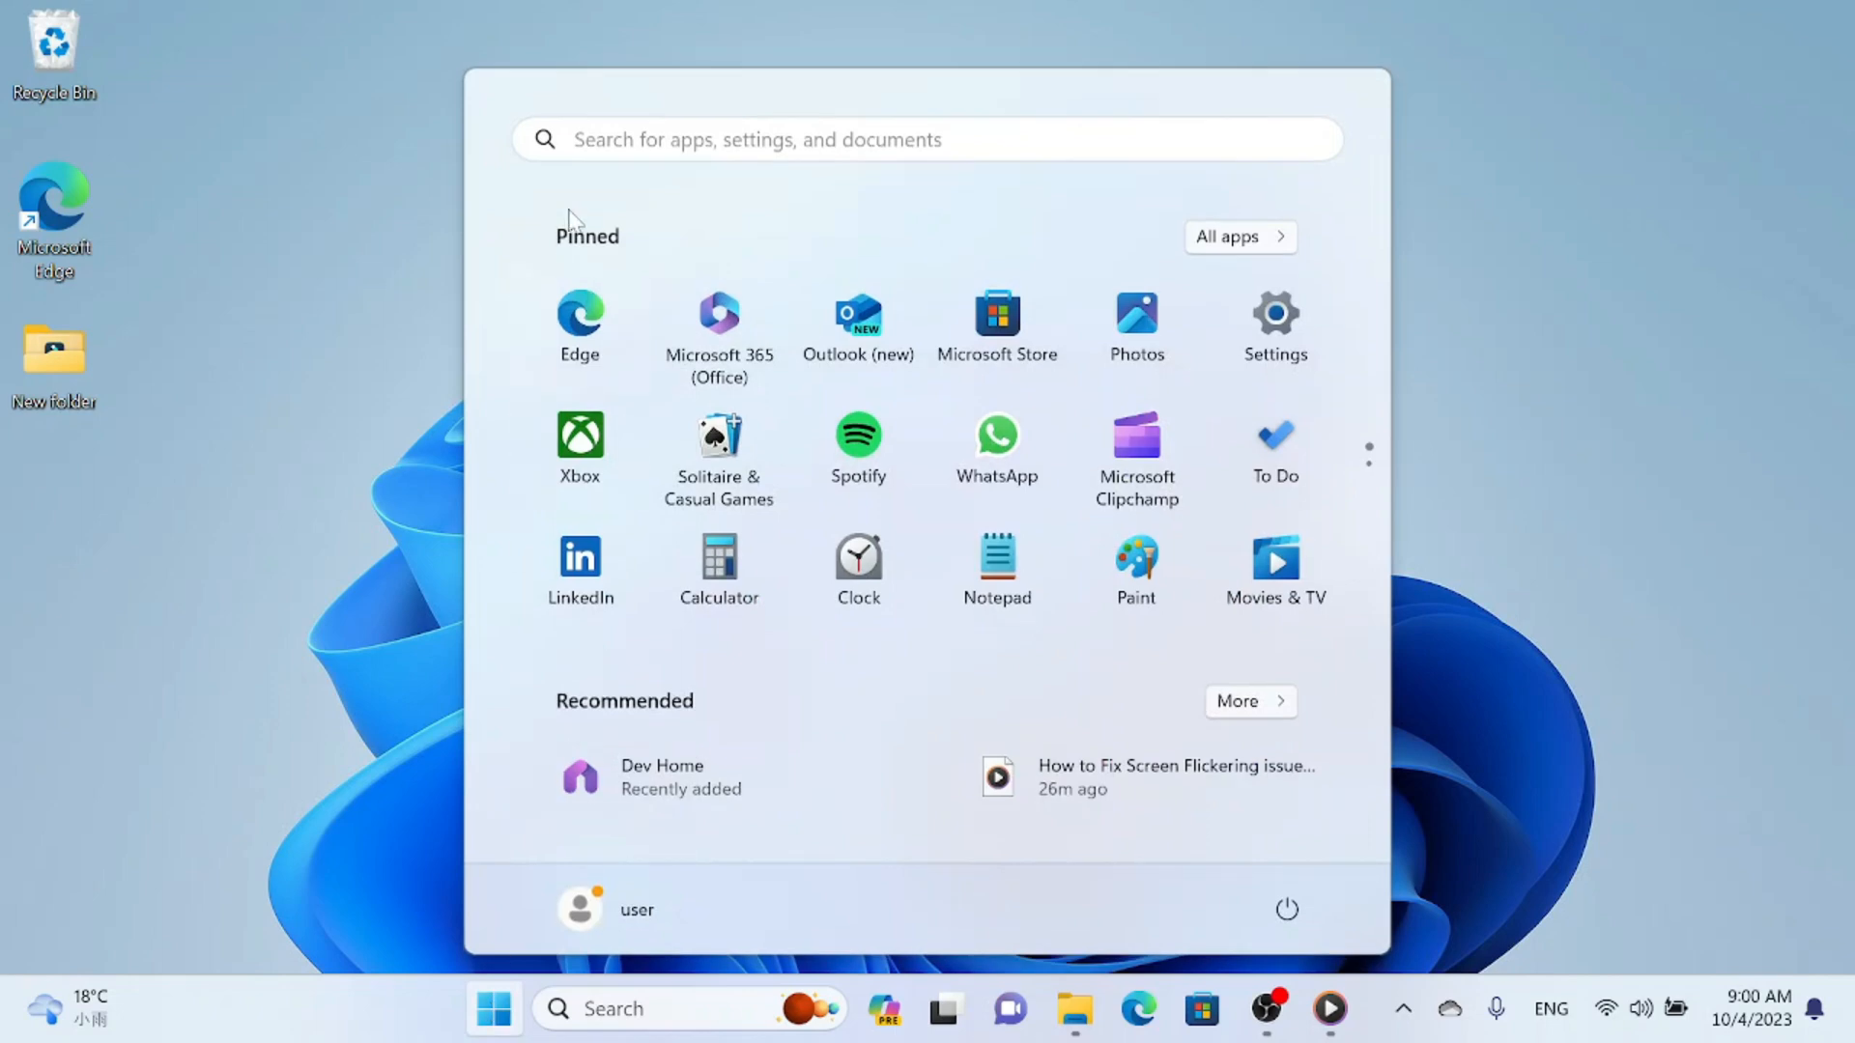
click(599, 143)
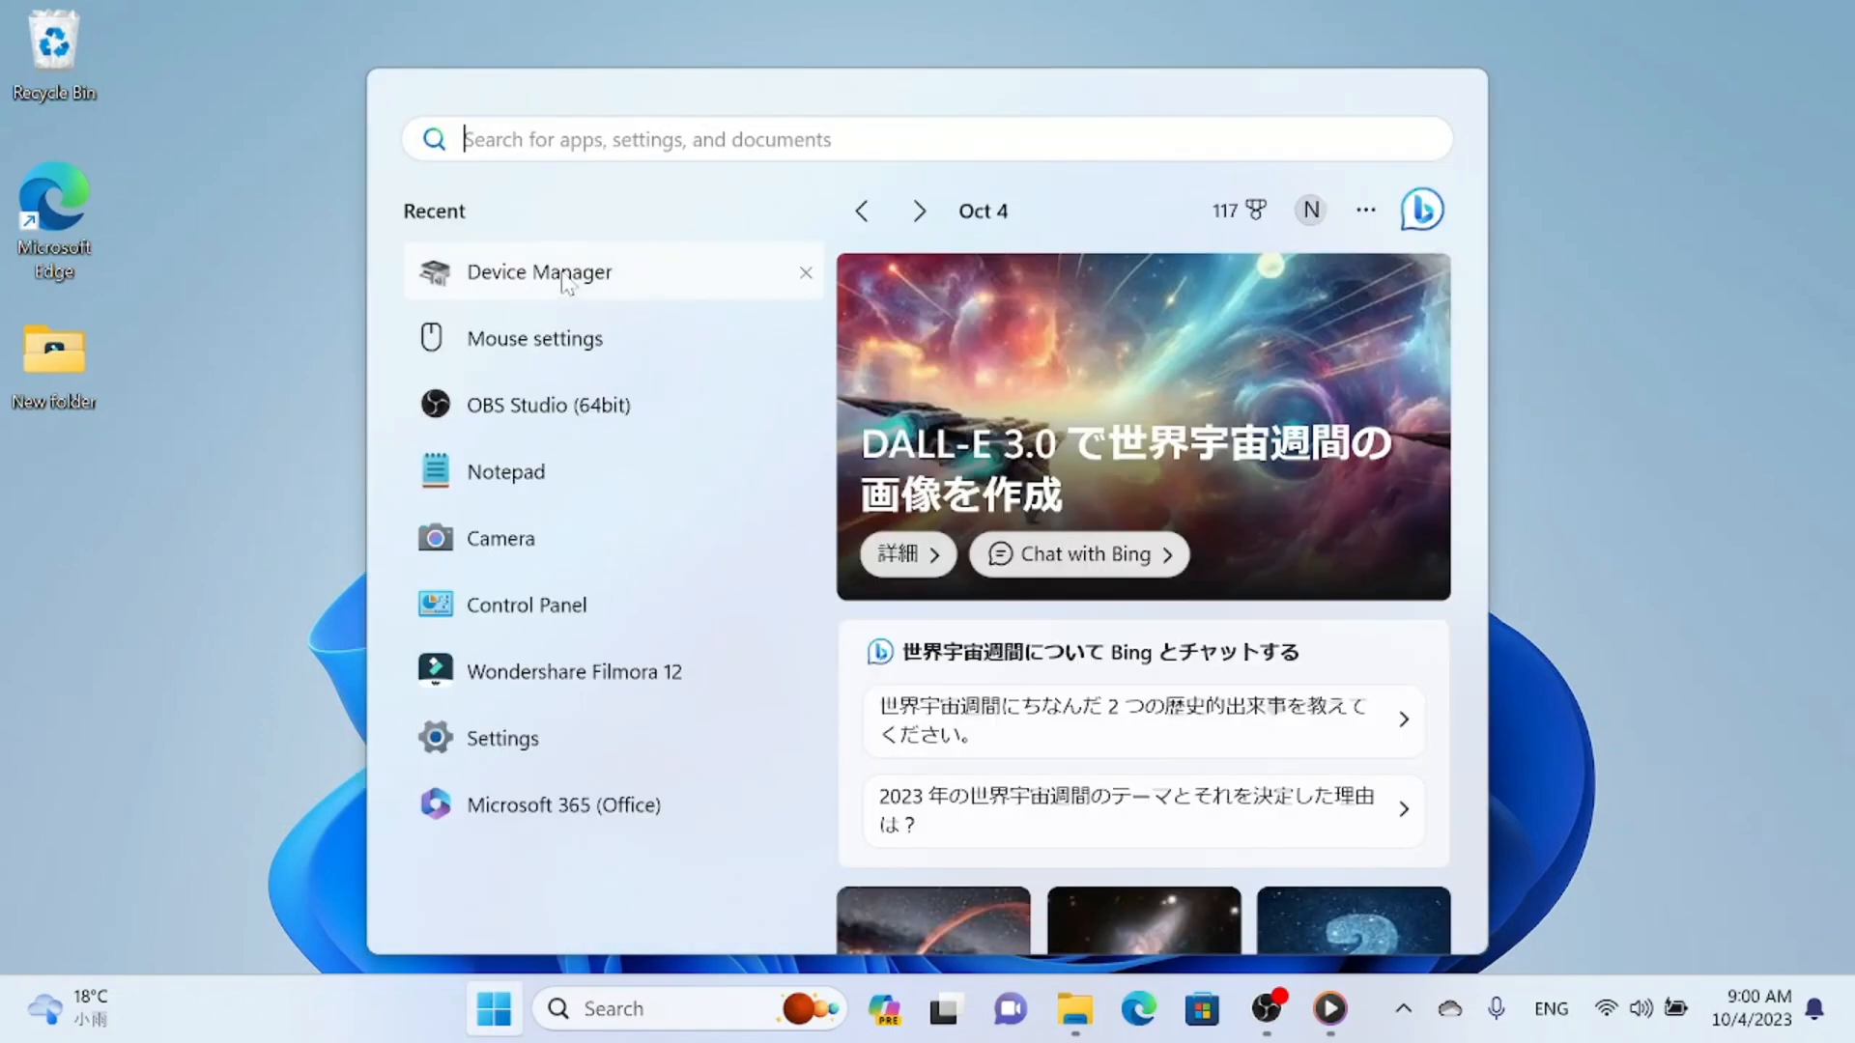
click(555, 274)
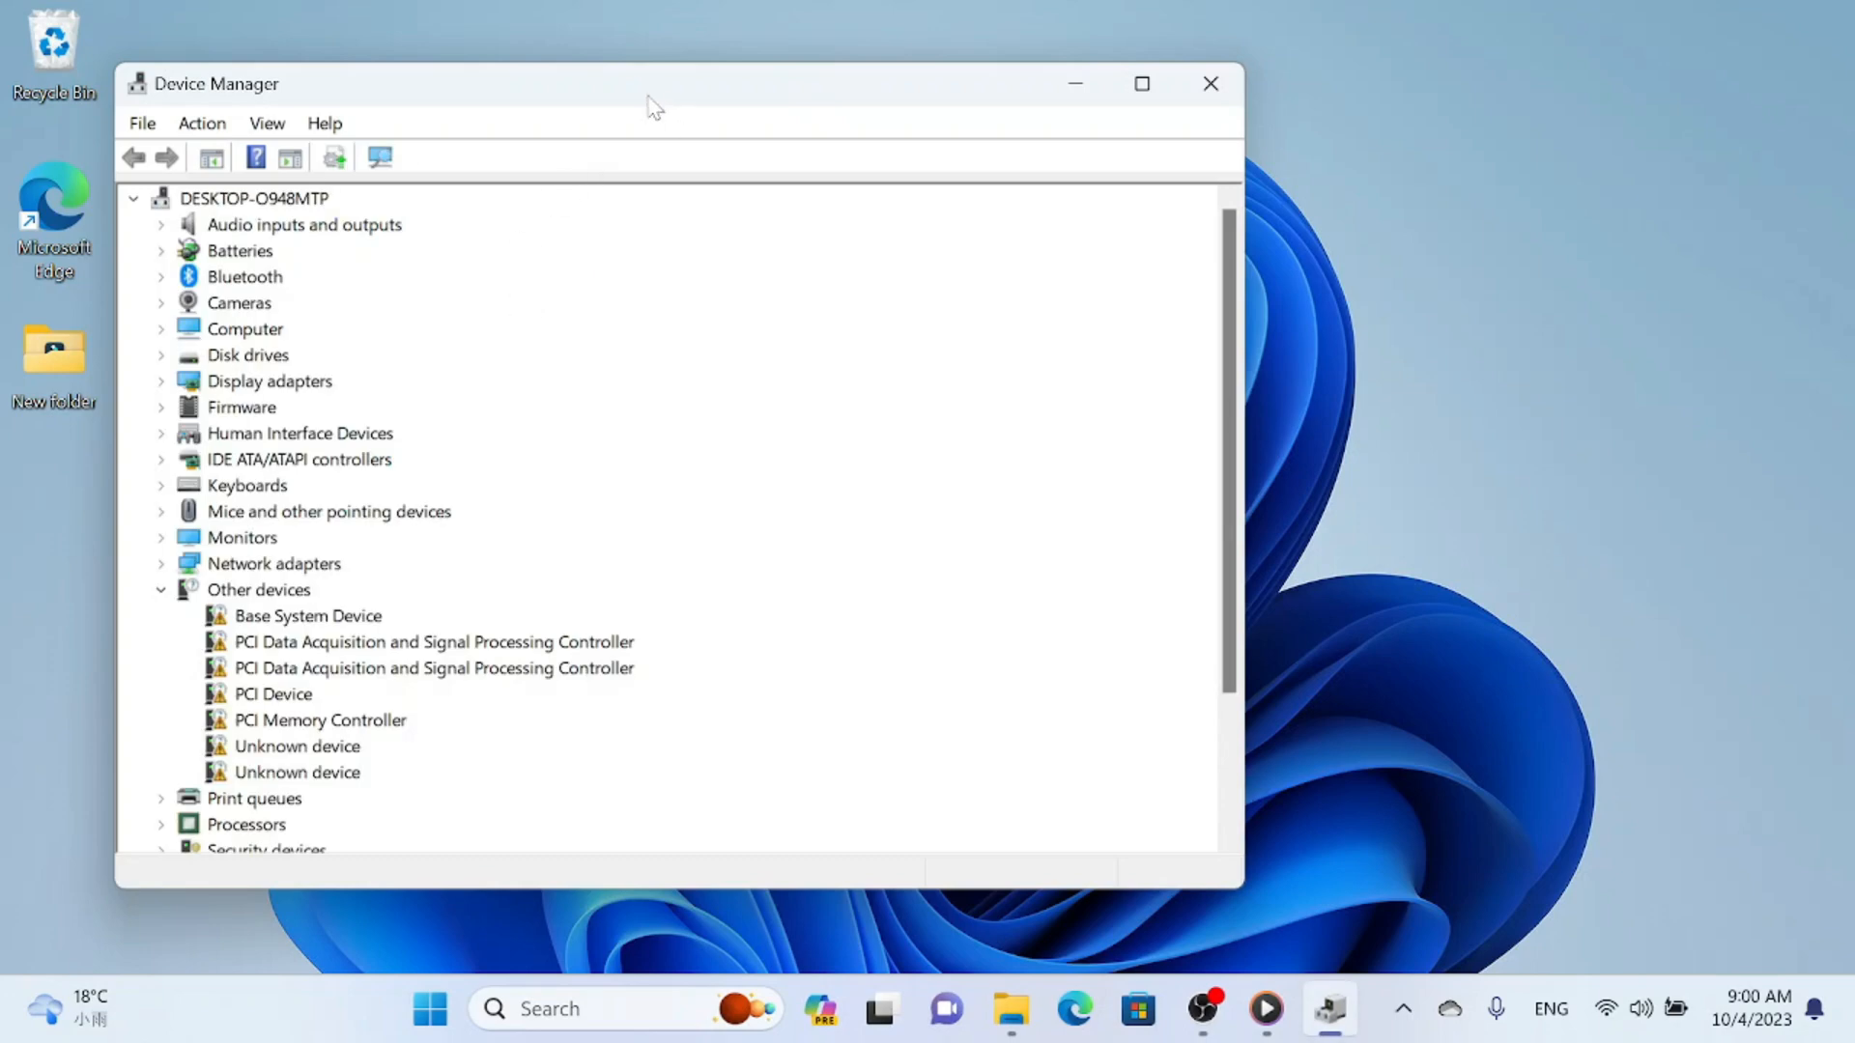
drag(655, 108, 925, 84)
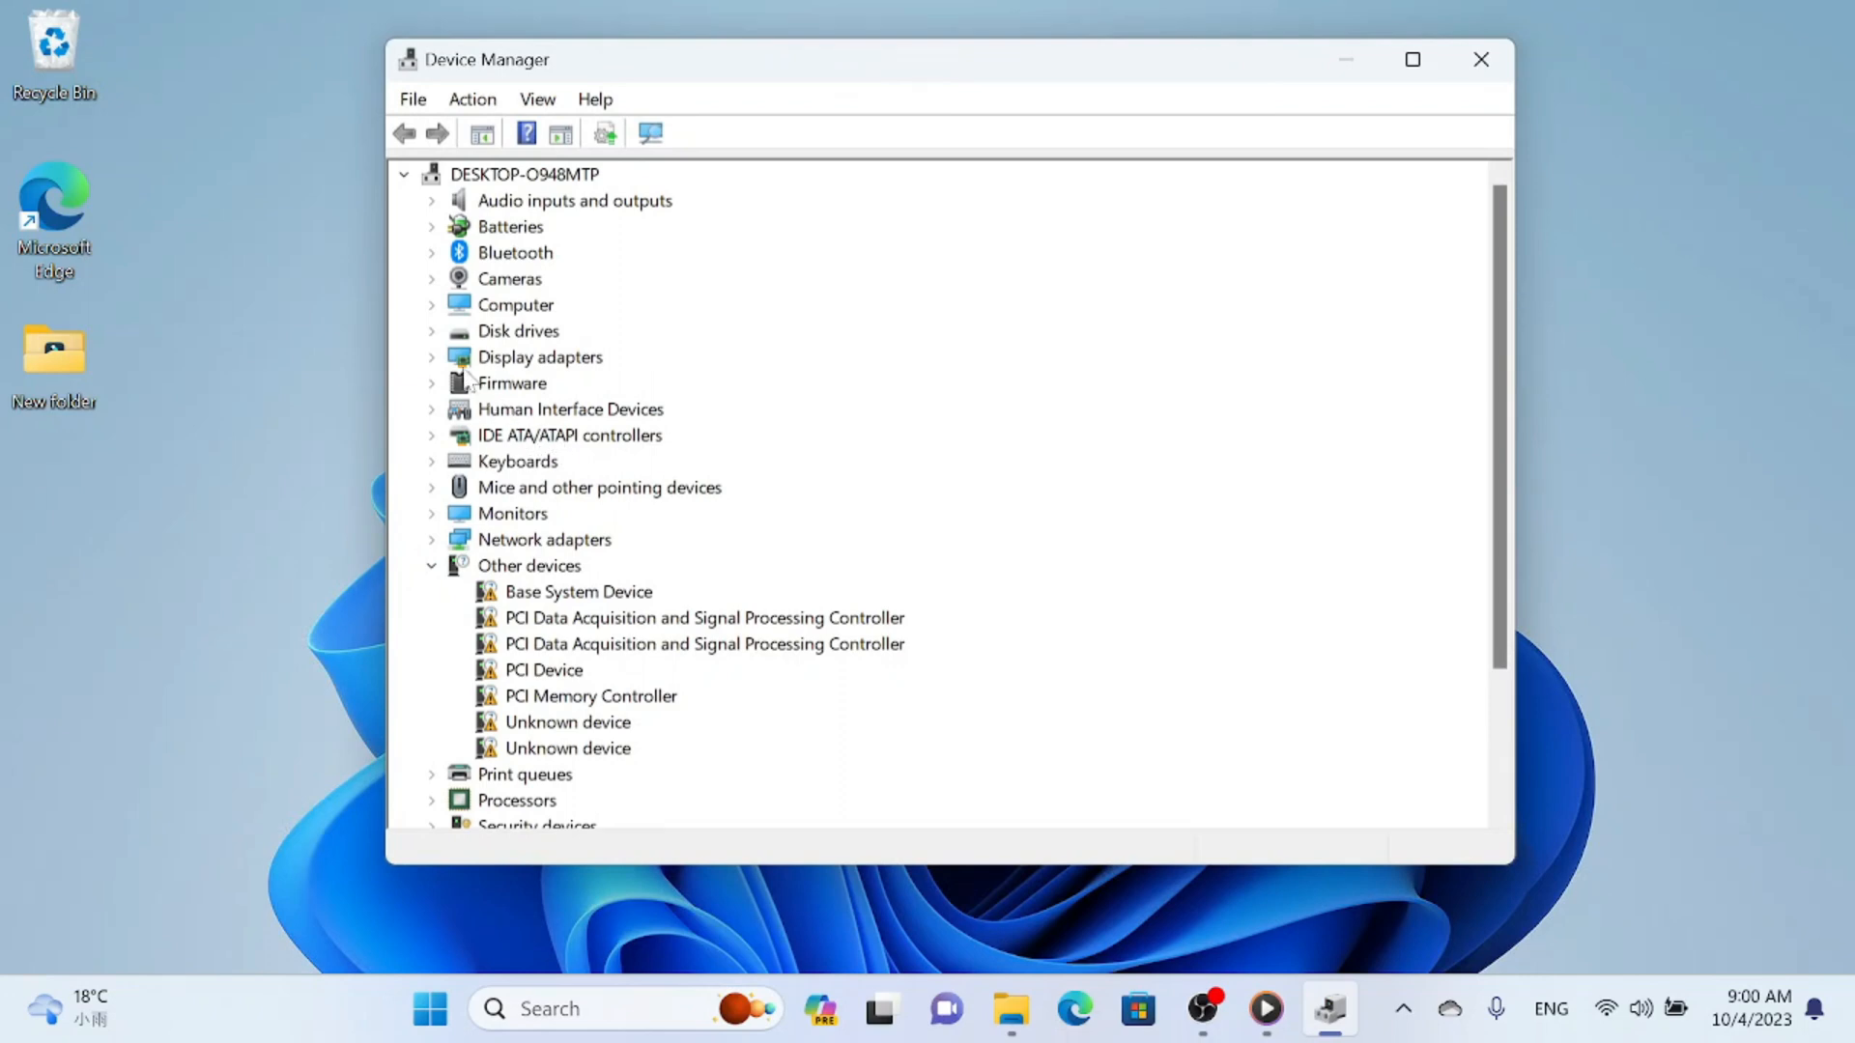
Step: Choose to uninstall the Intel(R) HD Graphics 620 device under Display adapters
click(432, 358)
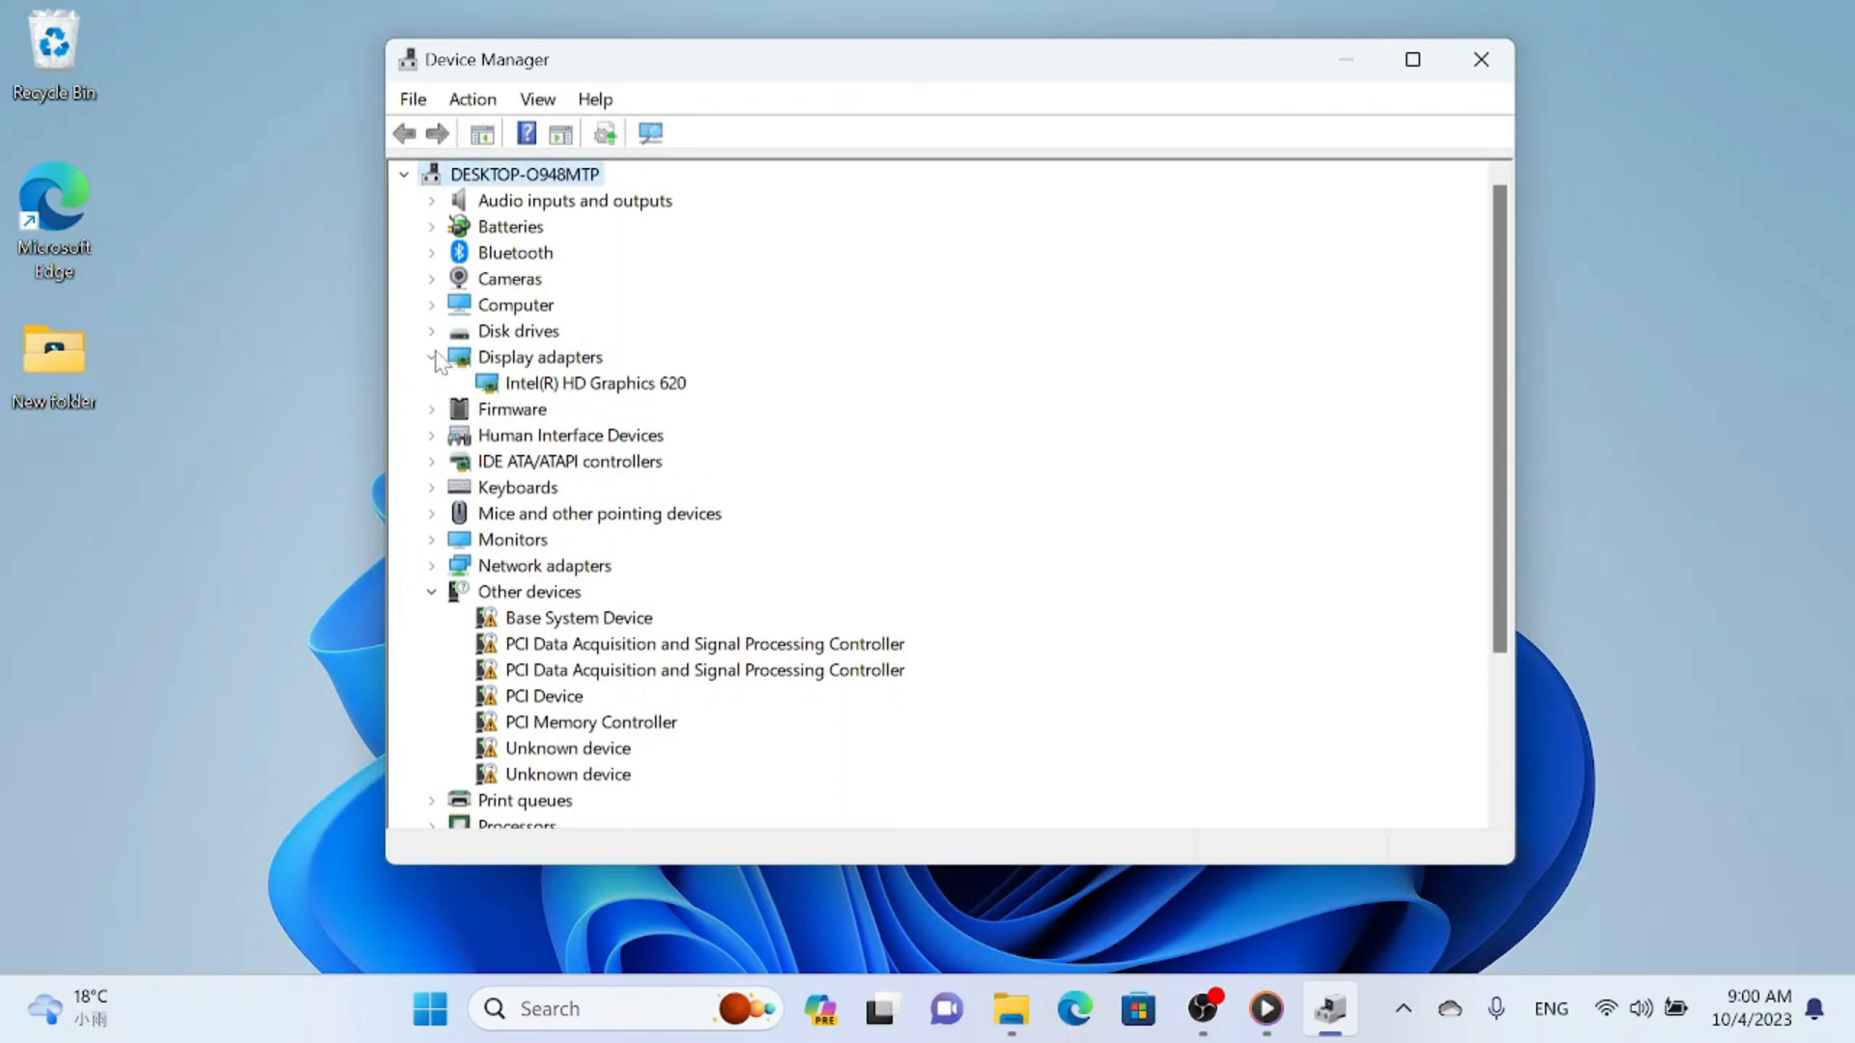
click(530, 386)
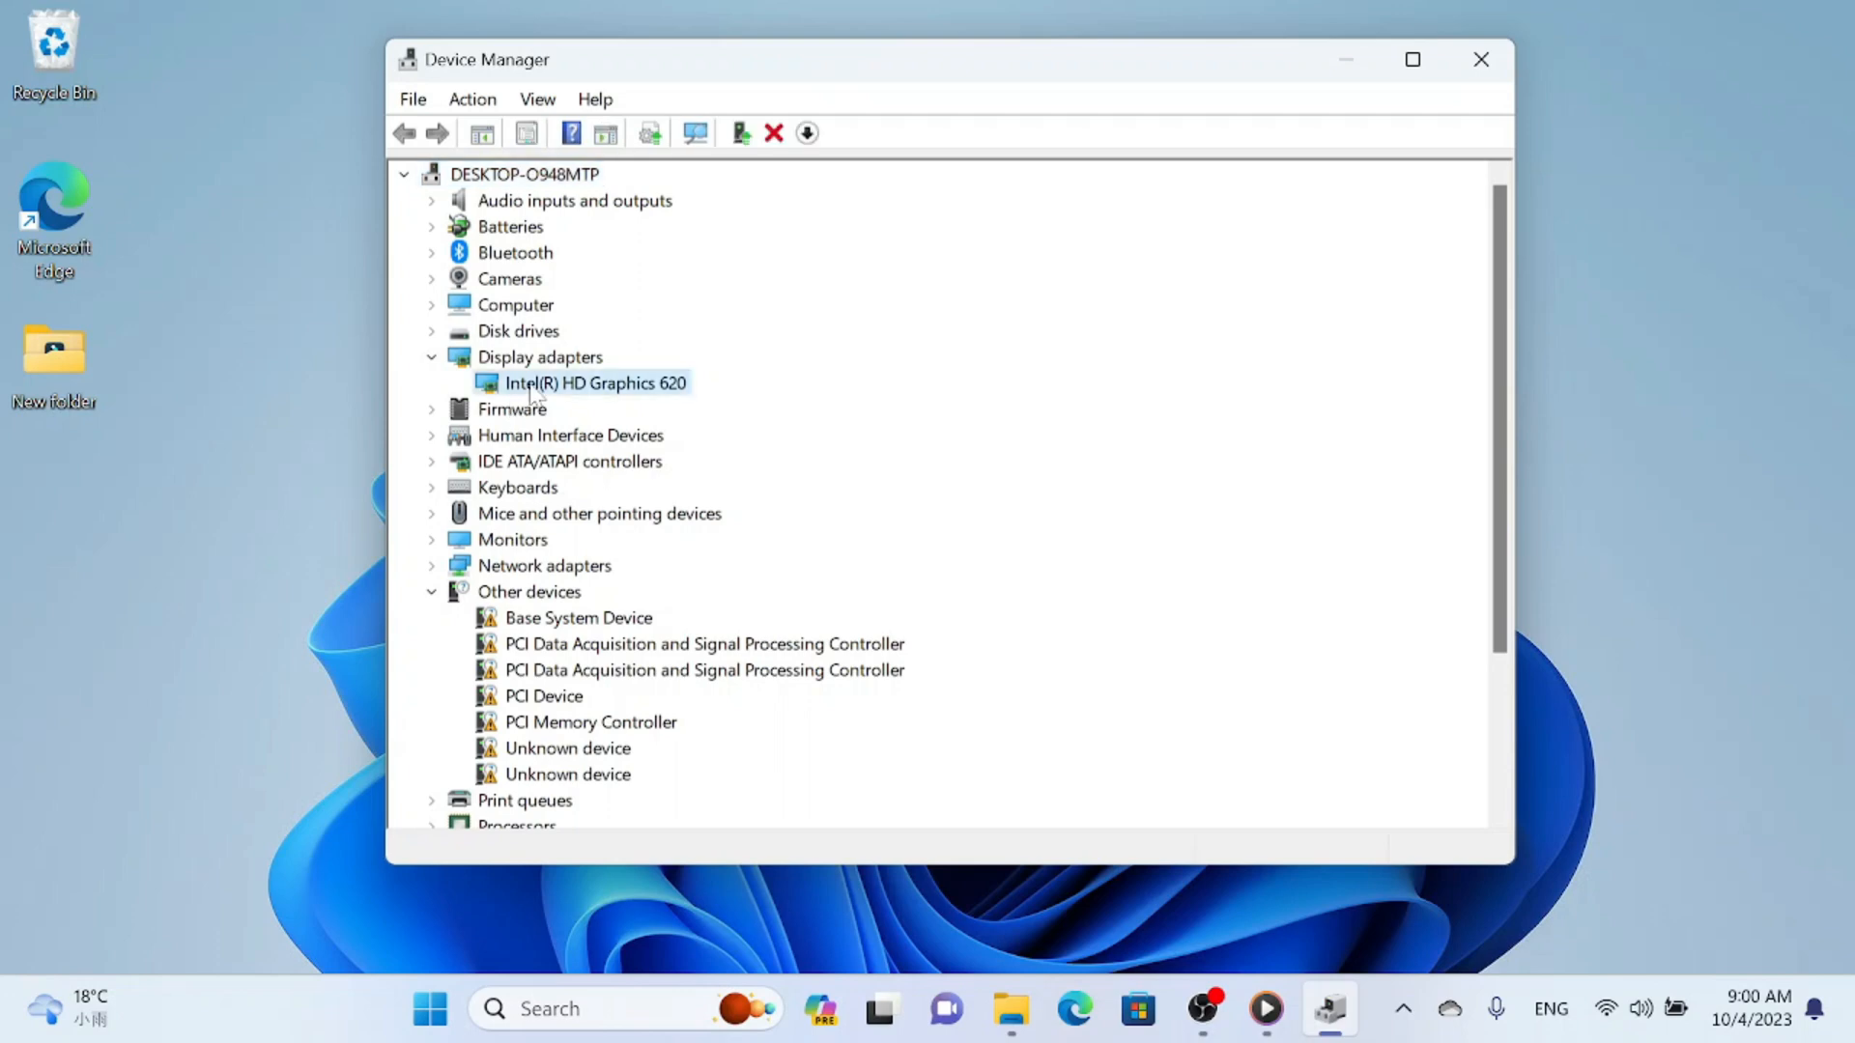
right_click(531, 389)
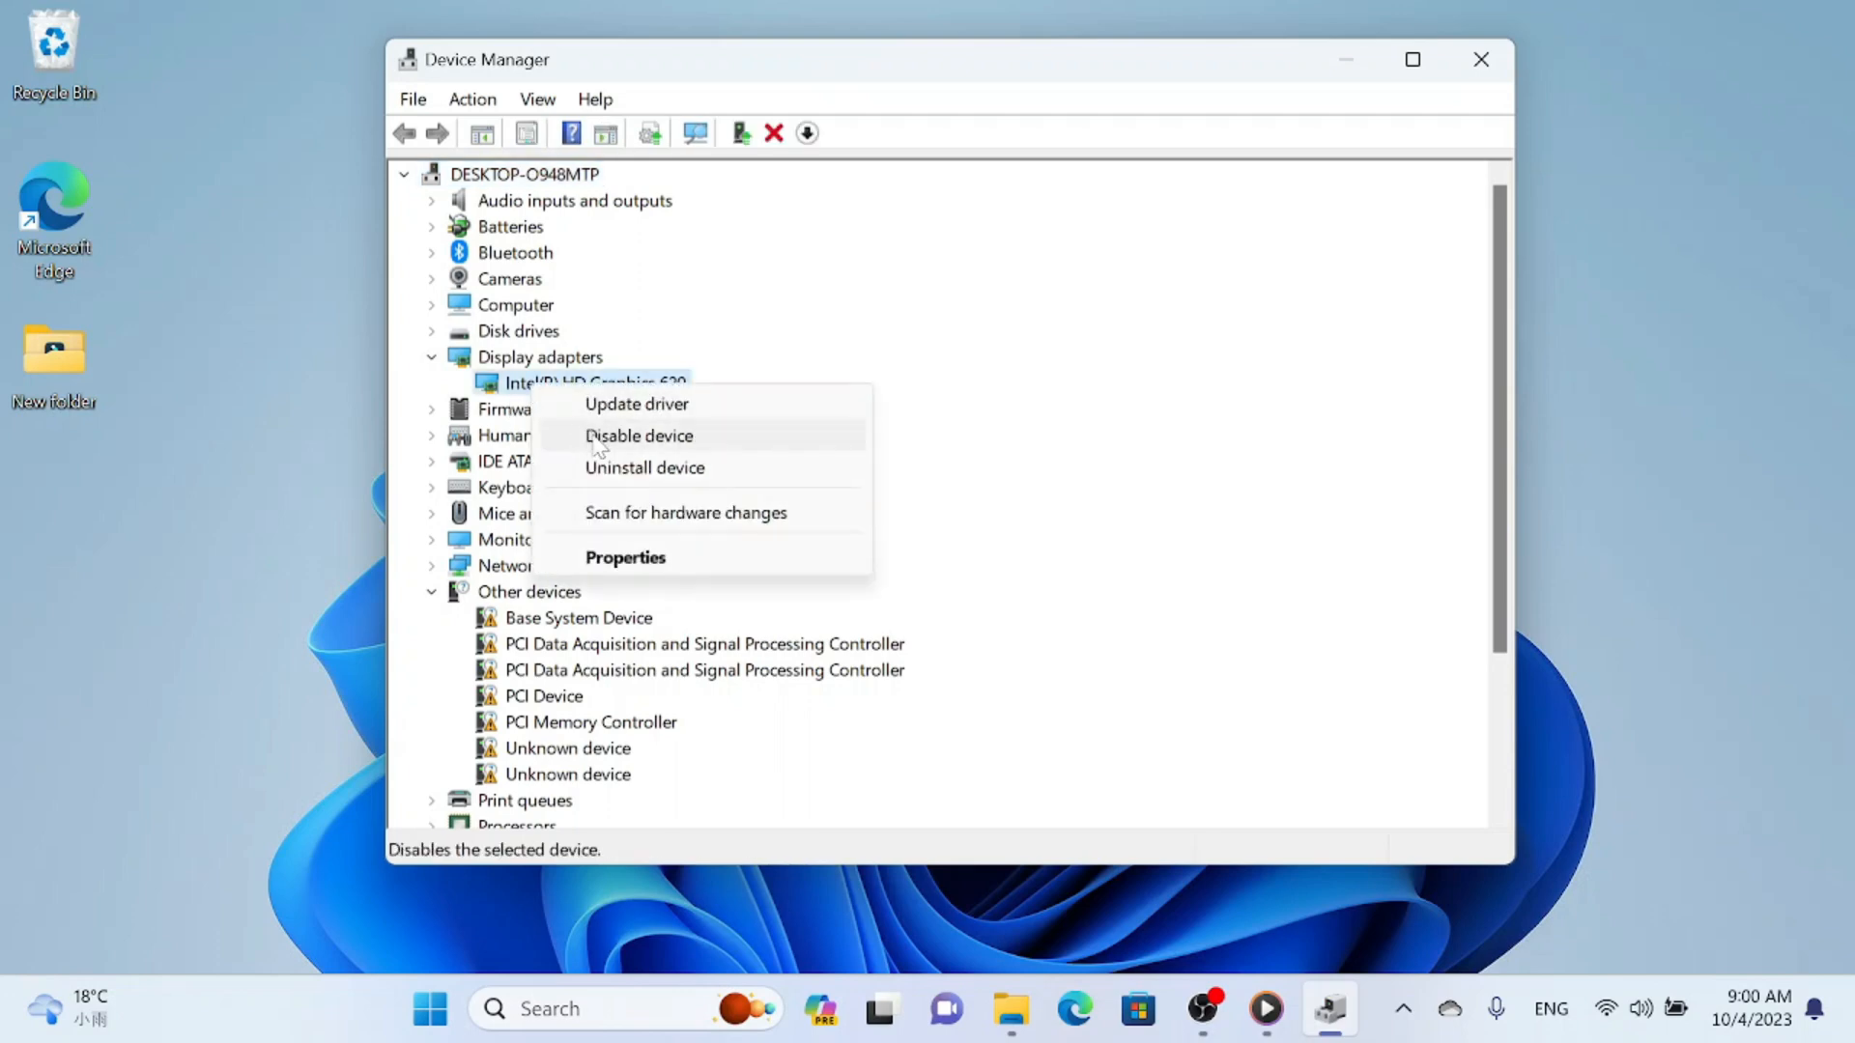
click(601, 469)
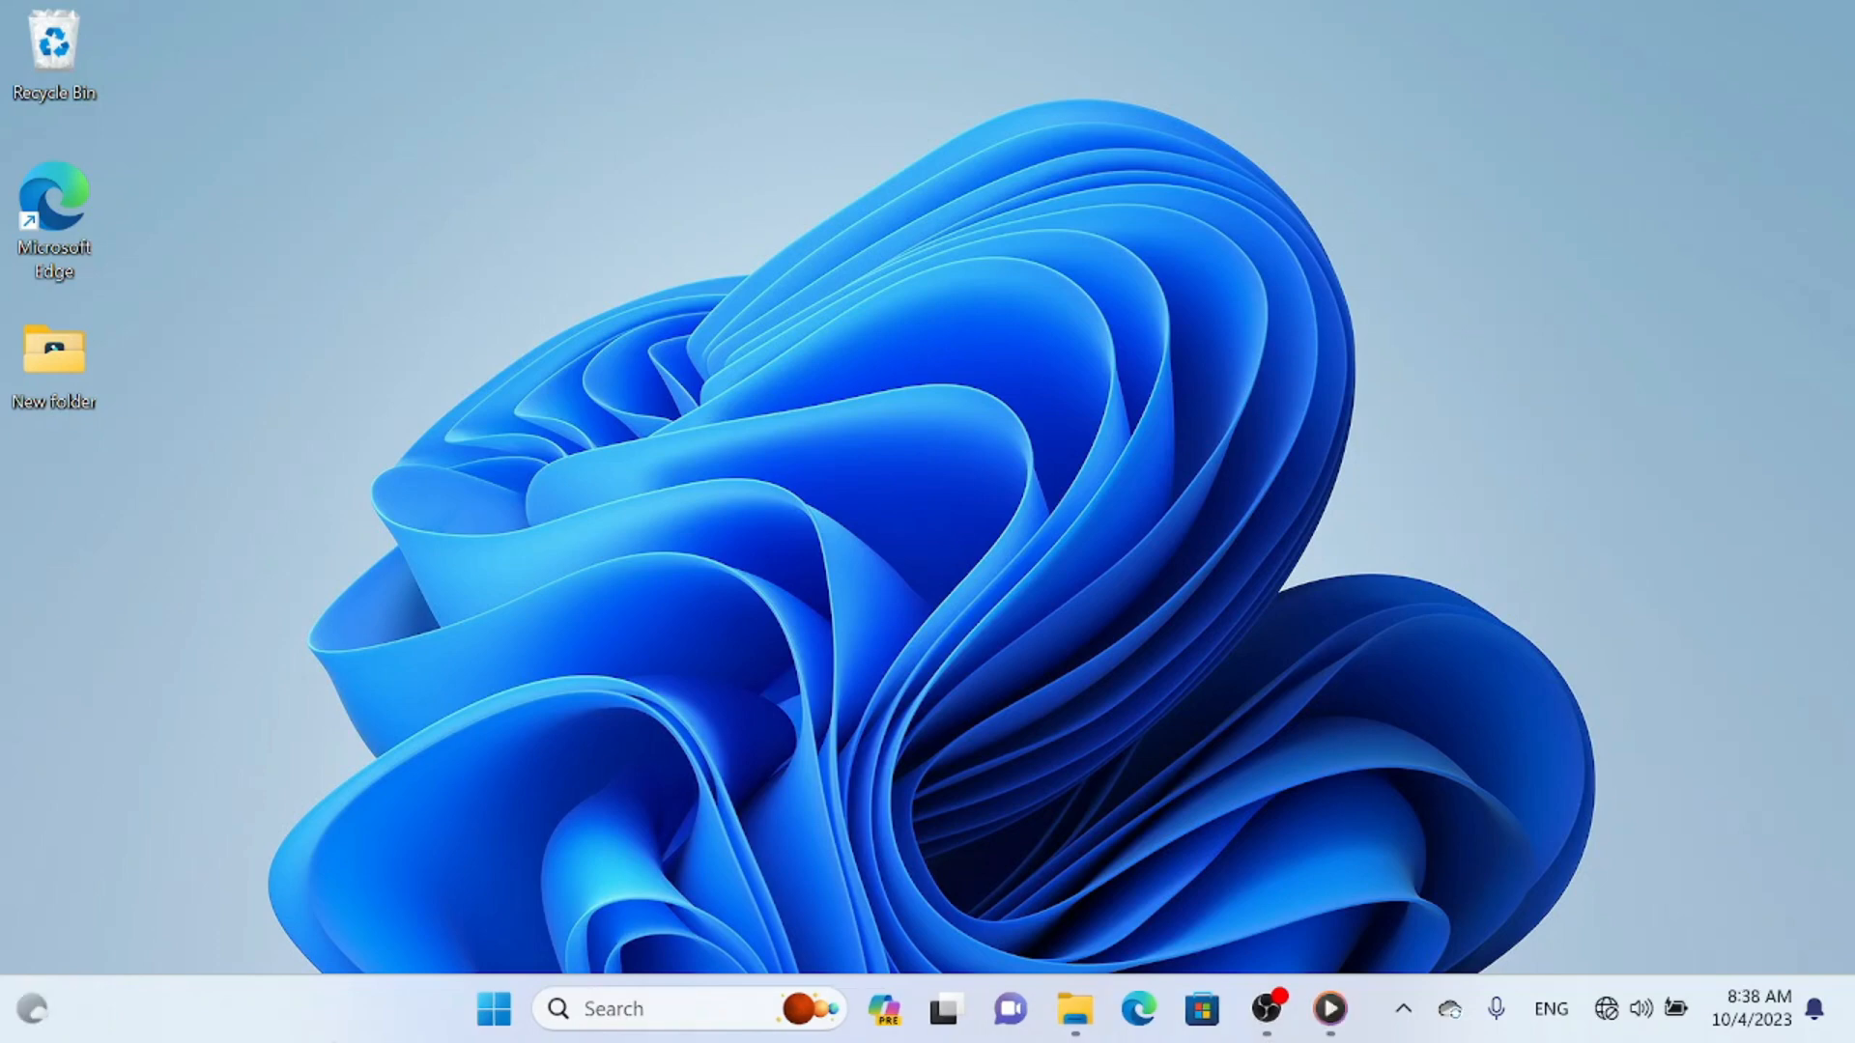
Step: Switch to Settings and open the Background page of the Personalization settings
click(498, 1014)
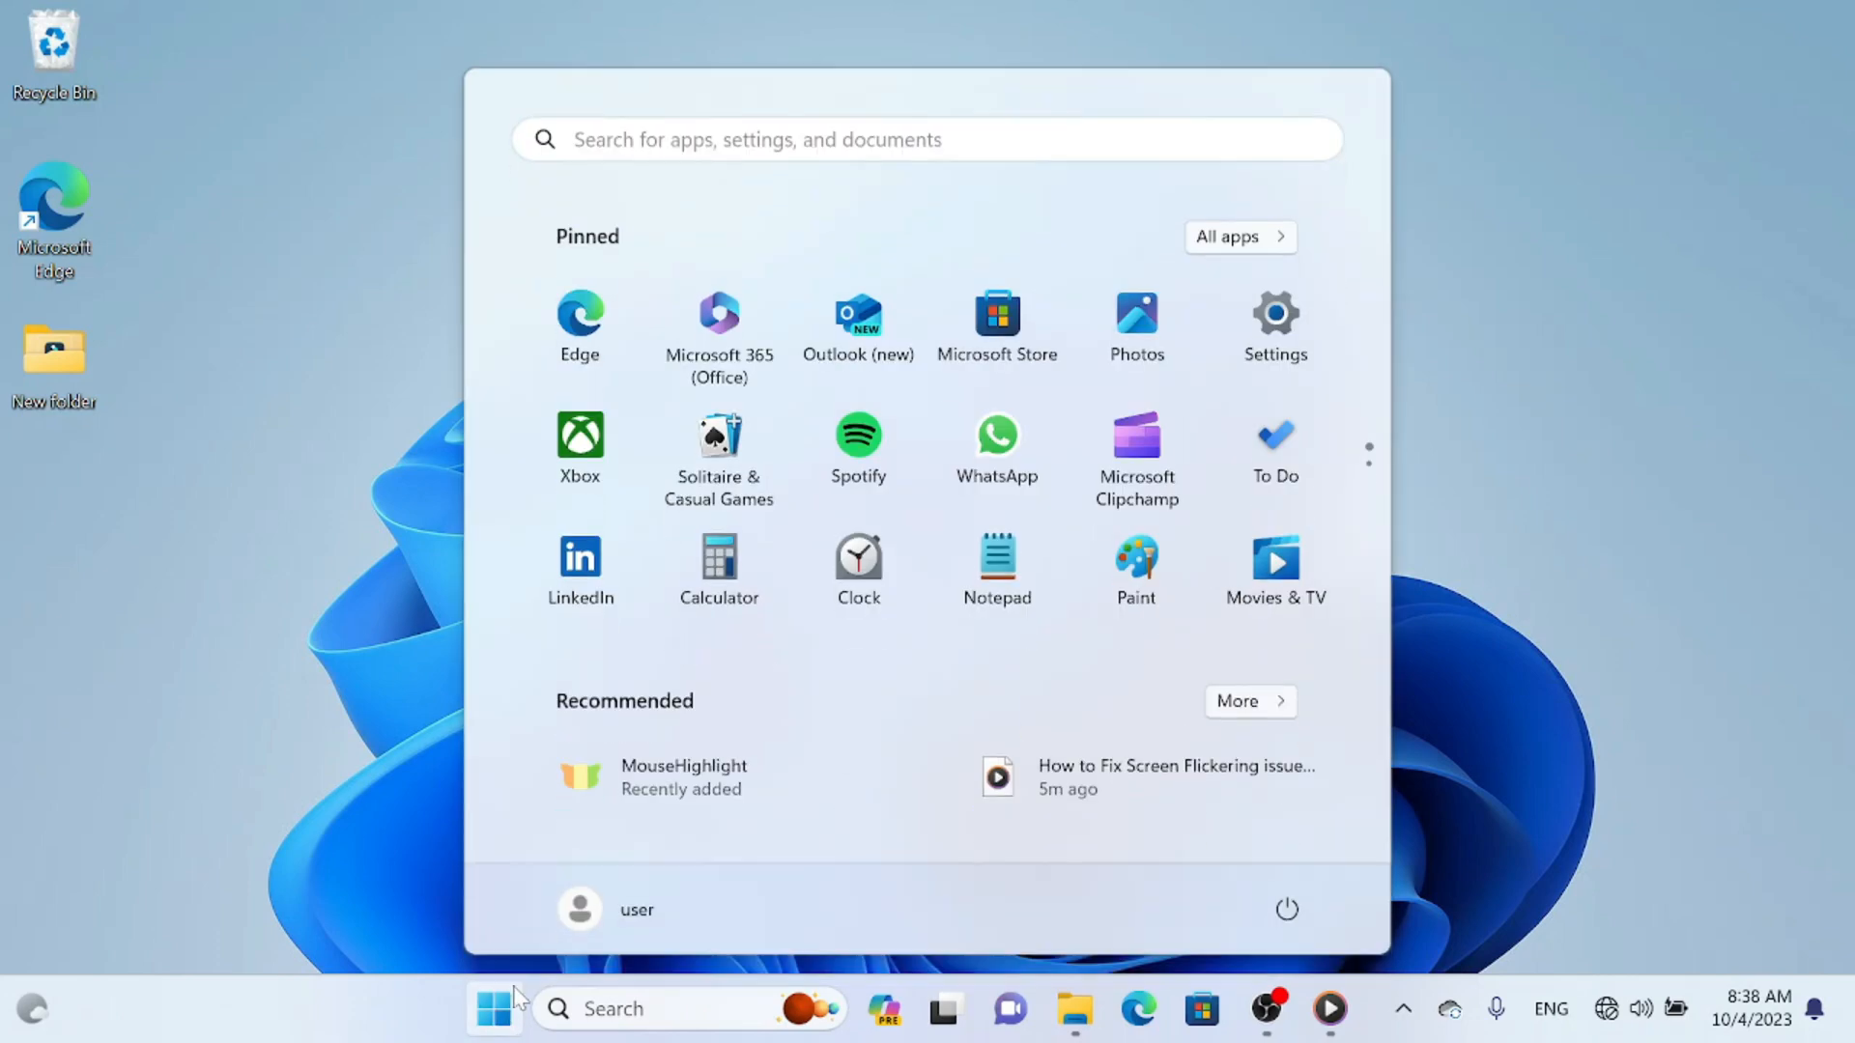
click(1277, 353)
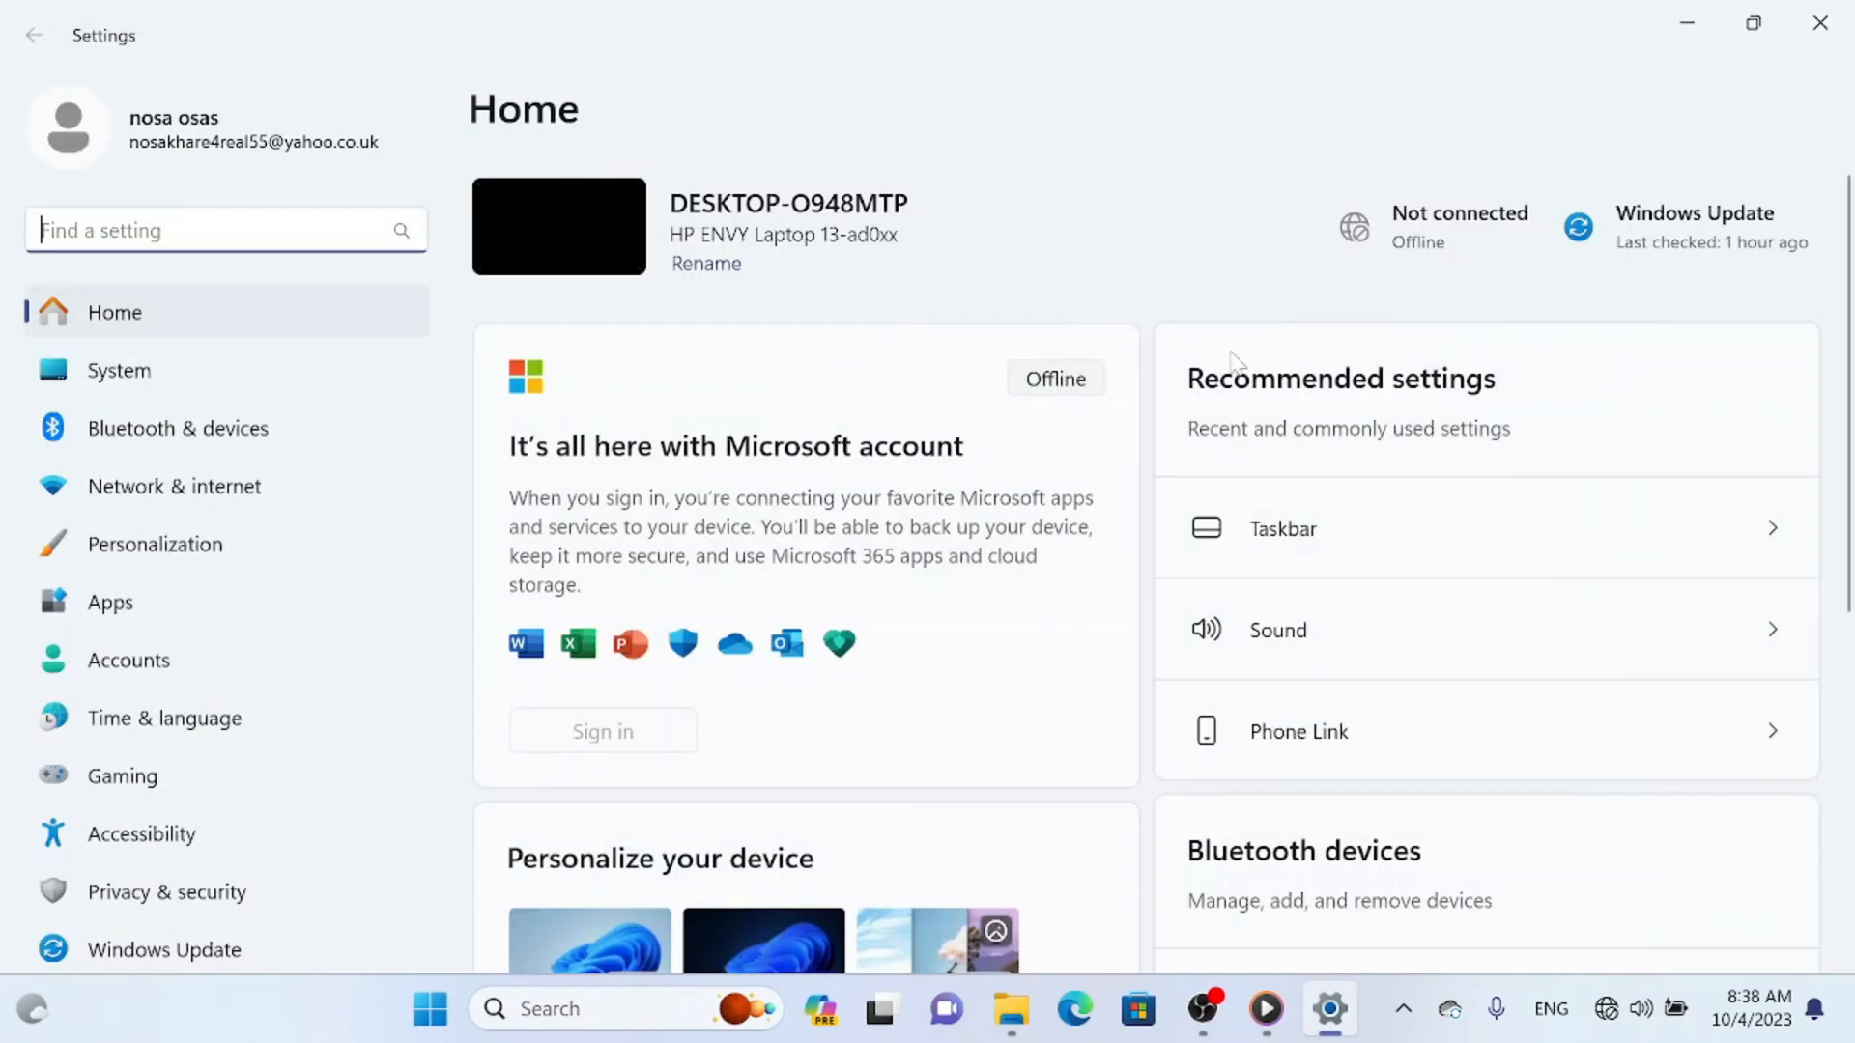
click(214, 549)
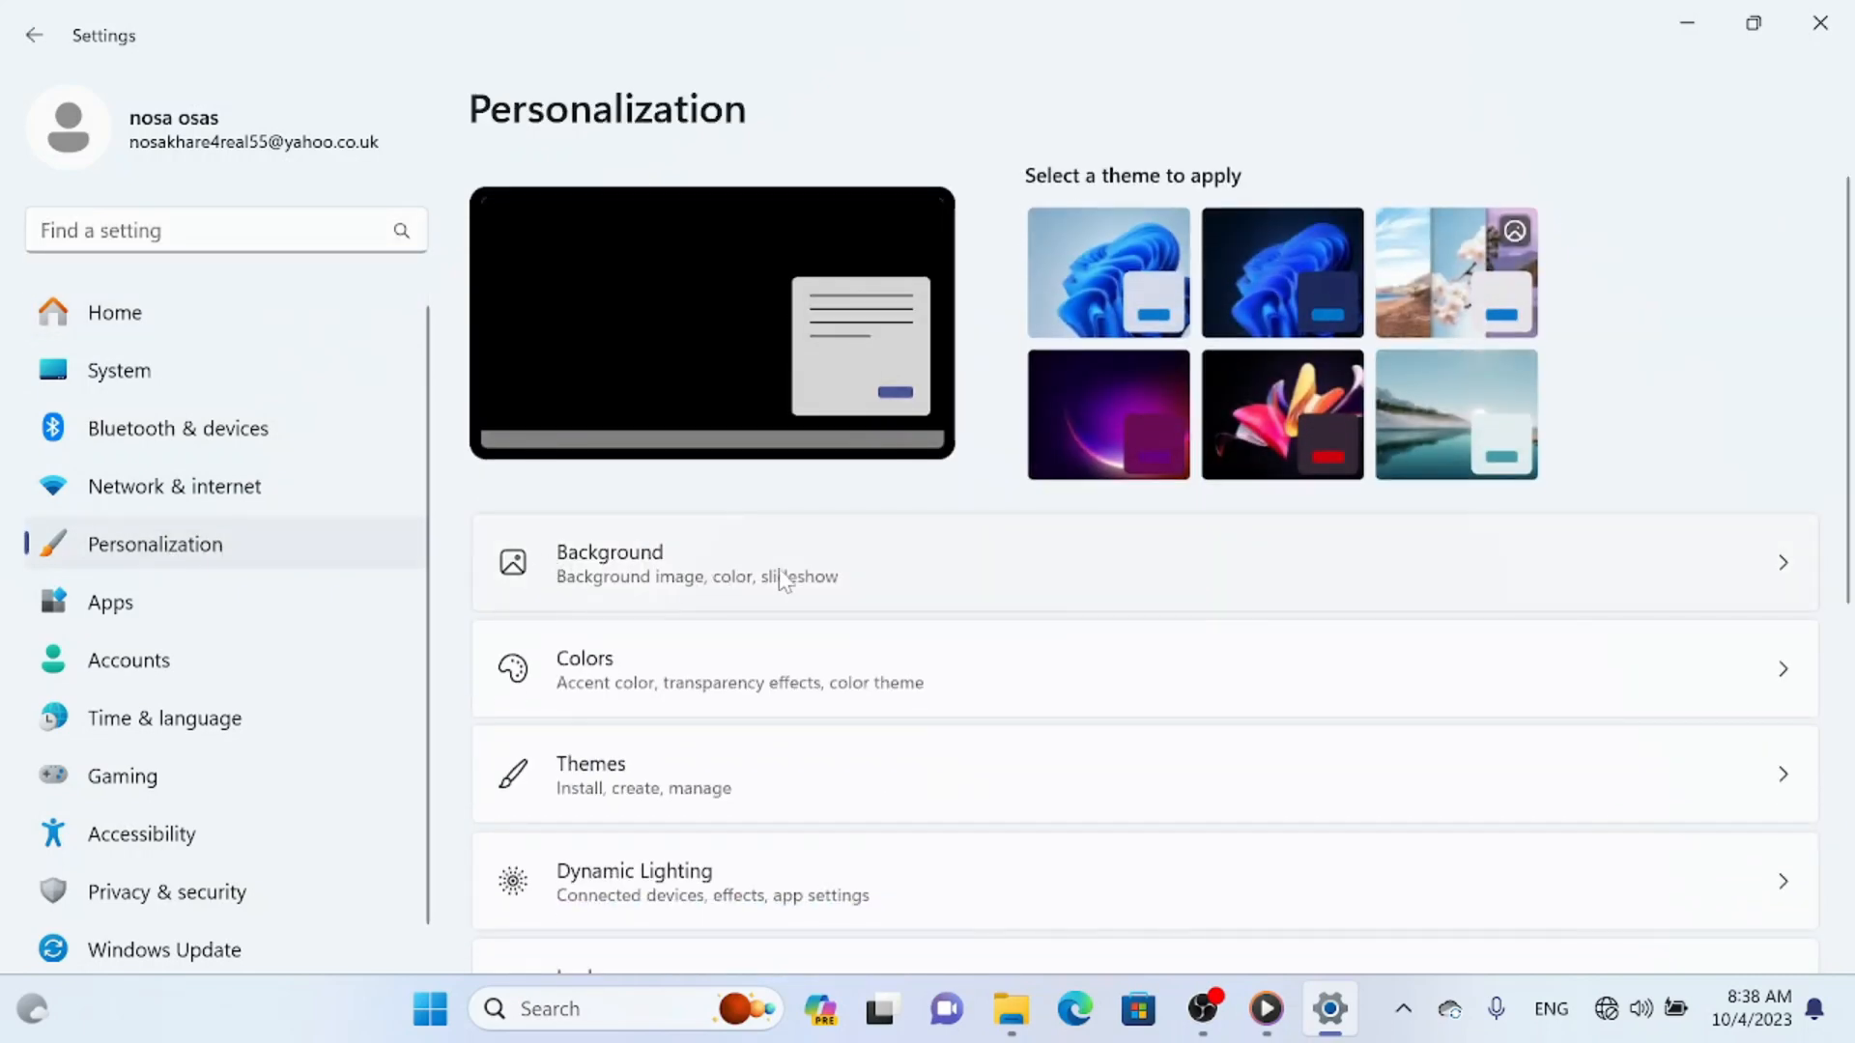
click(958, 600)
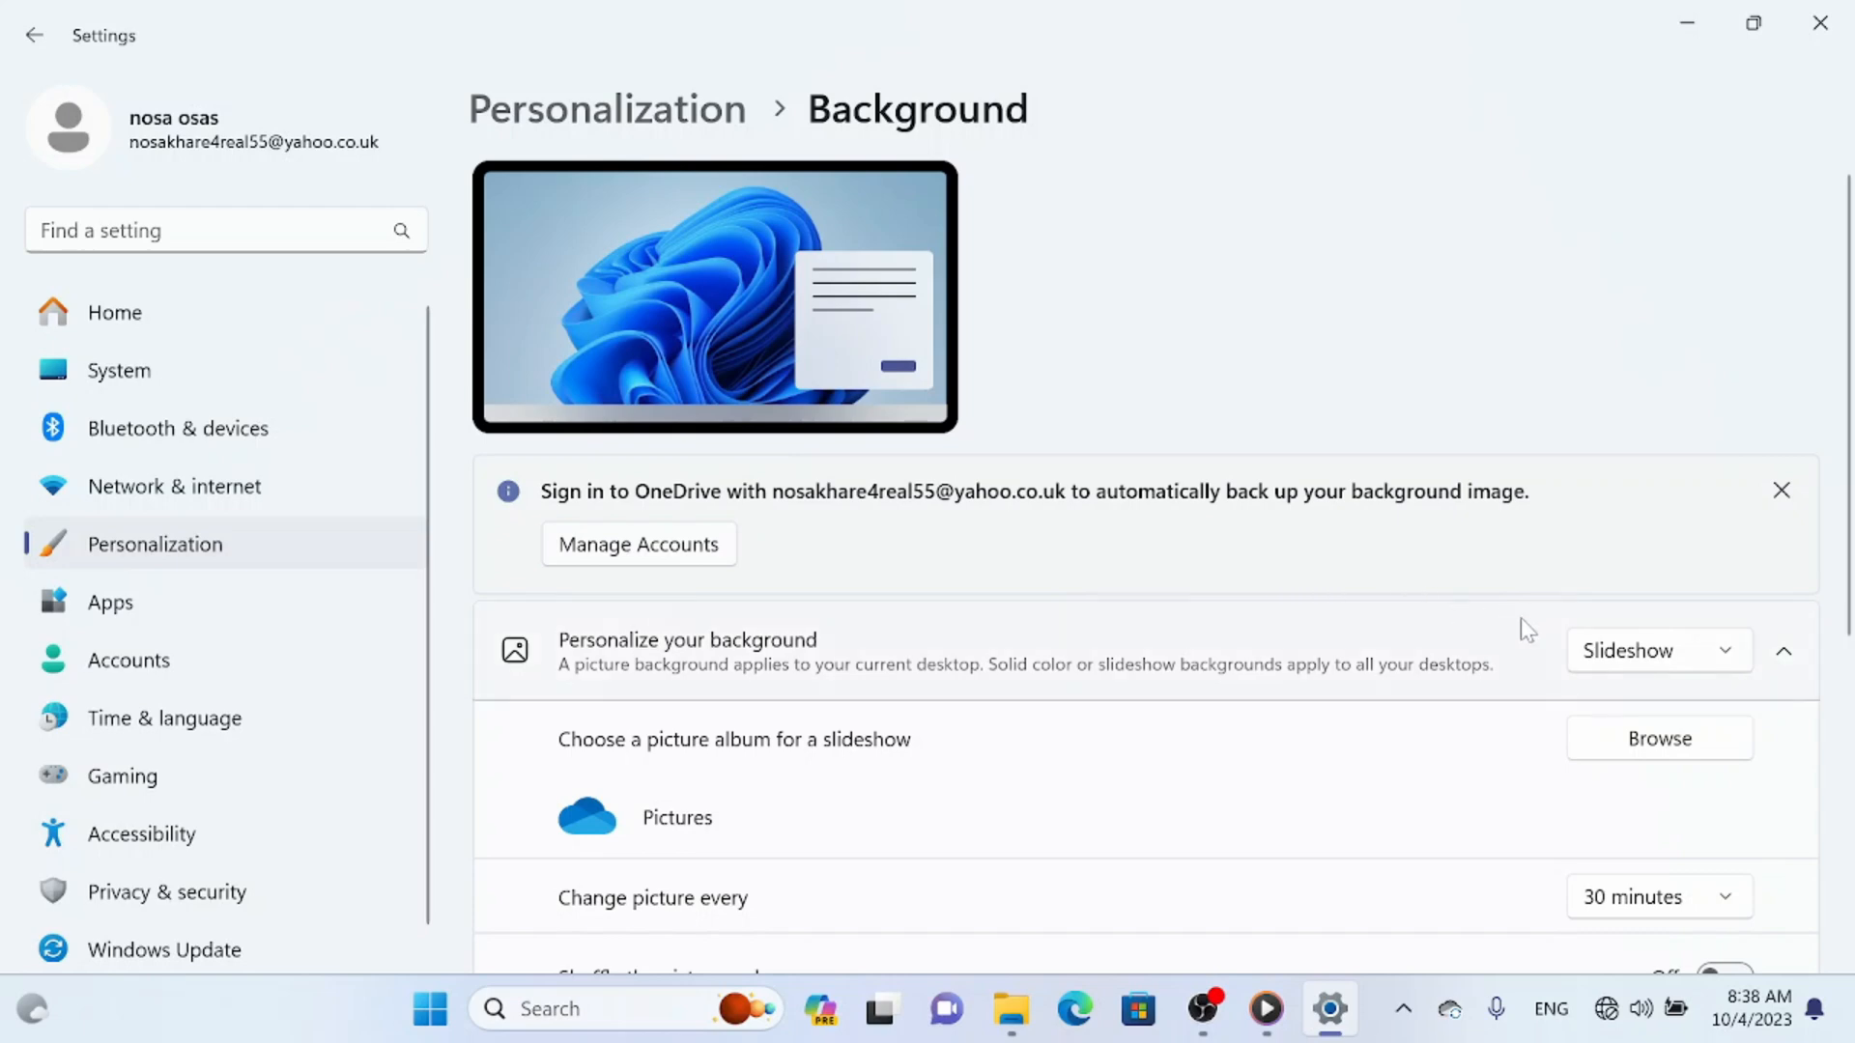
Step: Set the desktop background to a solid color, trying red and magenta before choosing black
click(1655, 666)
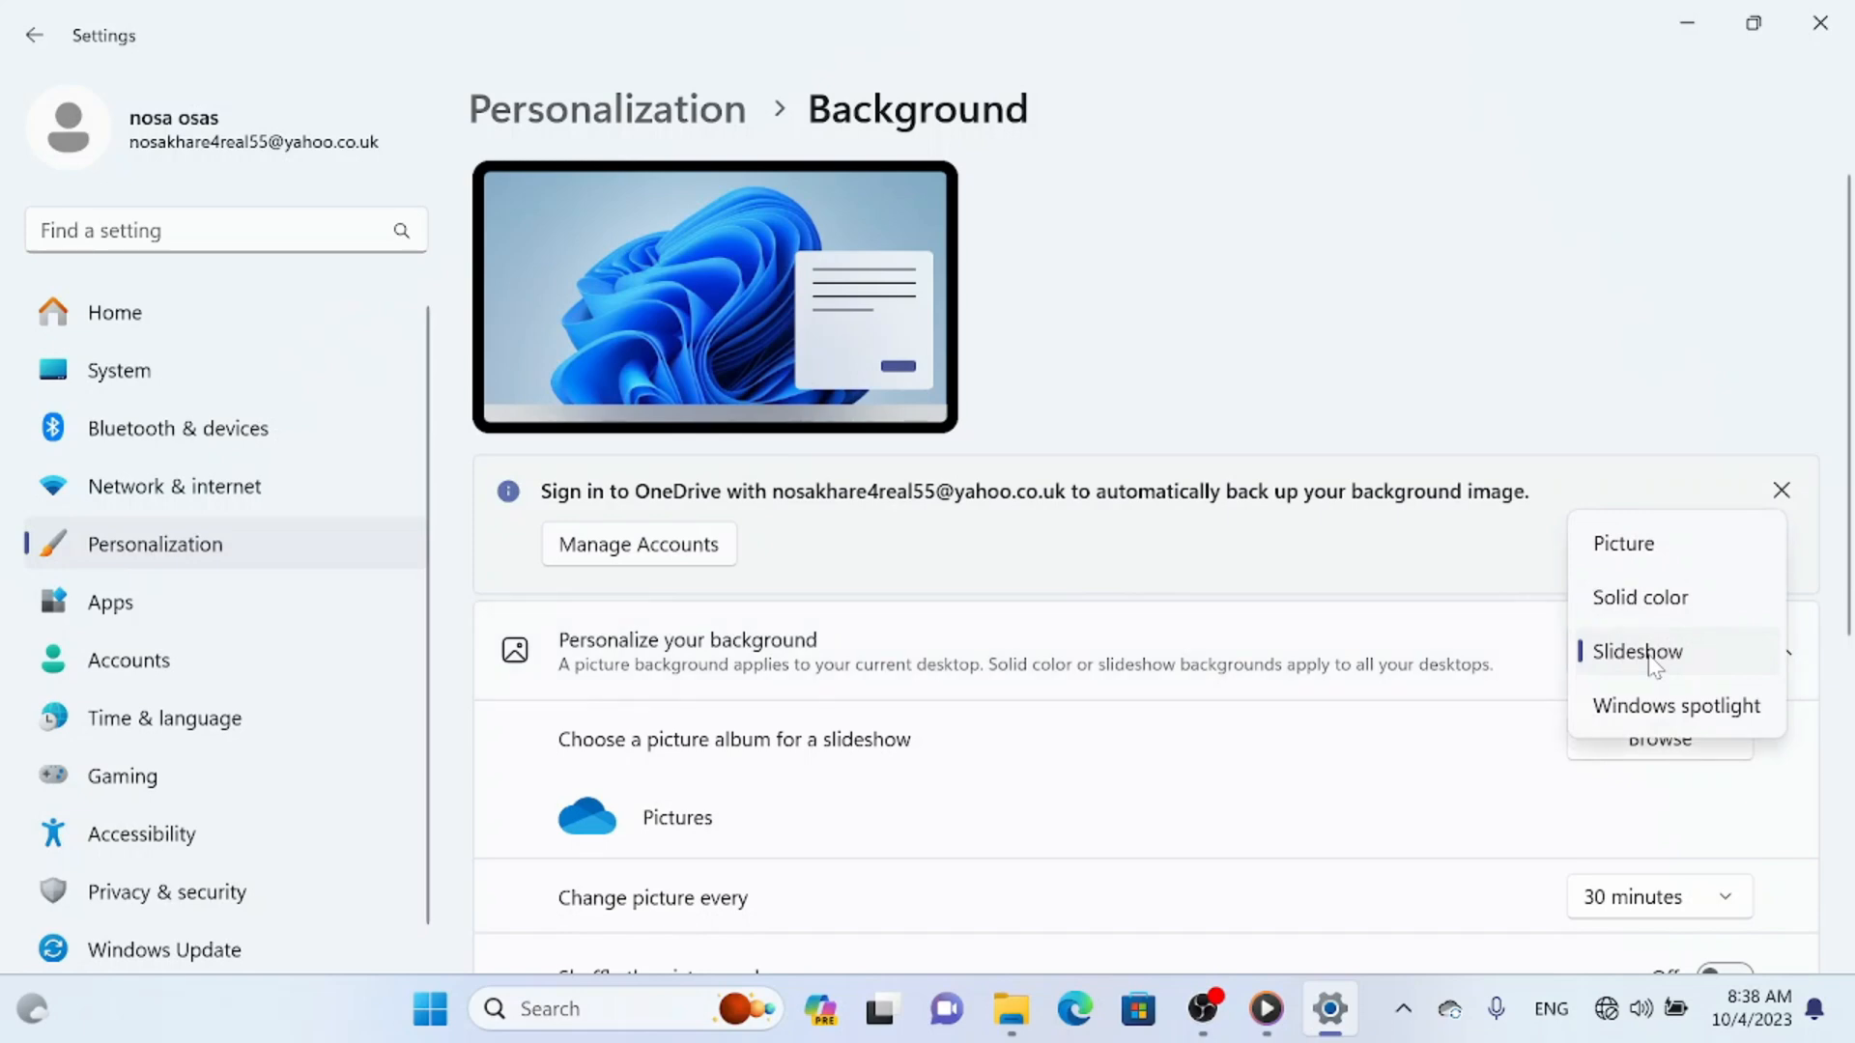
click(1681, 593)
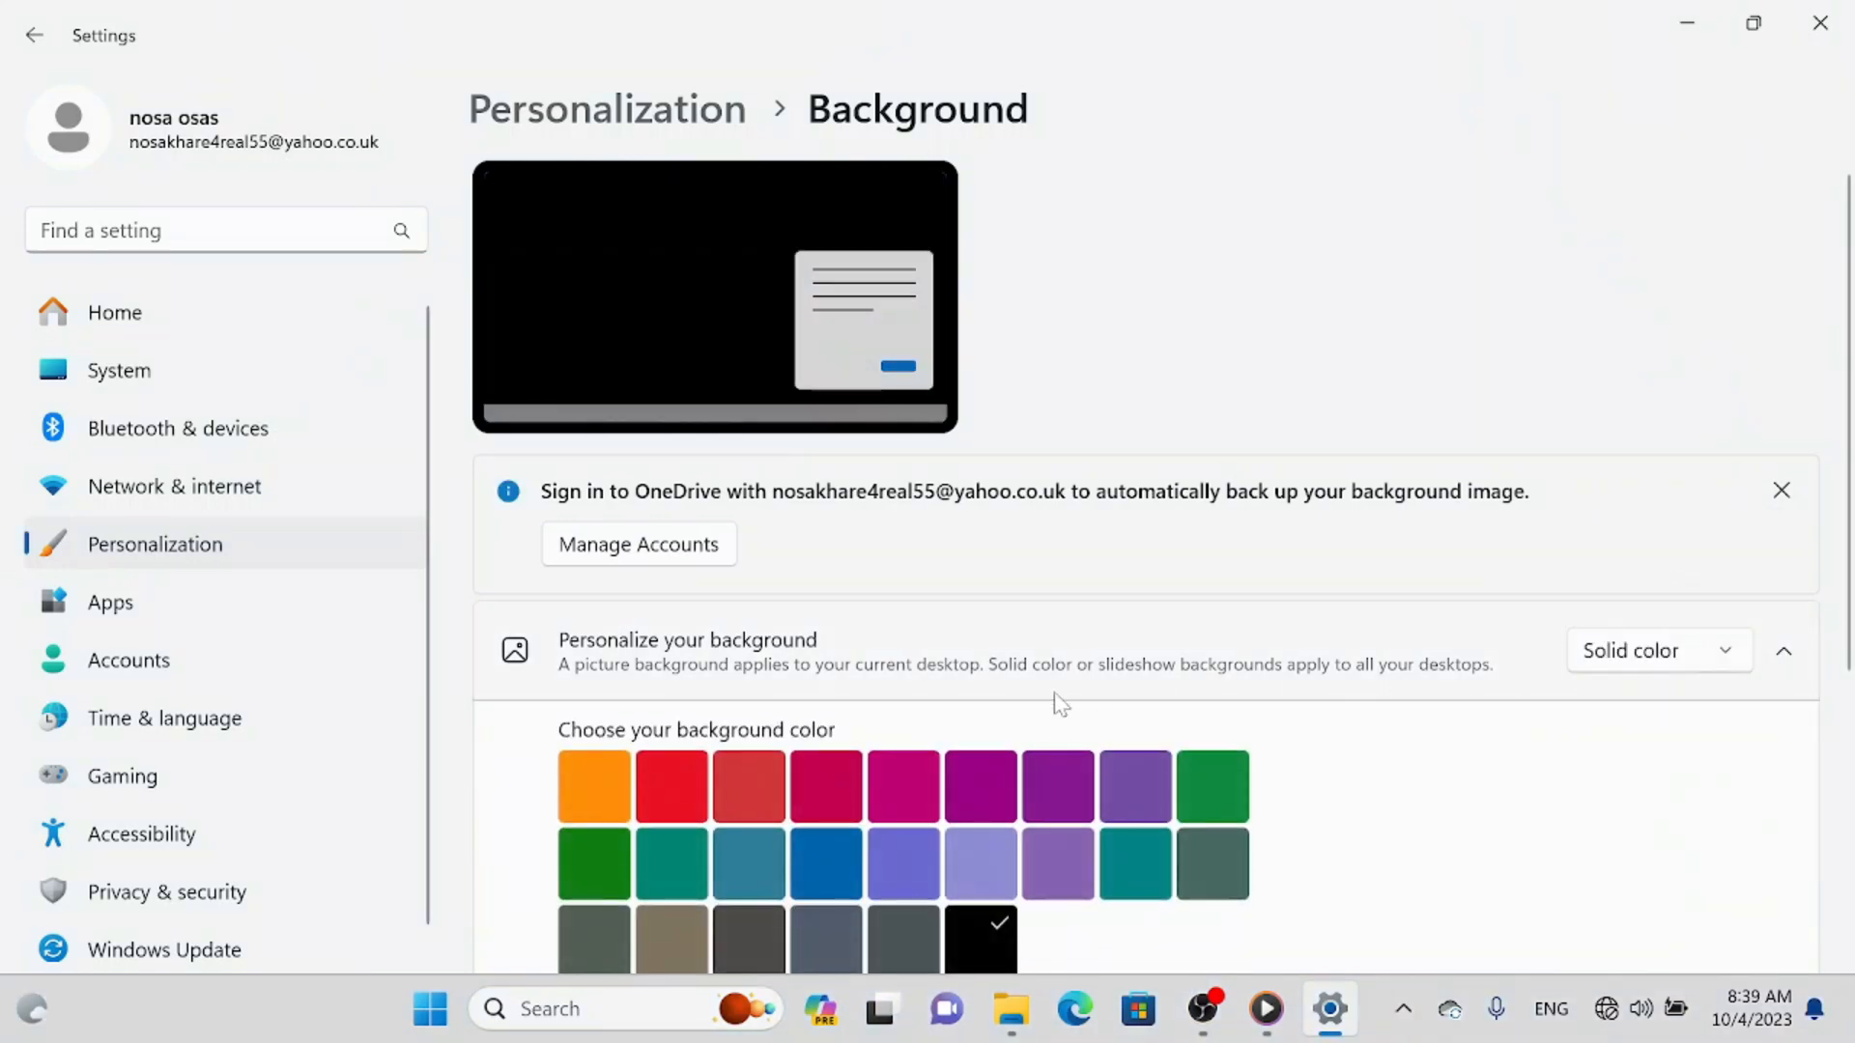
click(665, 785)
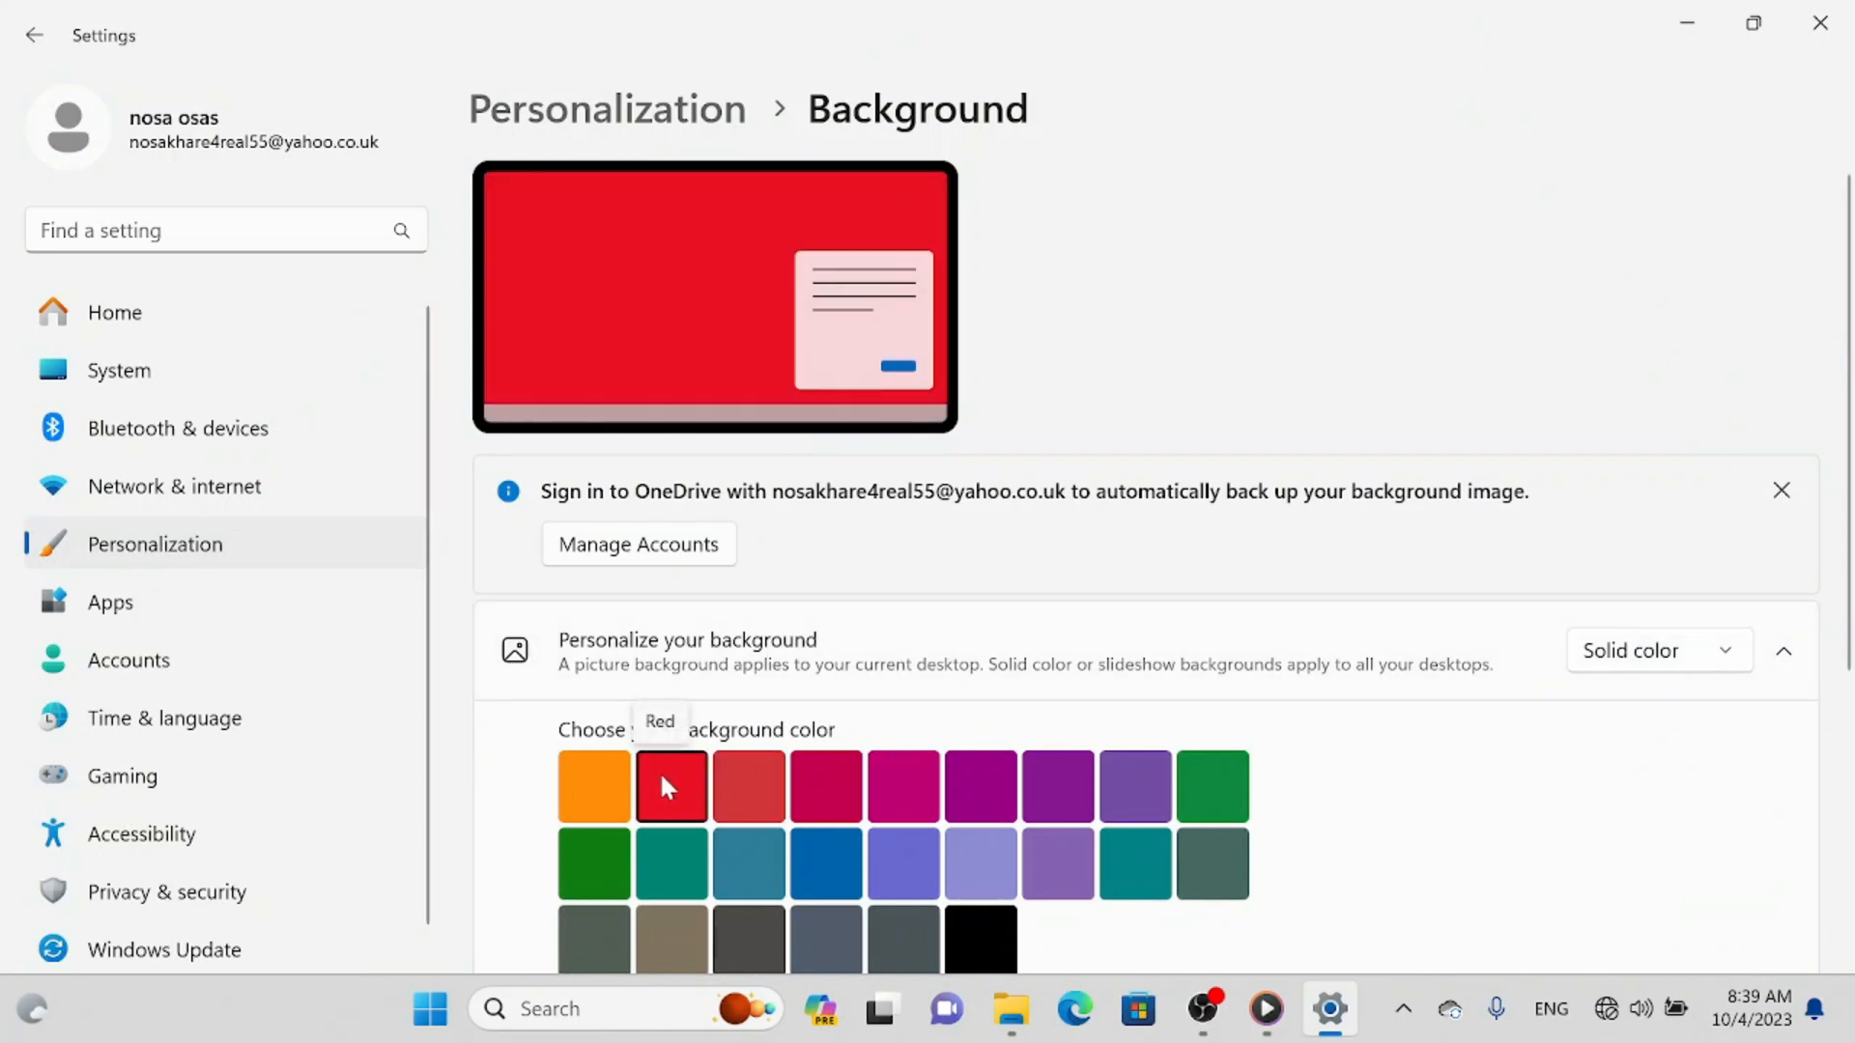
click(883, 775)
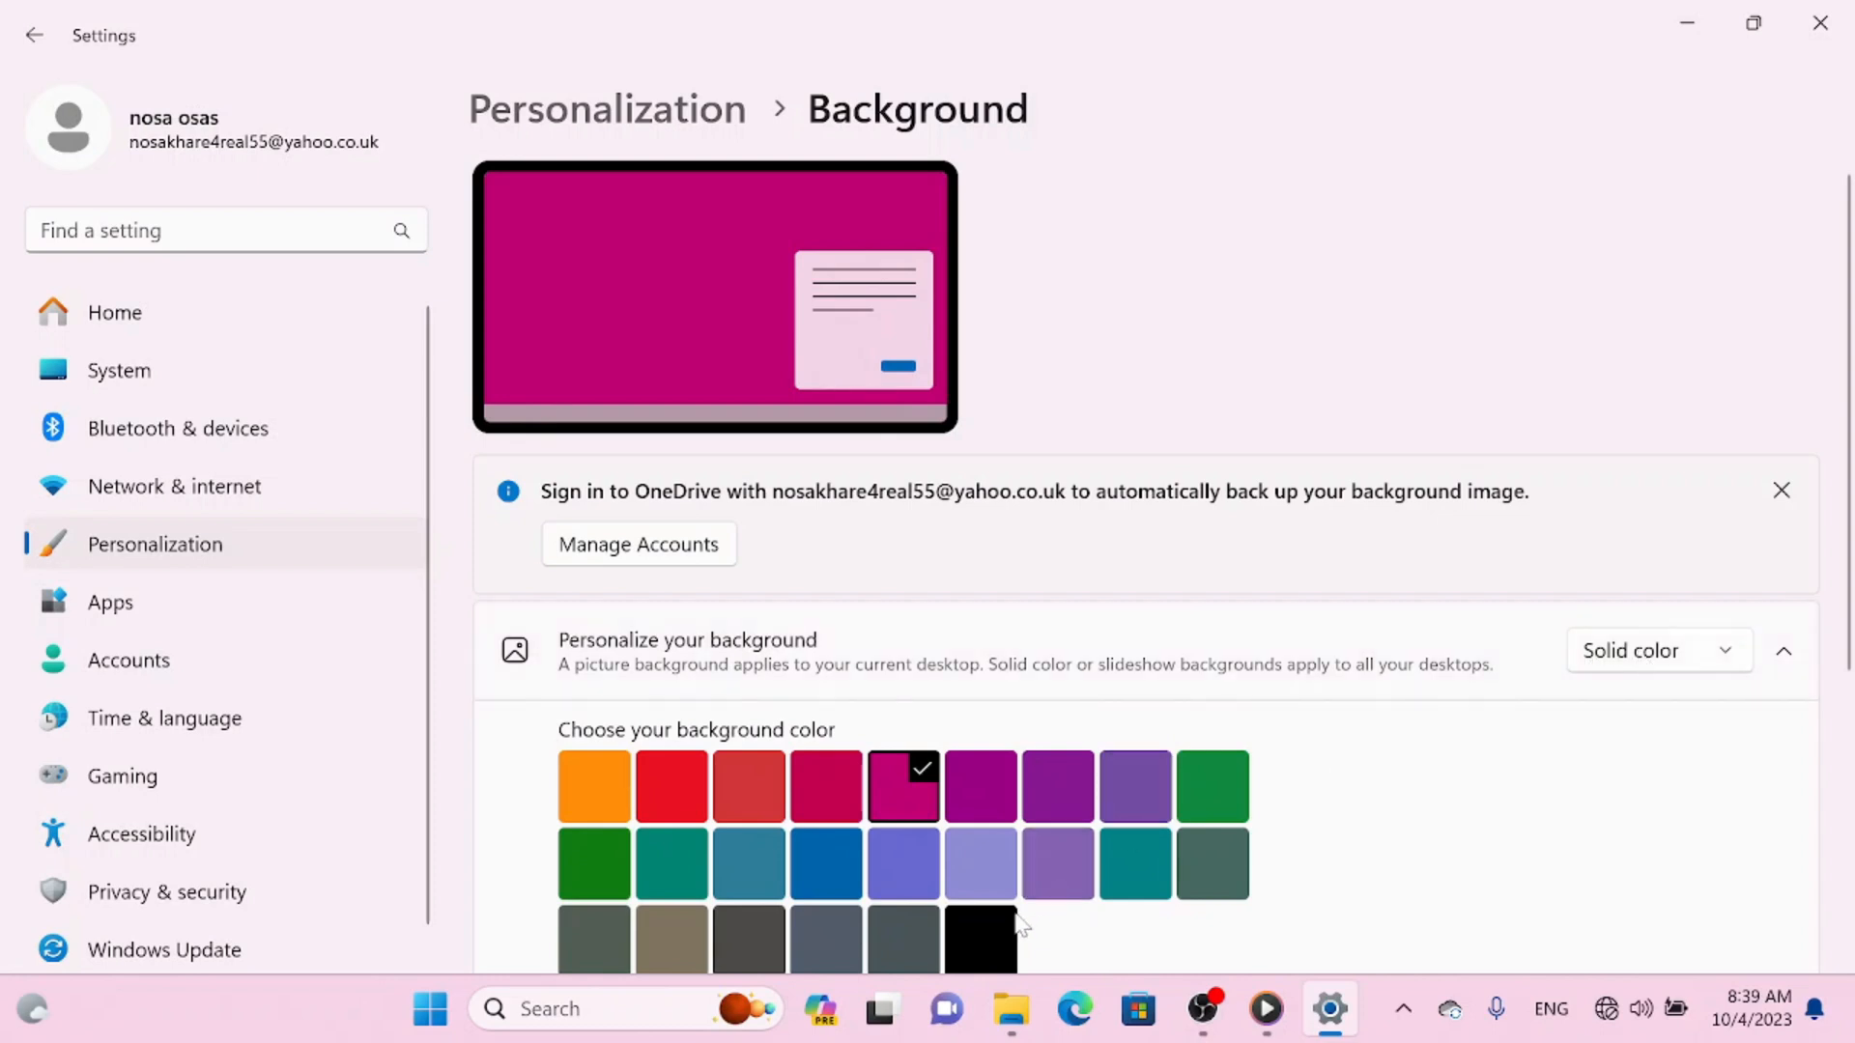
click(987, 923)
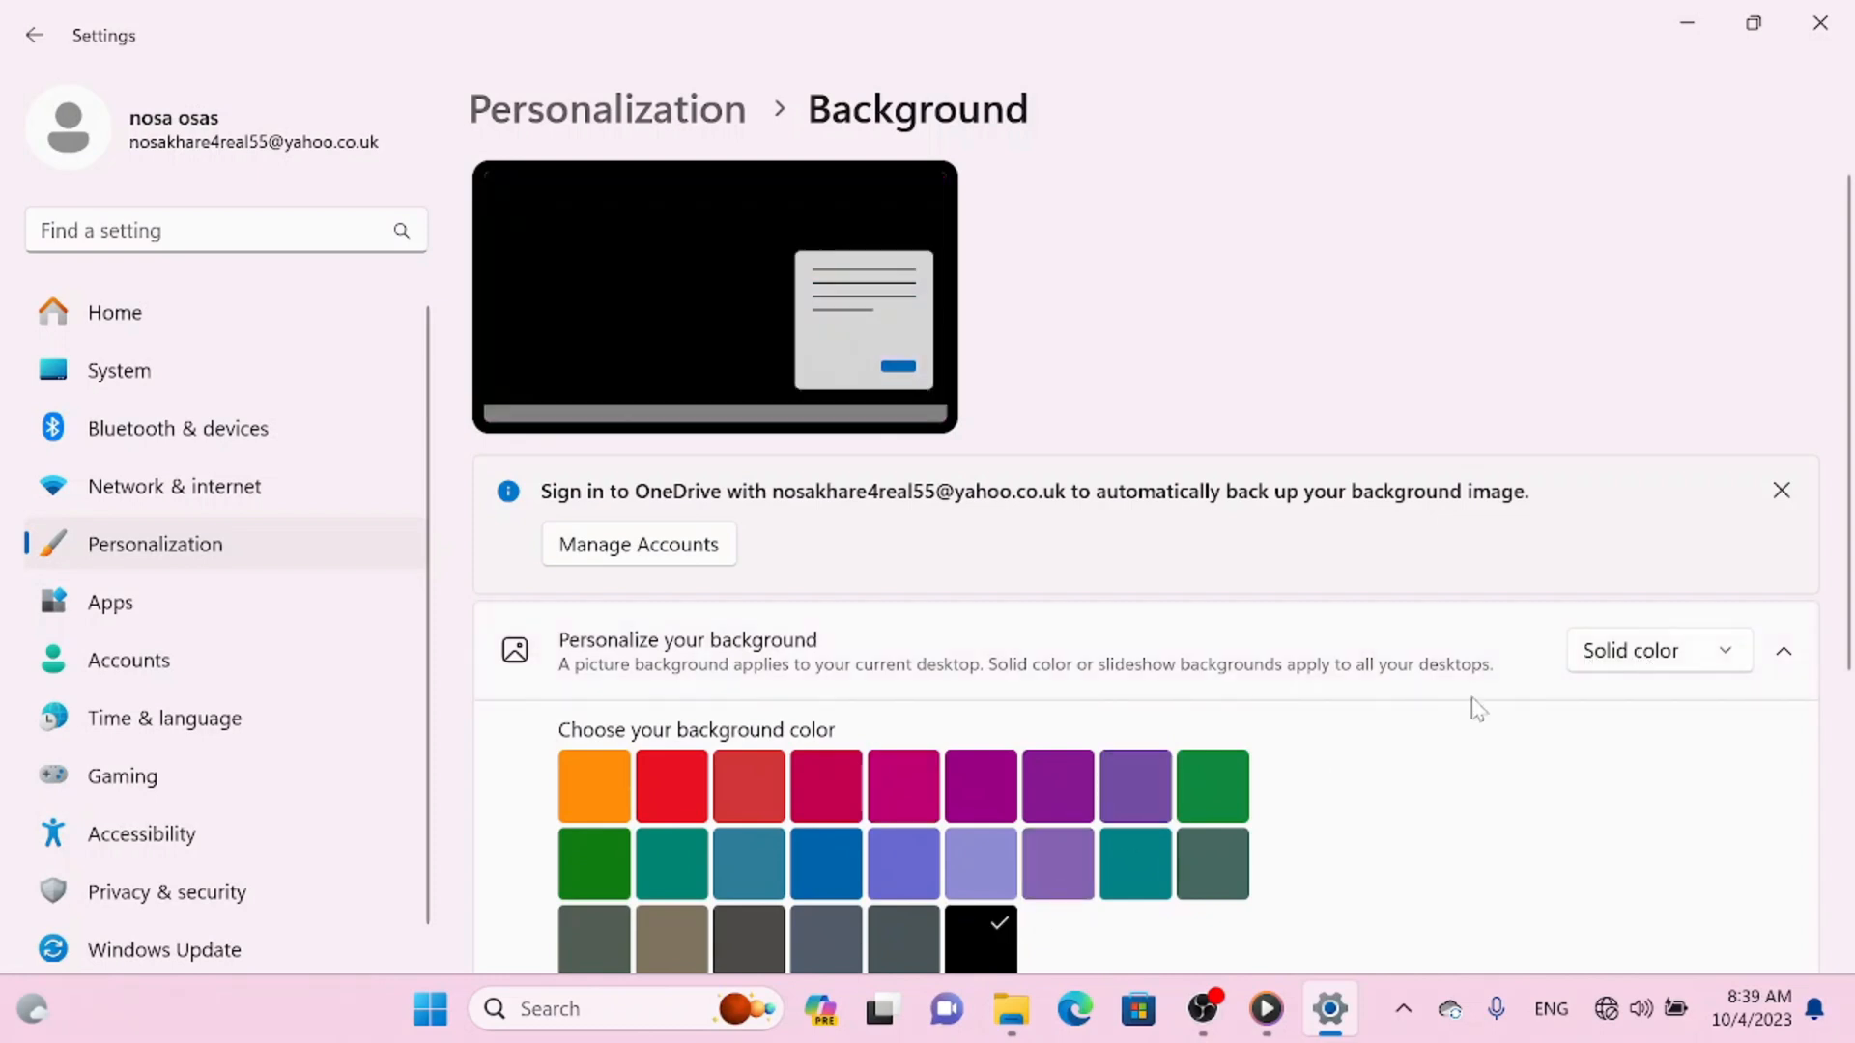
Step: Set the background type to Picture, try the colorful petal image, and choose the light blue Windows bloom image
click(1619, 655)
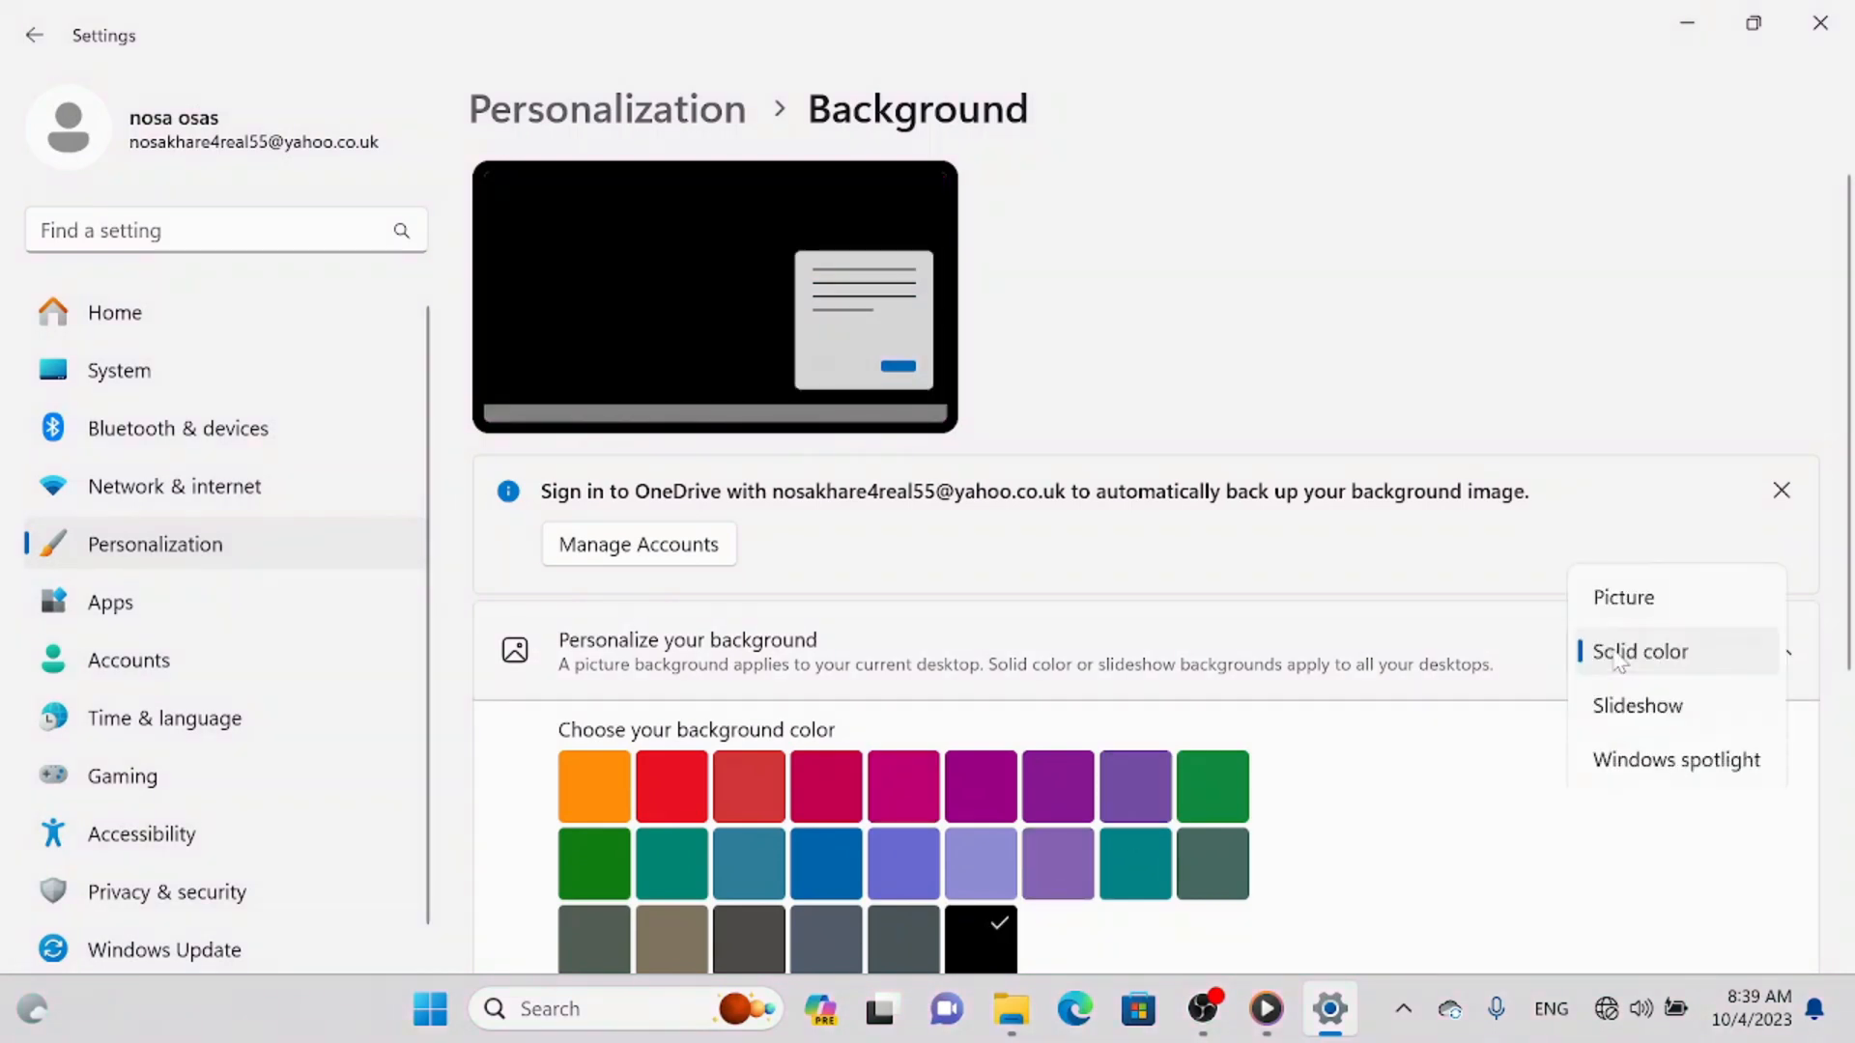
click(1655, 600)
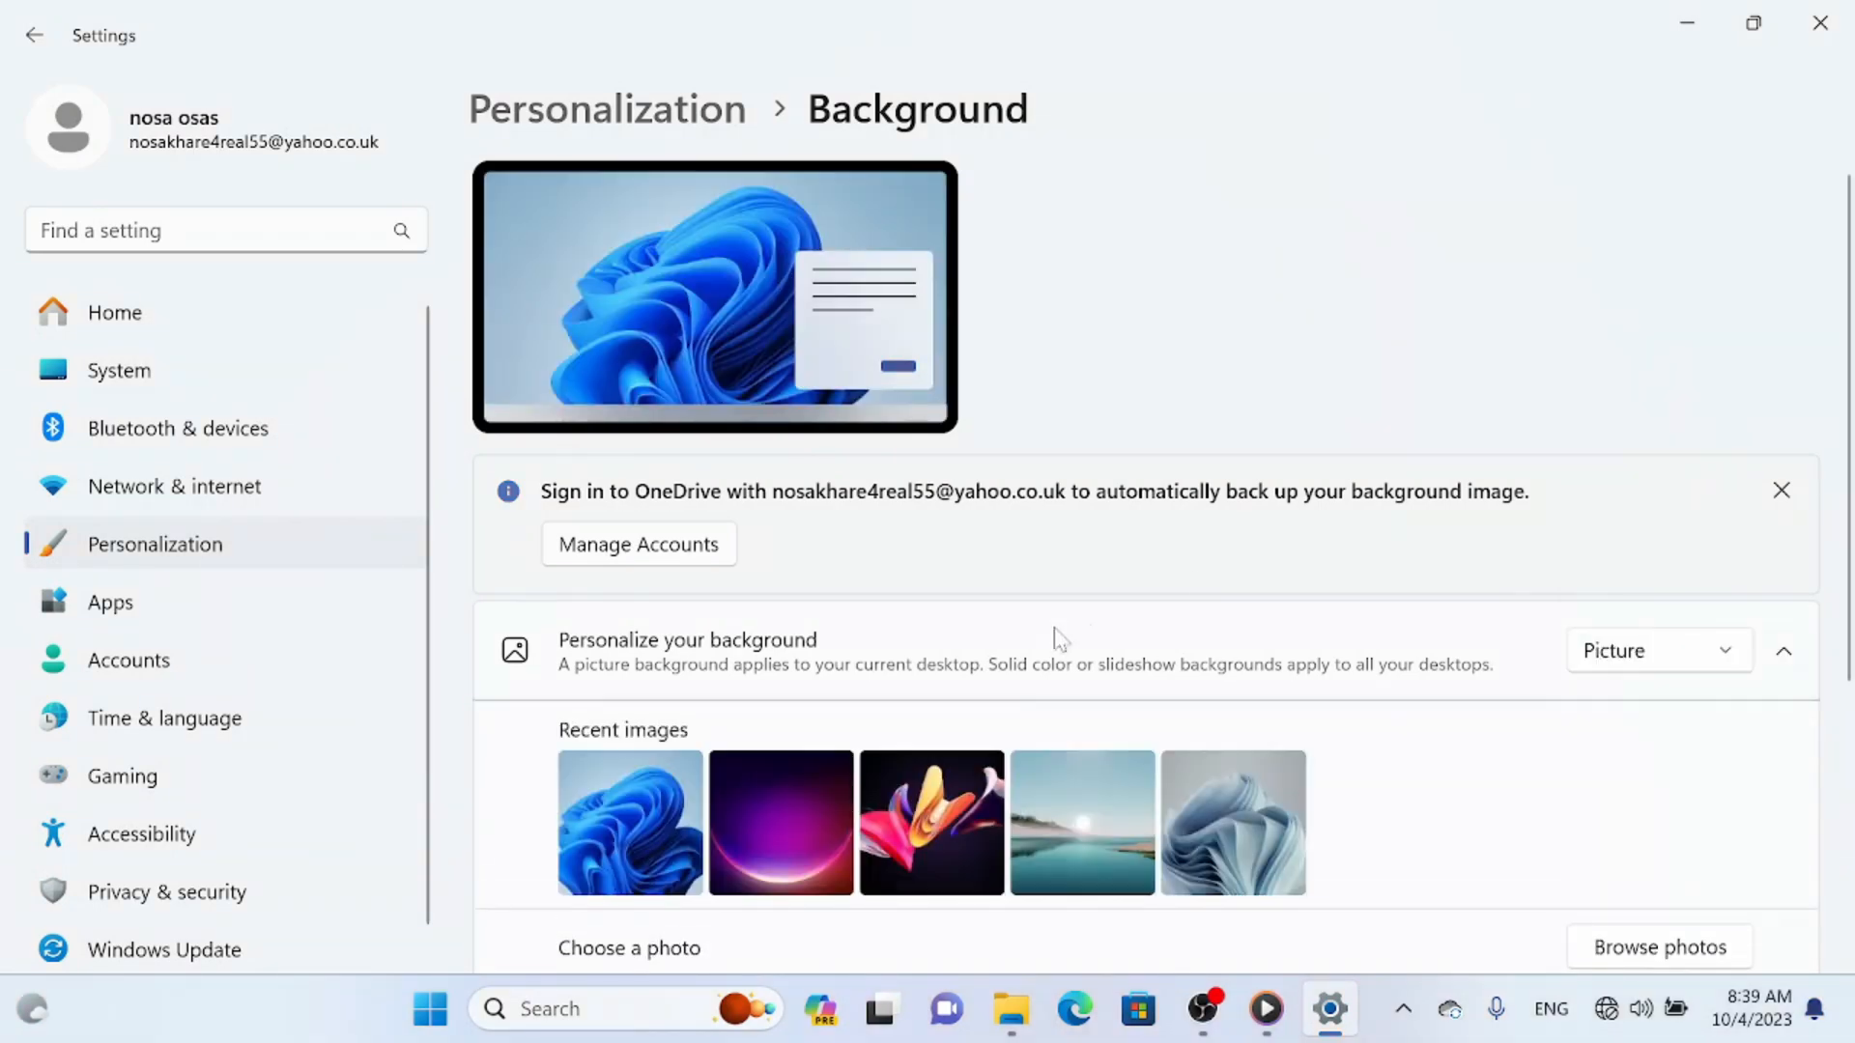
click(911, 795)
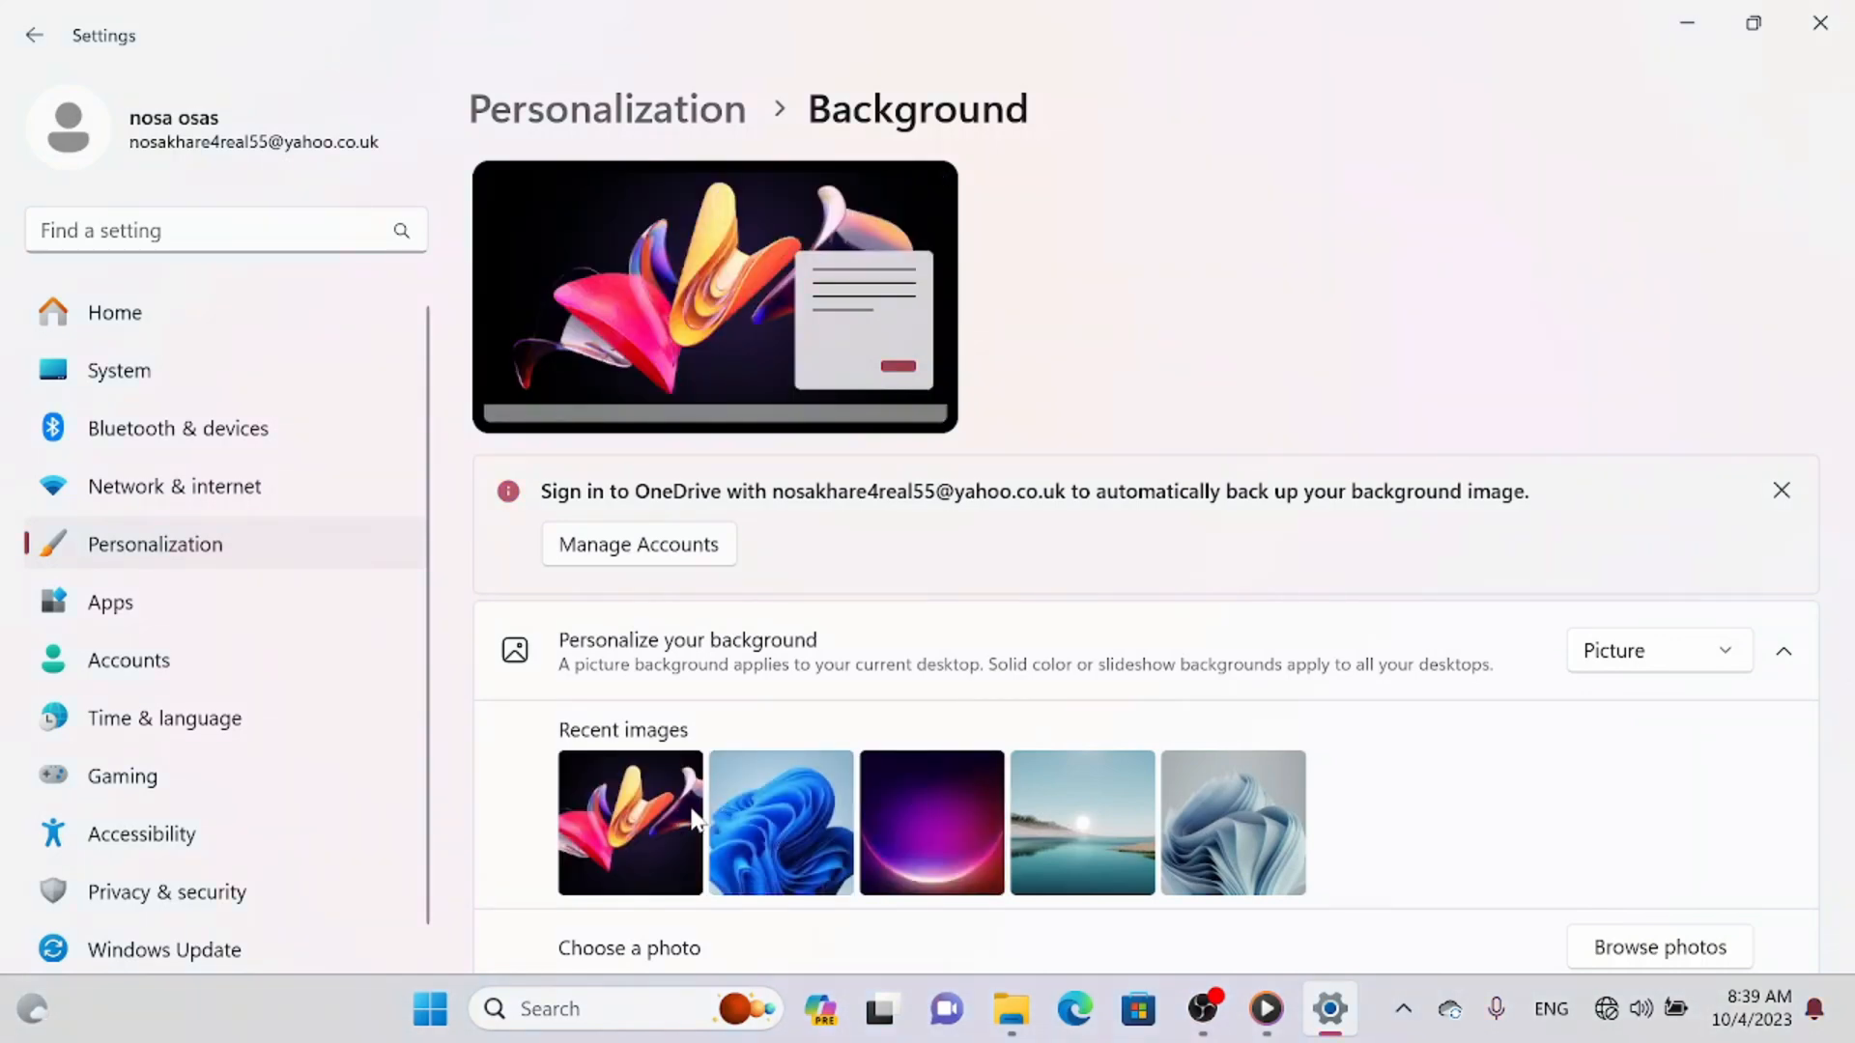
click(764, 802)
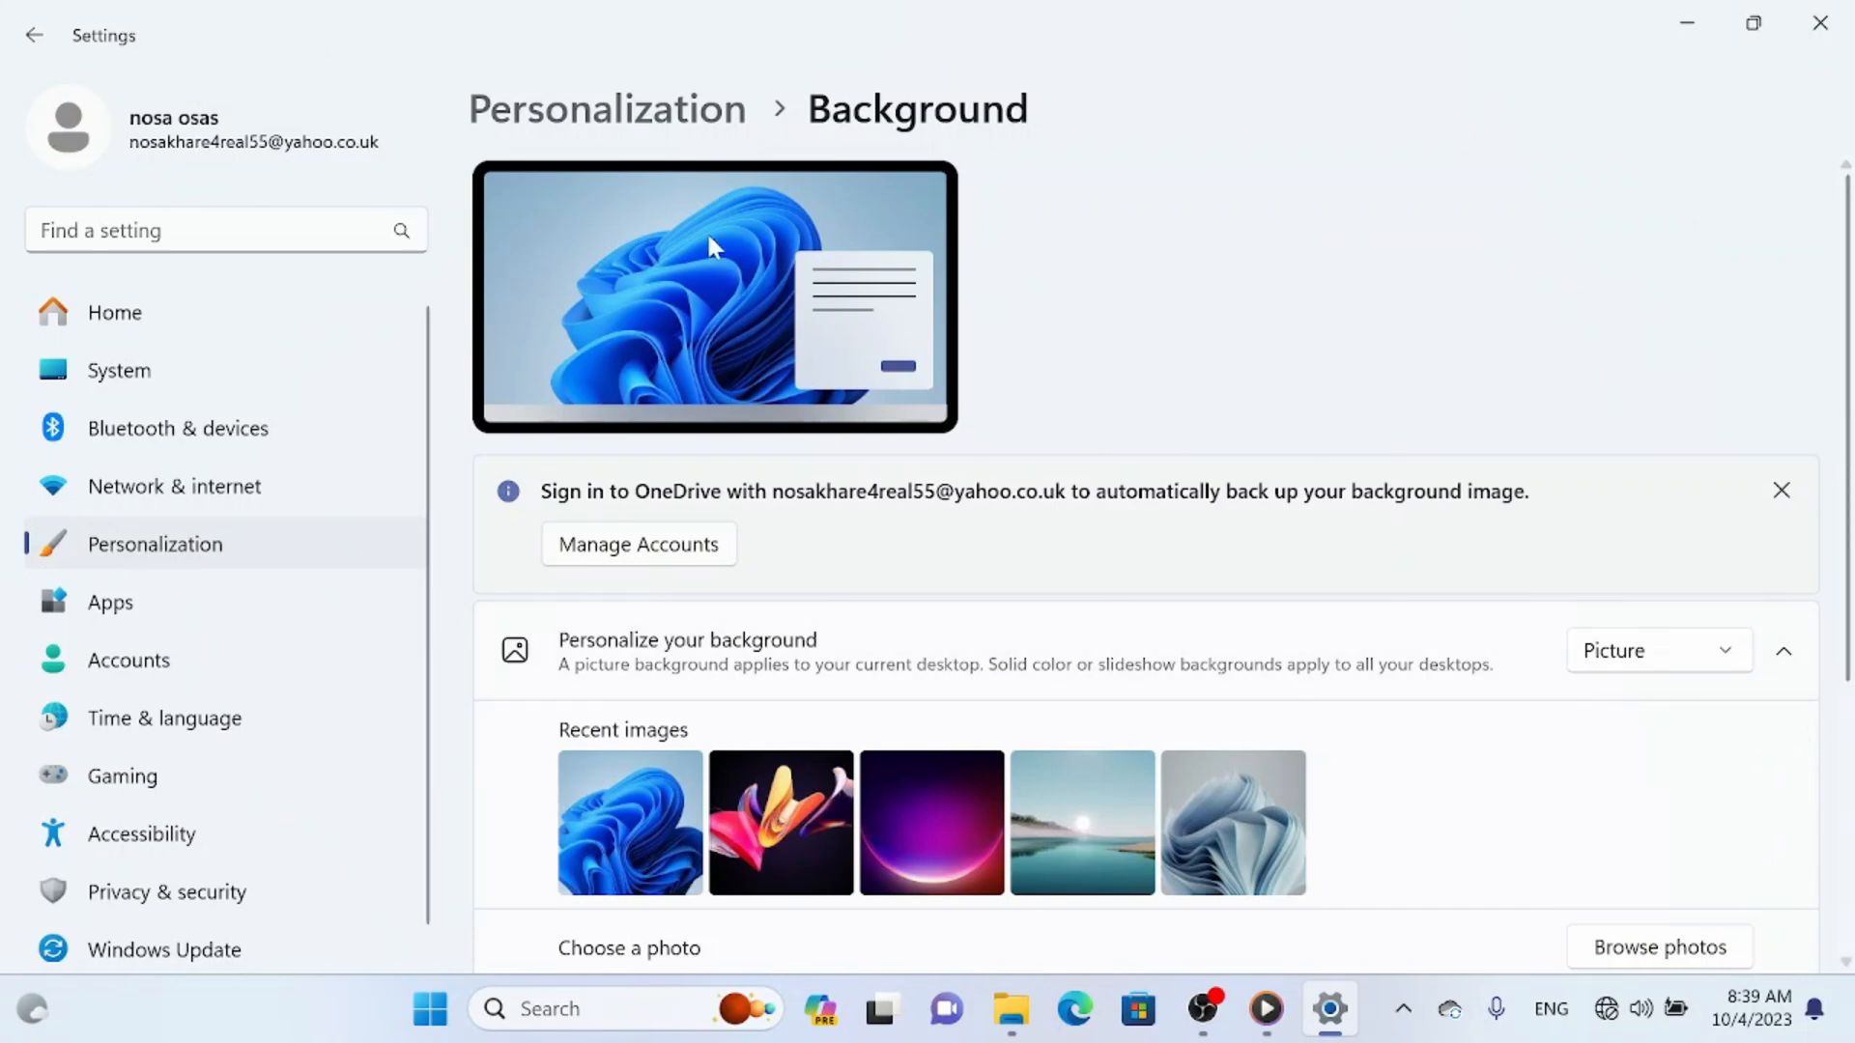
Step: Go to the Colors page of the Personalization settings and choose the accent color mode
click(667, 124)
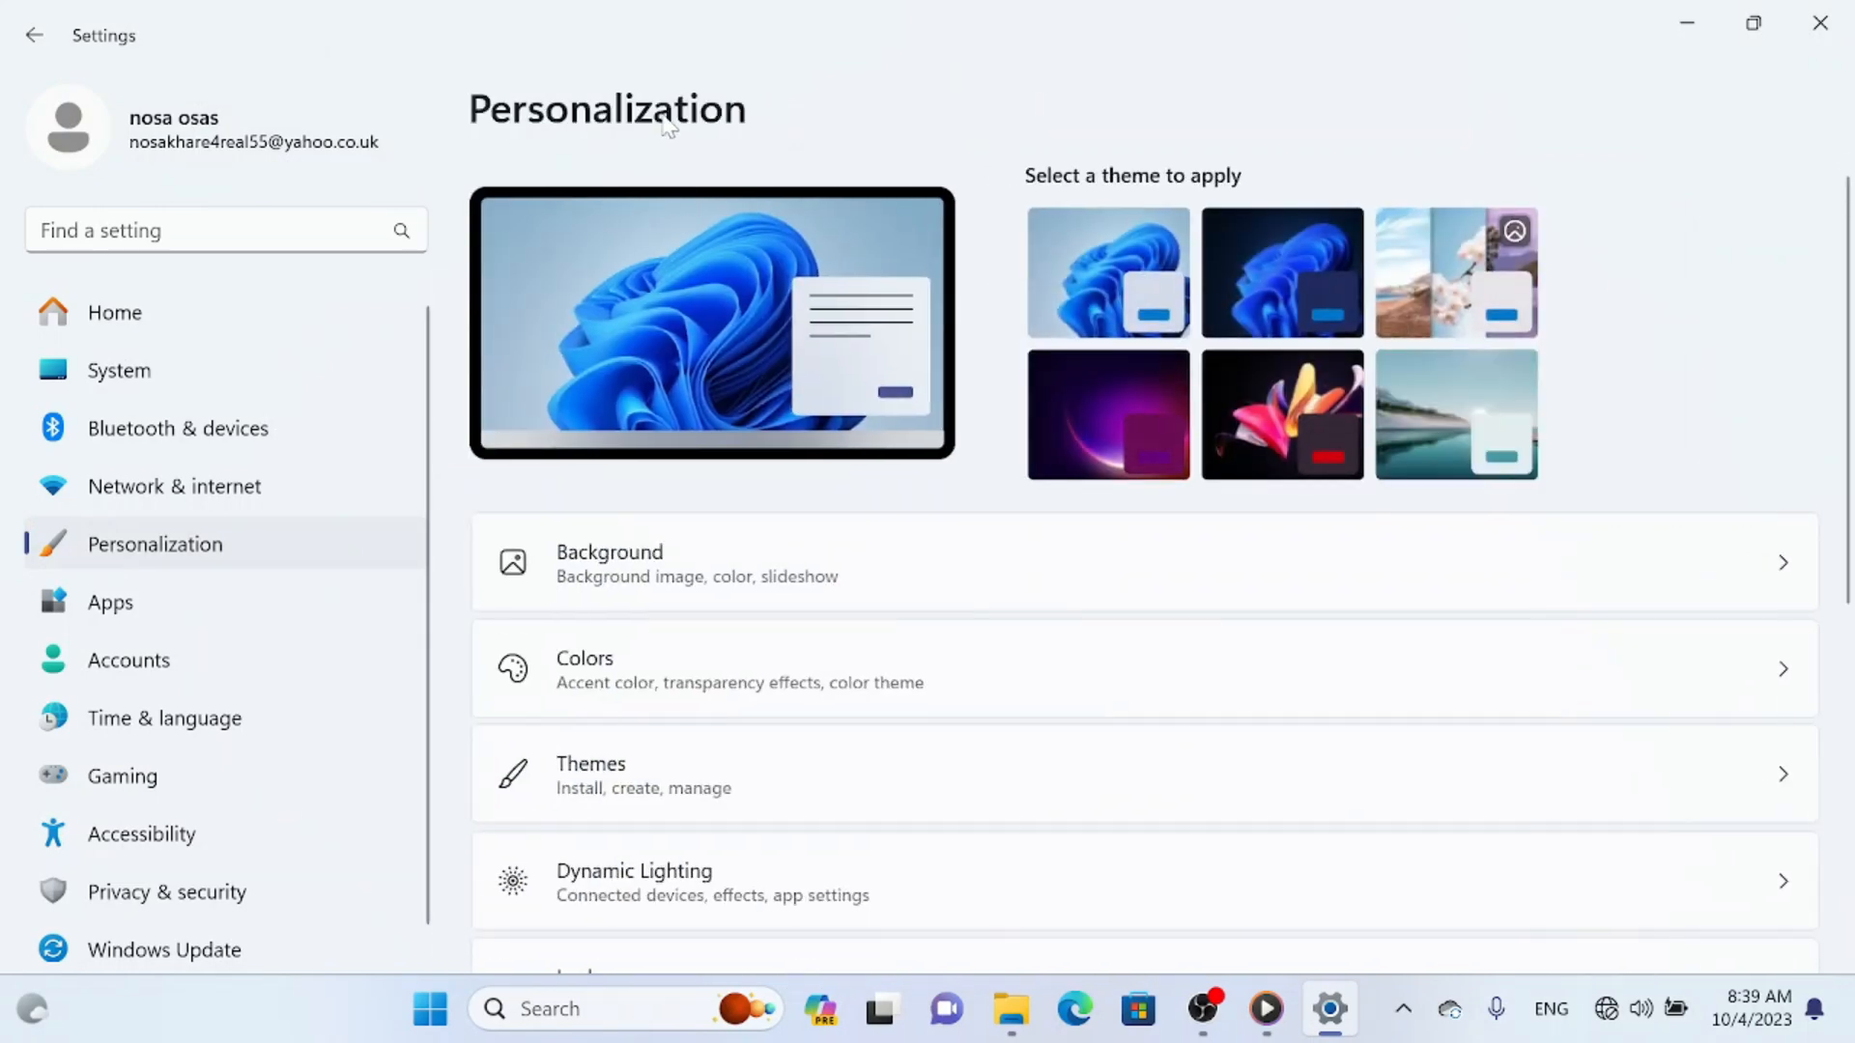
click(671, 654)
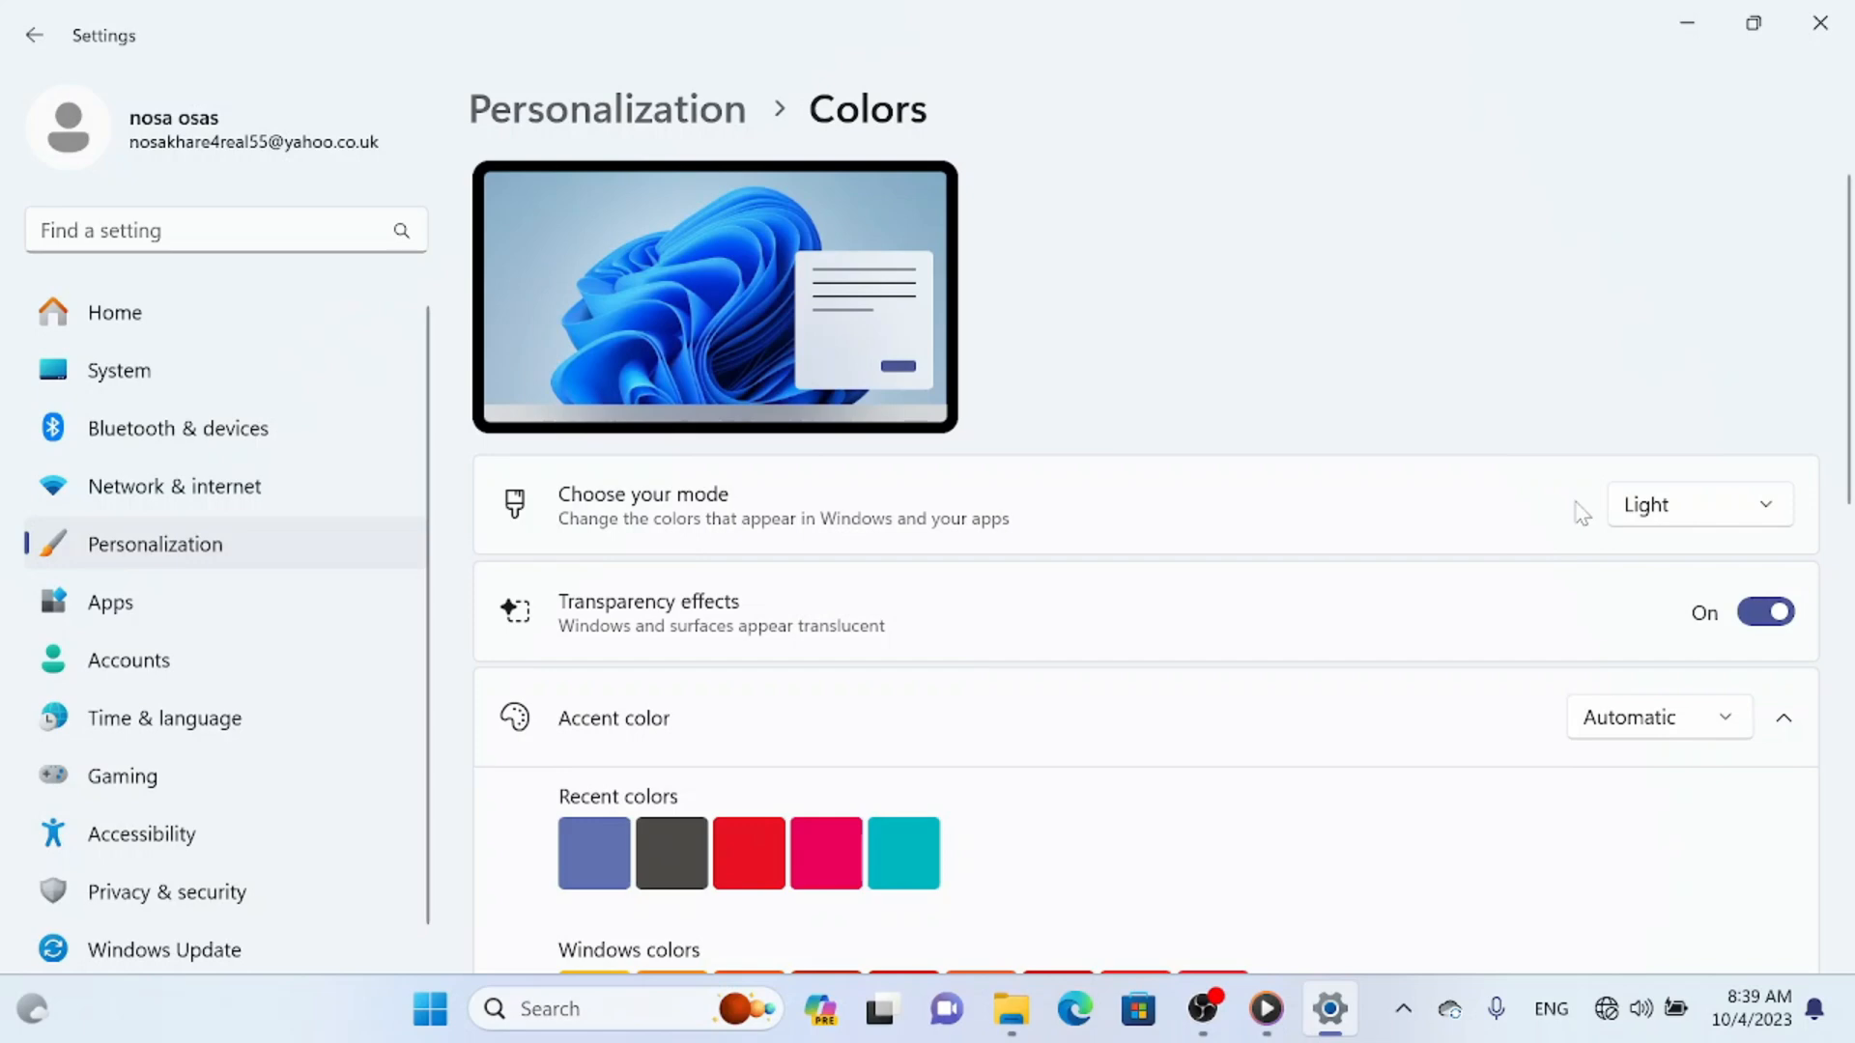
click(1627, 718)
click(1611, 783)
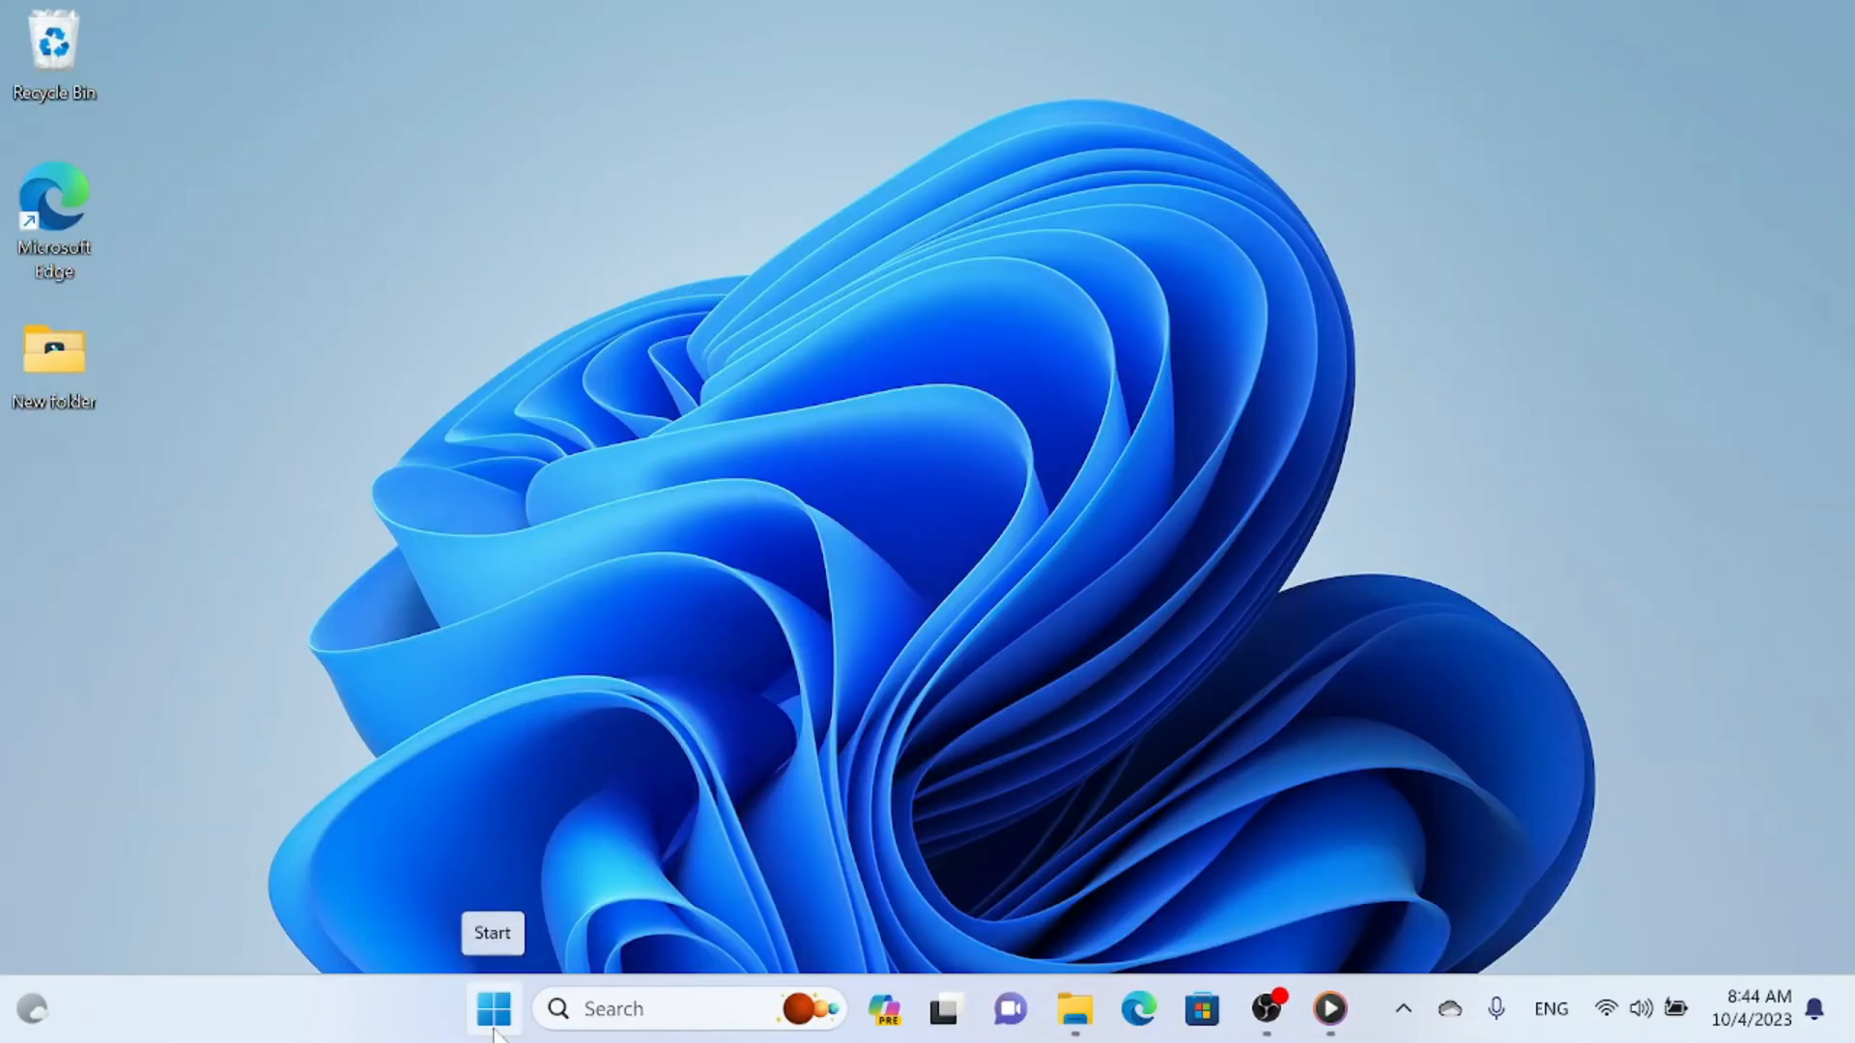
Step: Reopen Settings and turn off Animation effects in the Visual effects options of Accessibility
click(494, 1025)
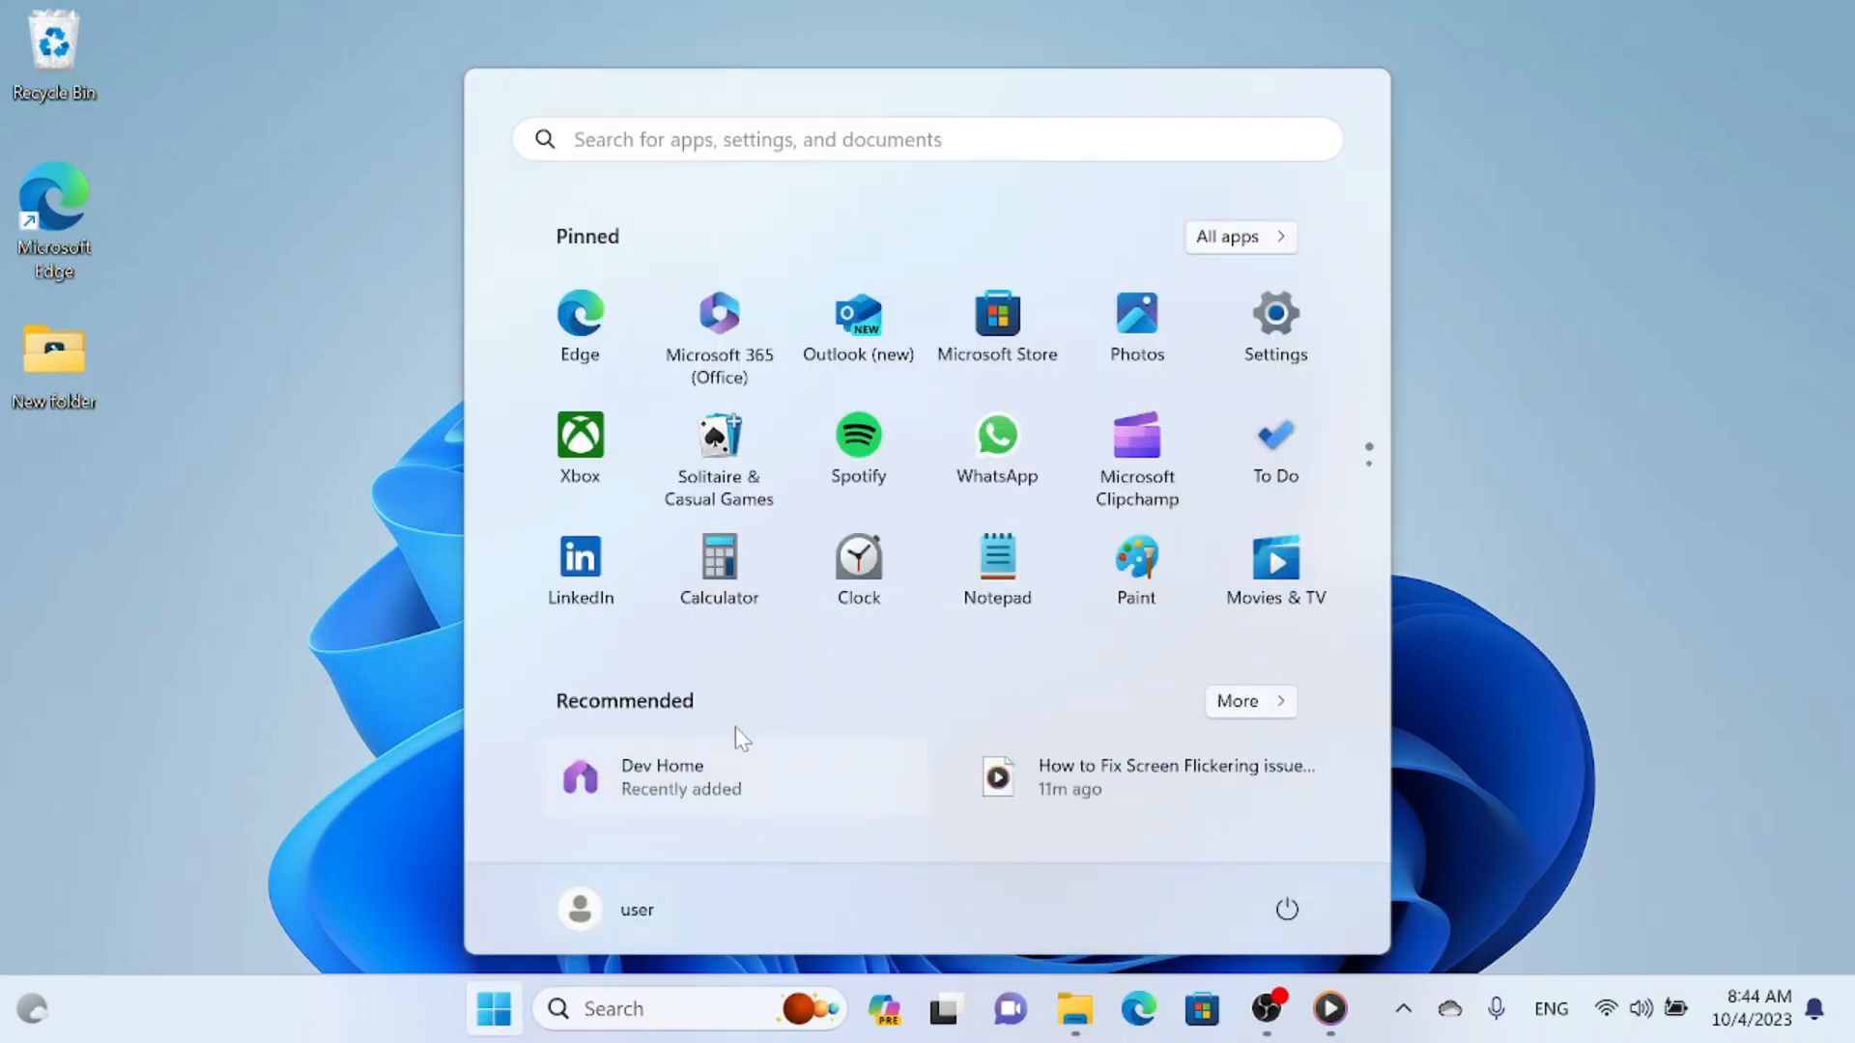
click(1266, 334)
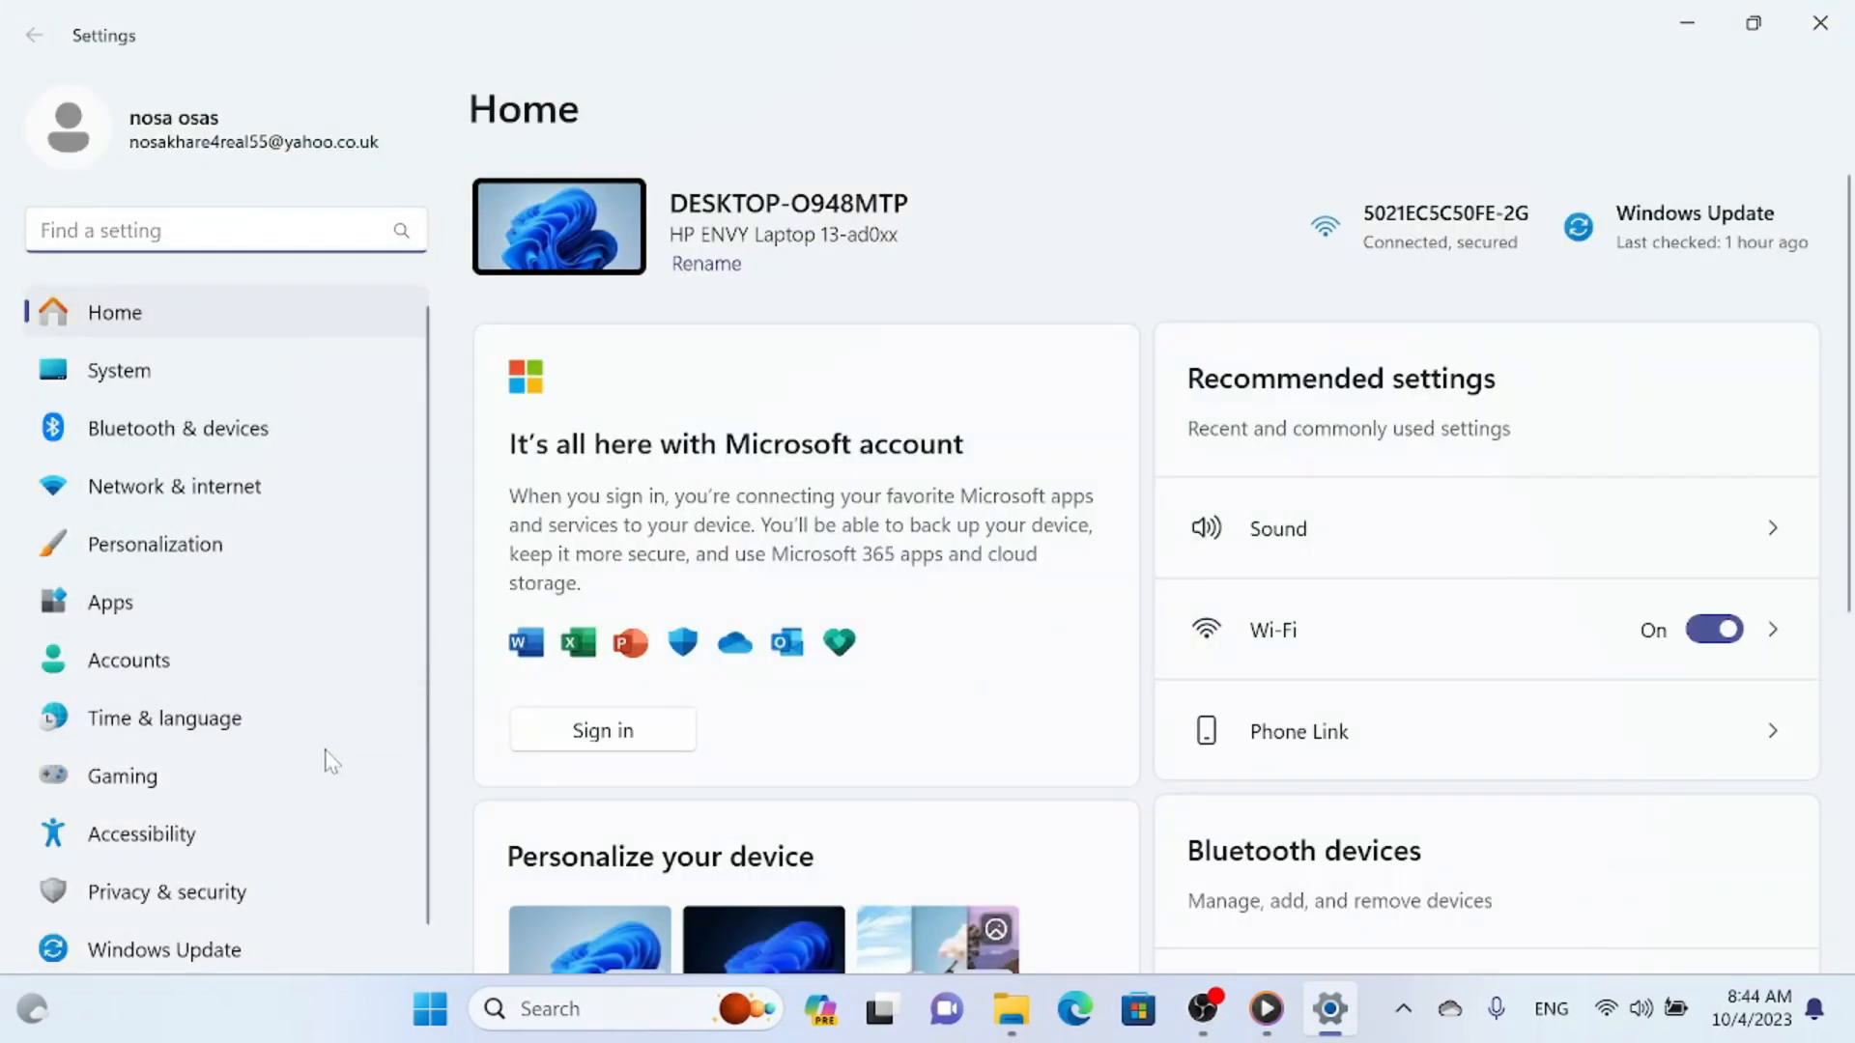
click(224, 838)
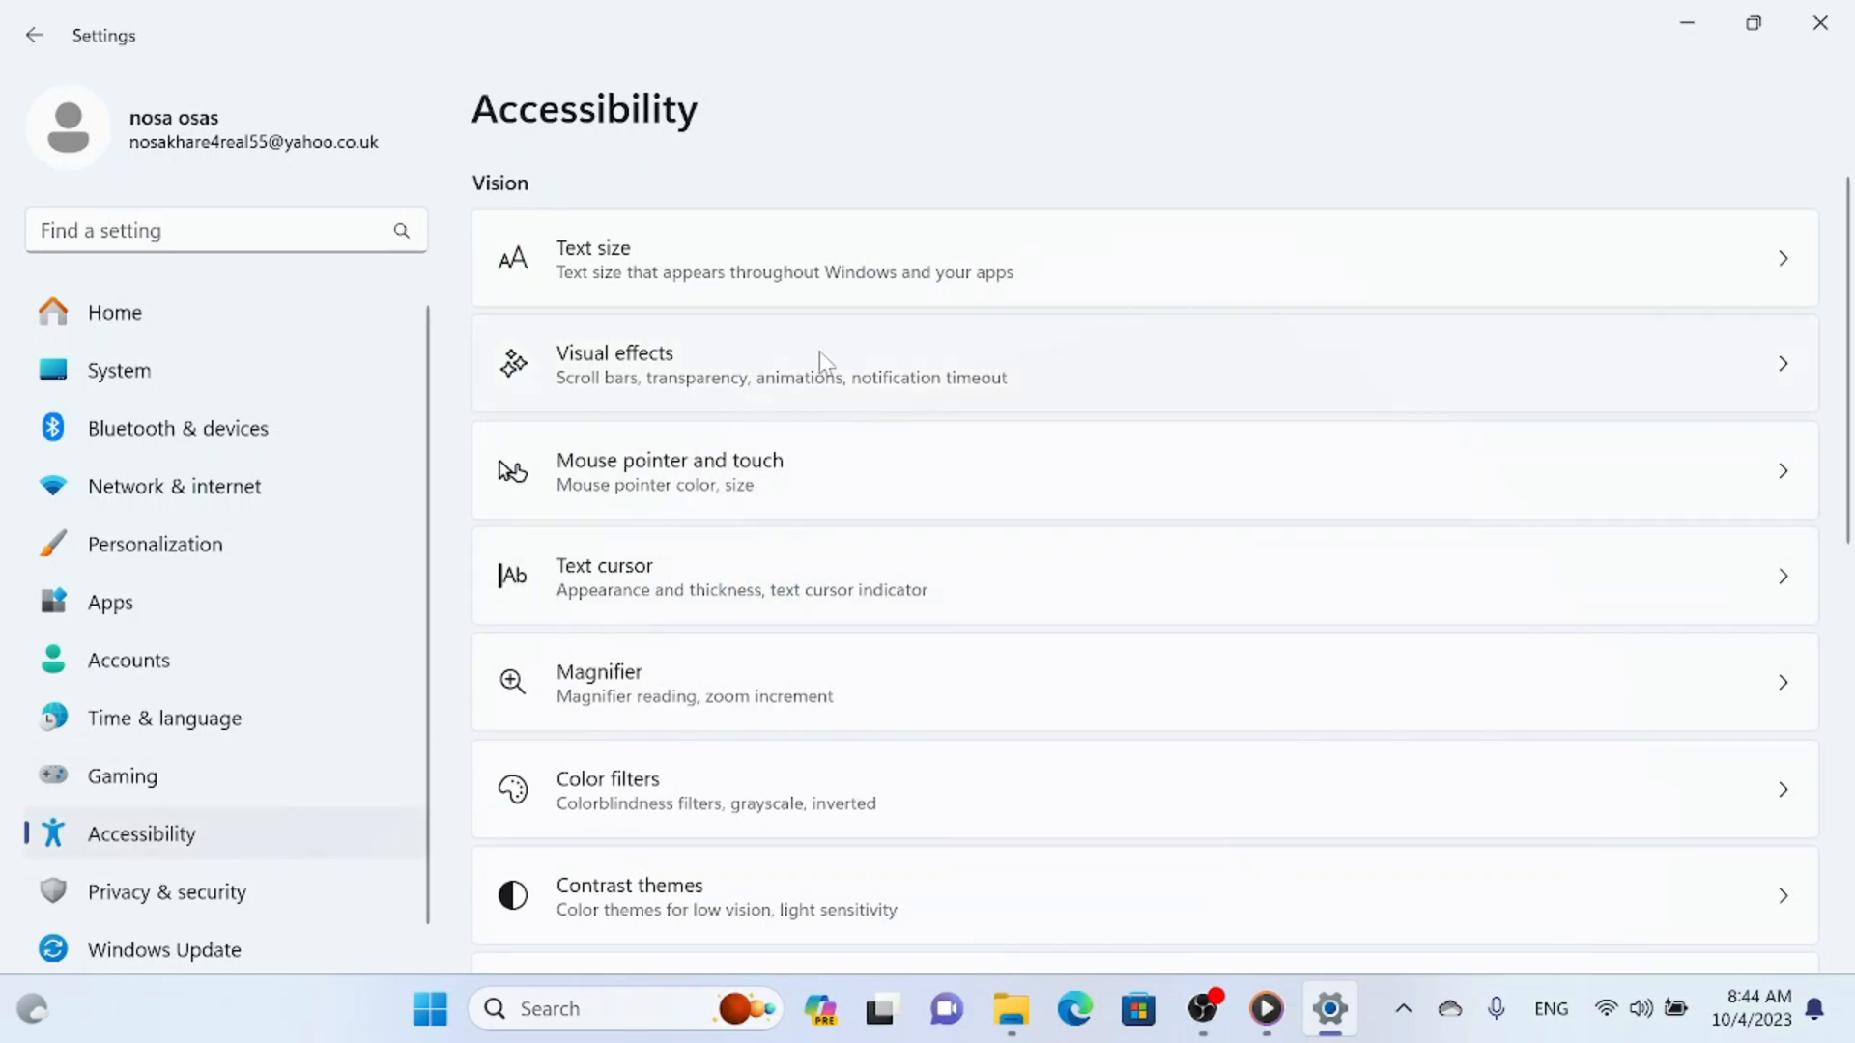
click(853, 383)
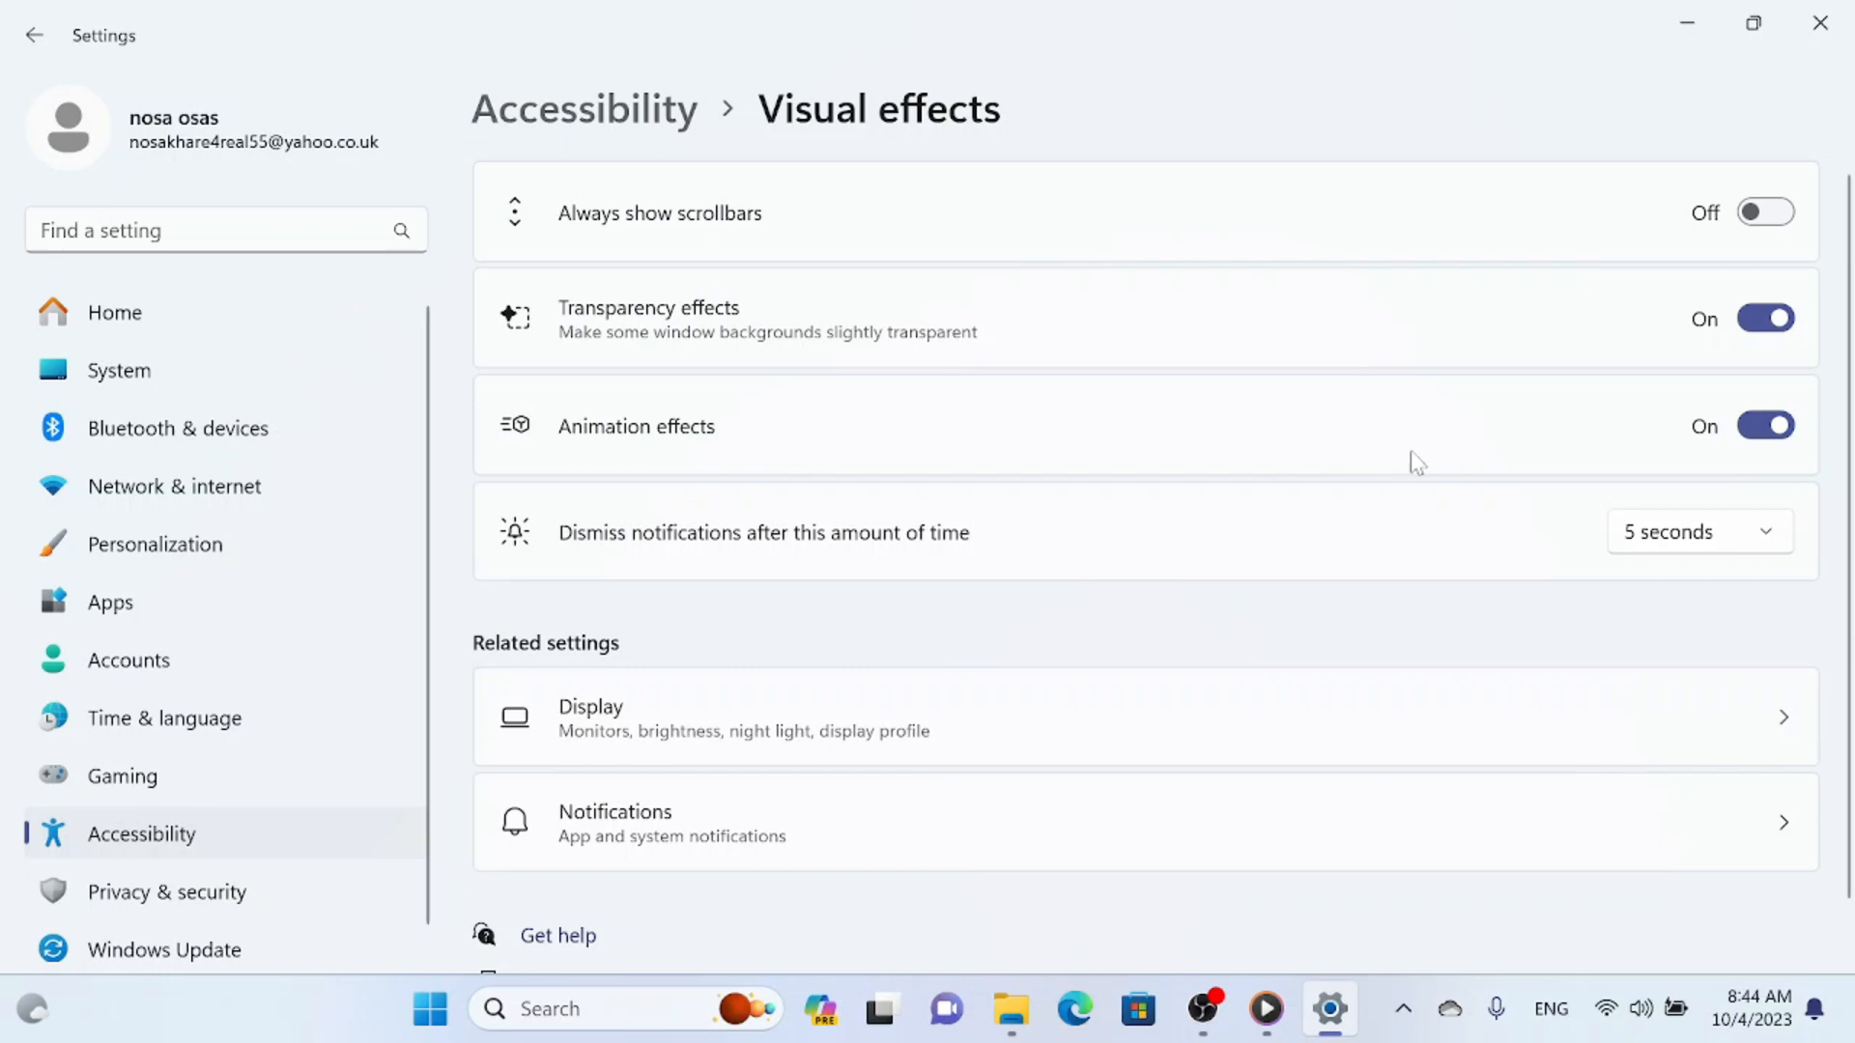
click(1754, 445)
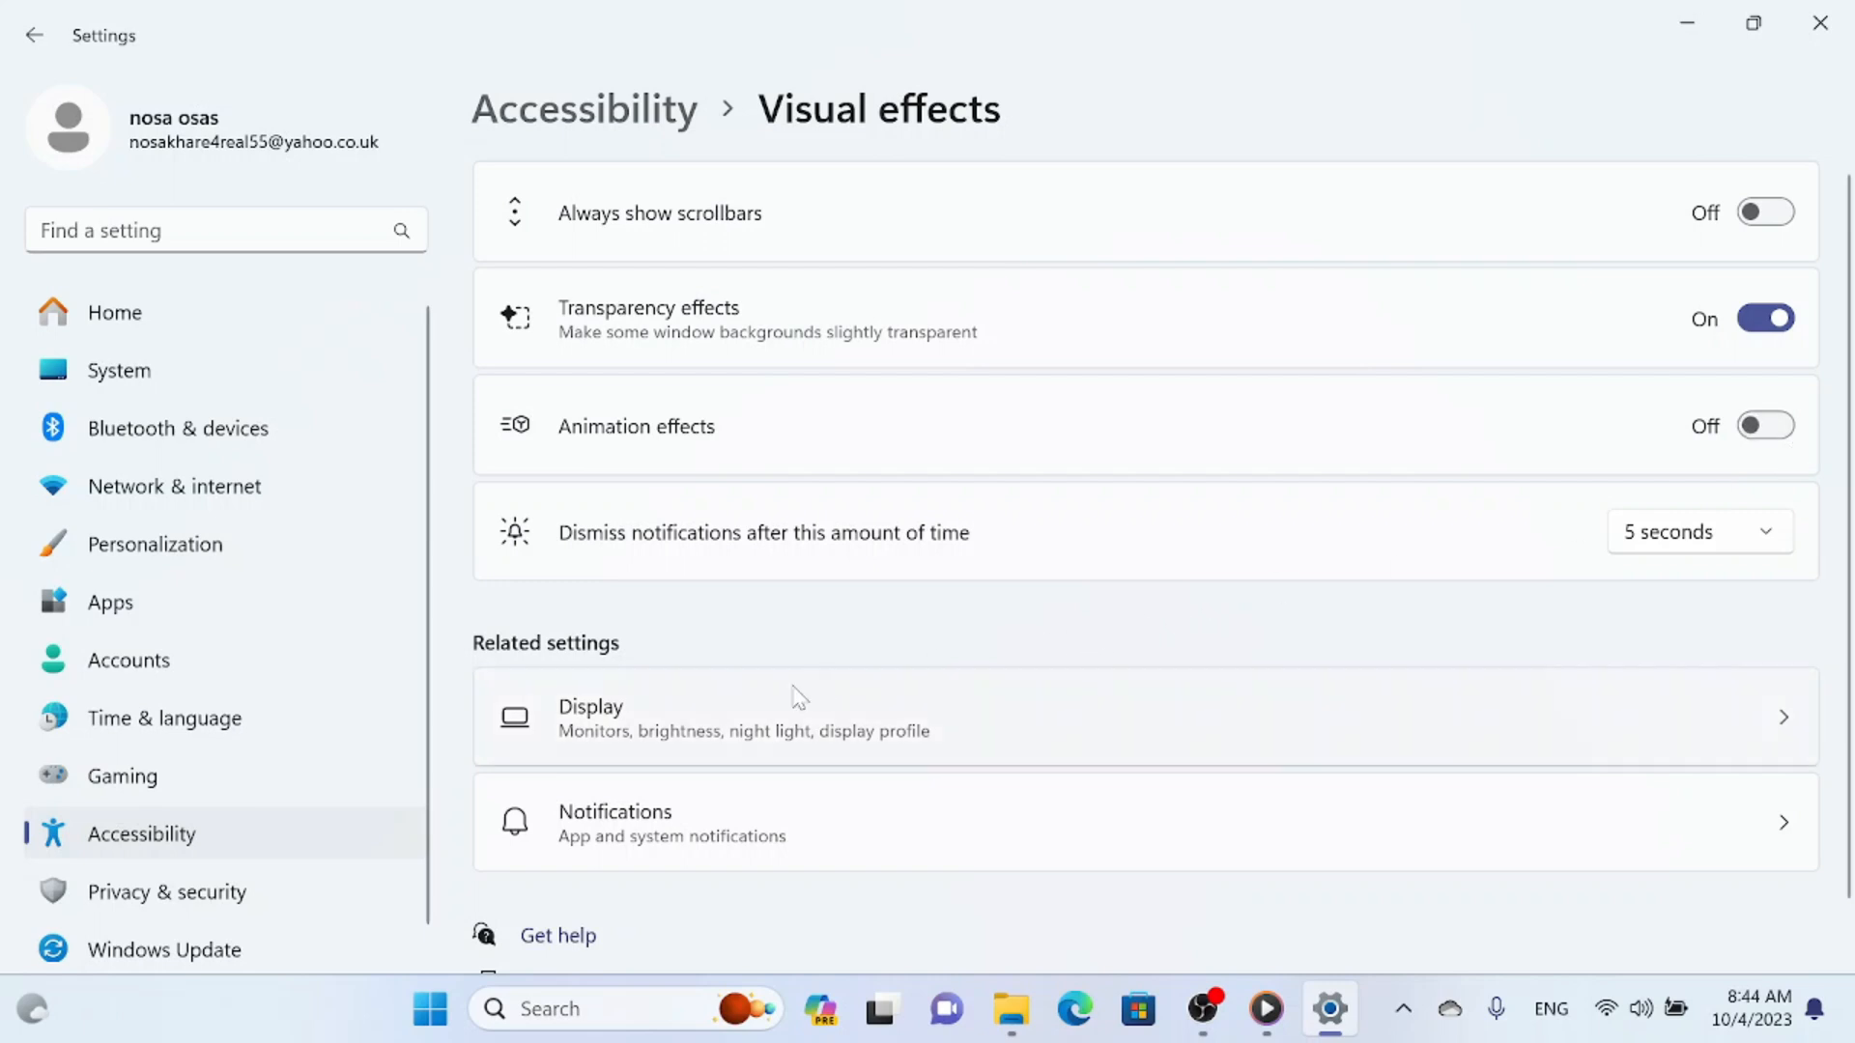
right_click(435, 1019)
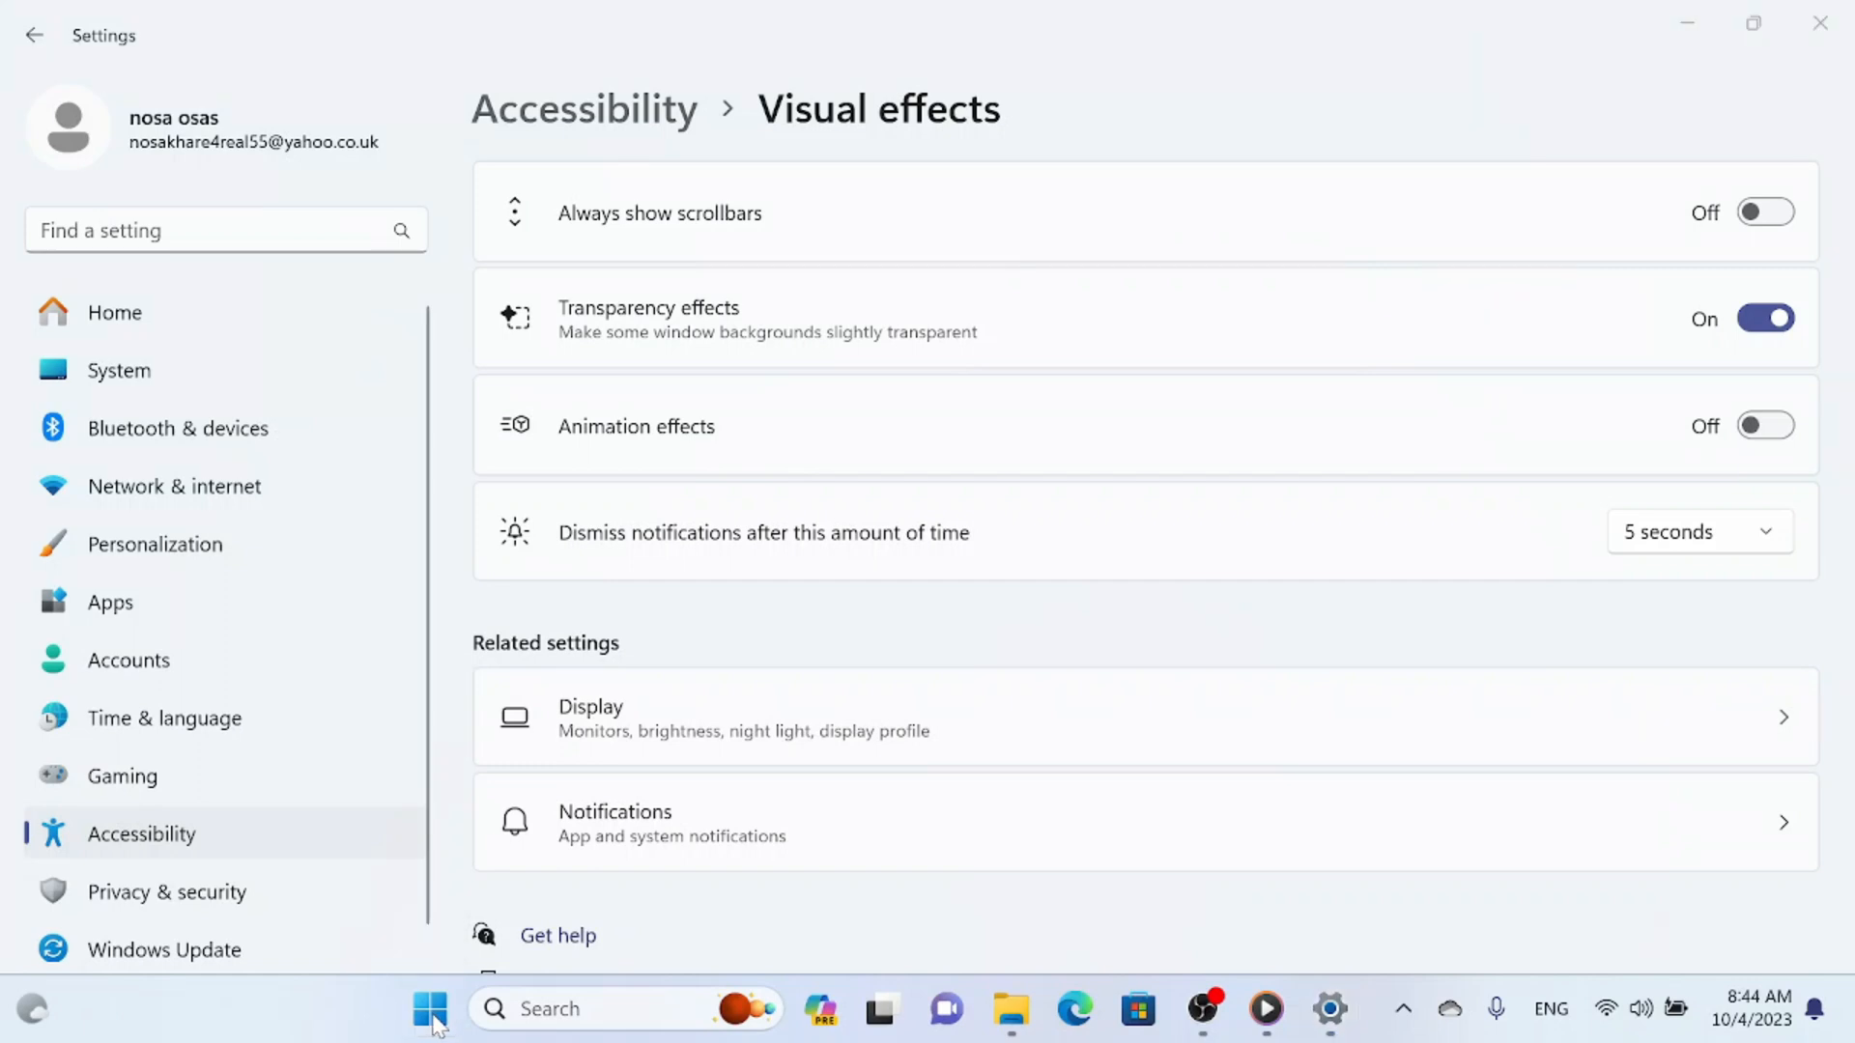
mouse_move(517, 881)
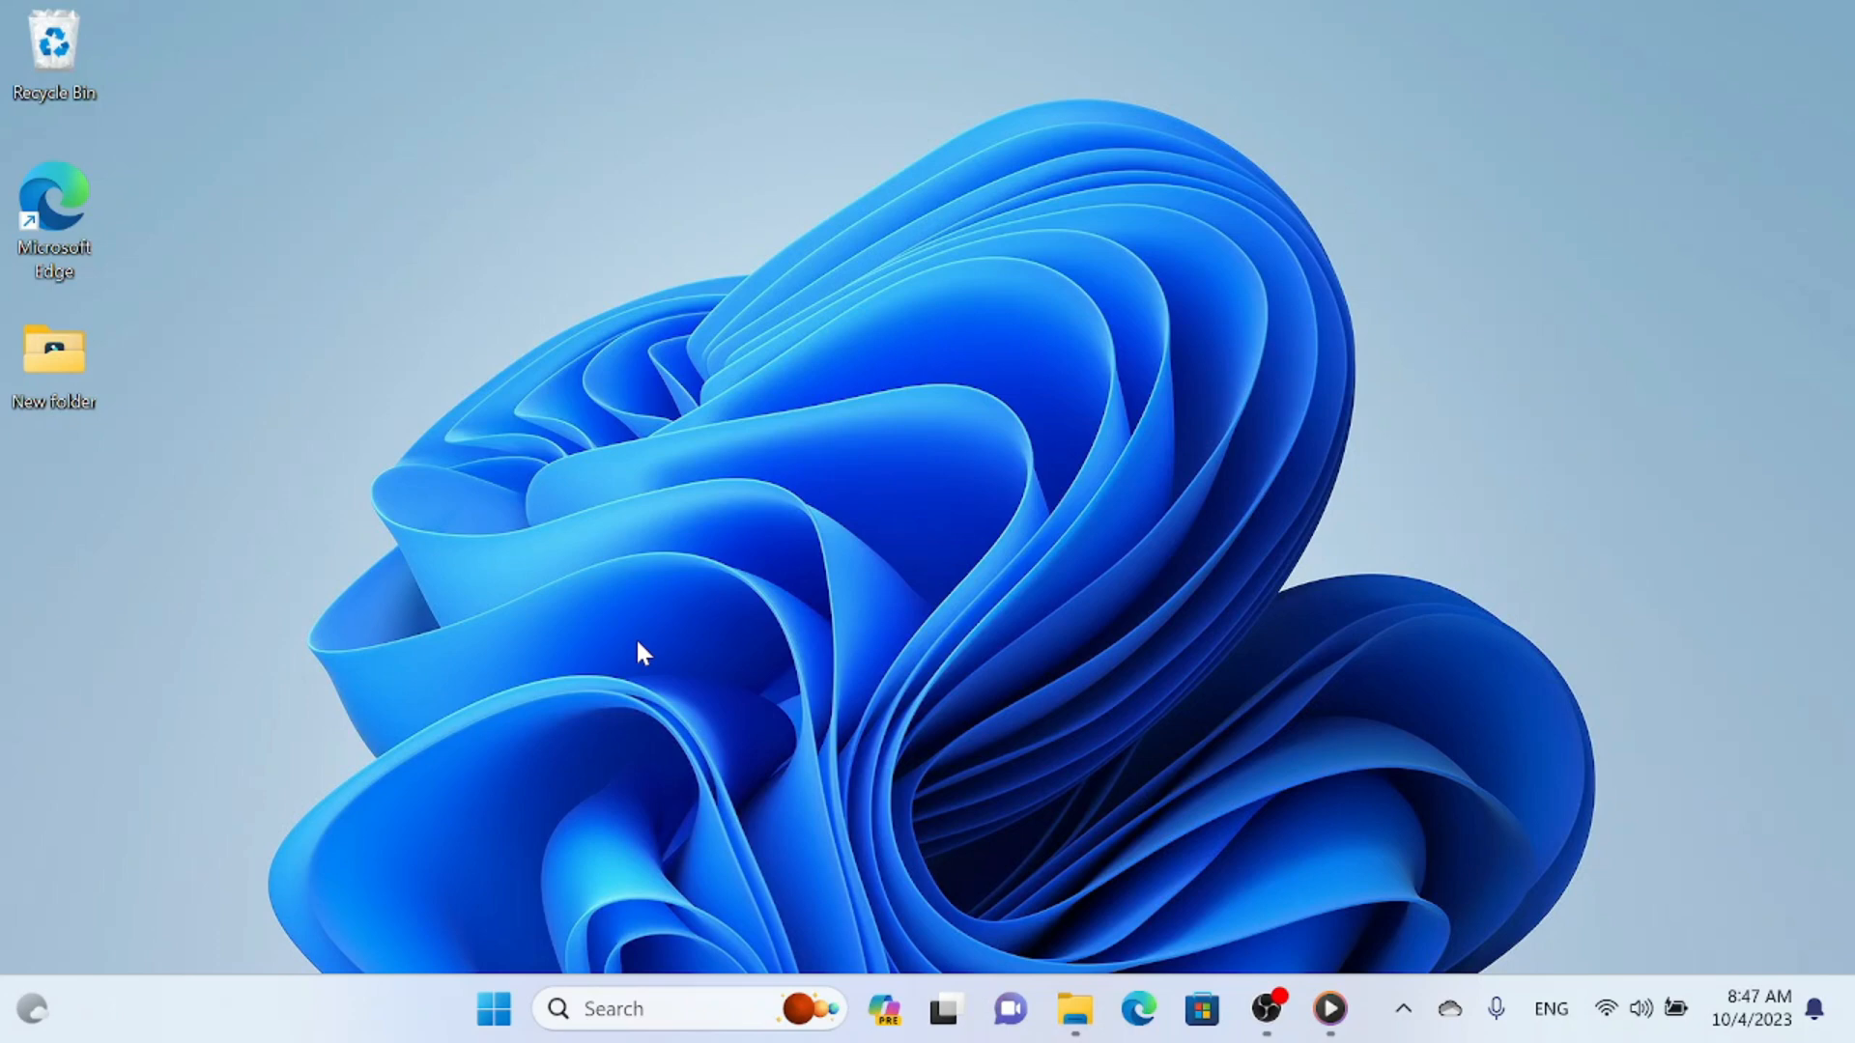
Step: Reopen Settings and show the list of installed apps
click(497, 1011)
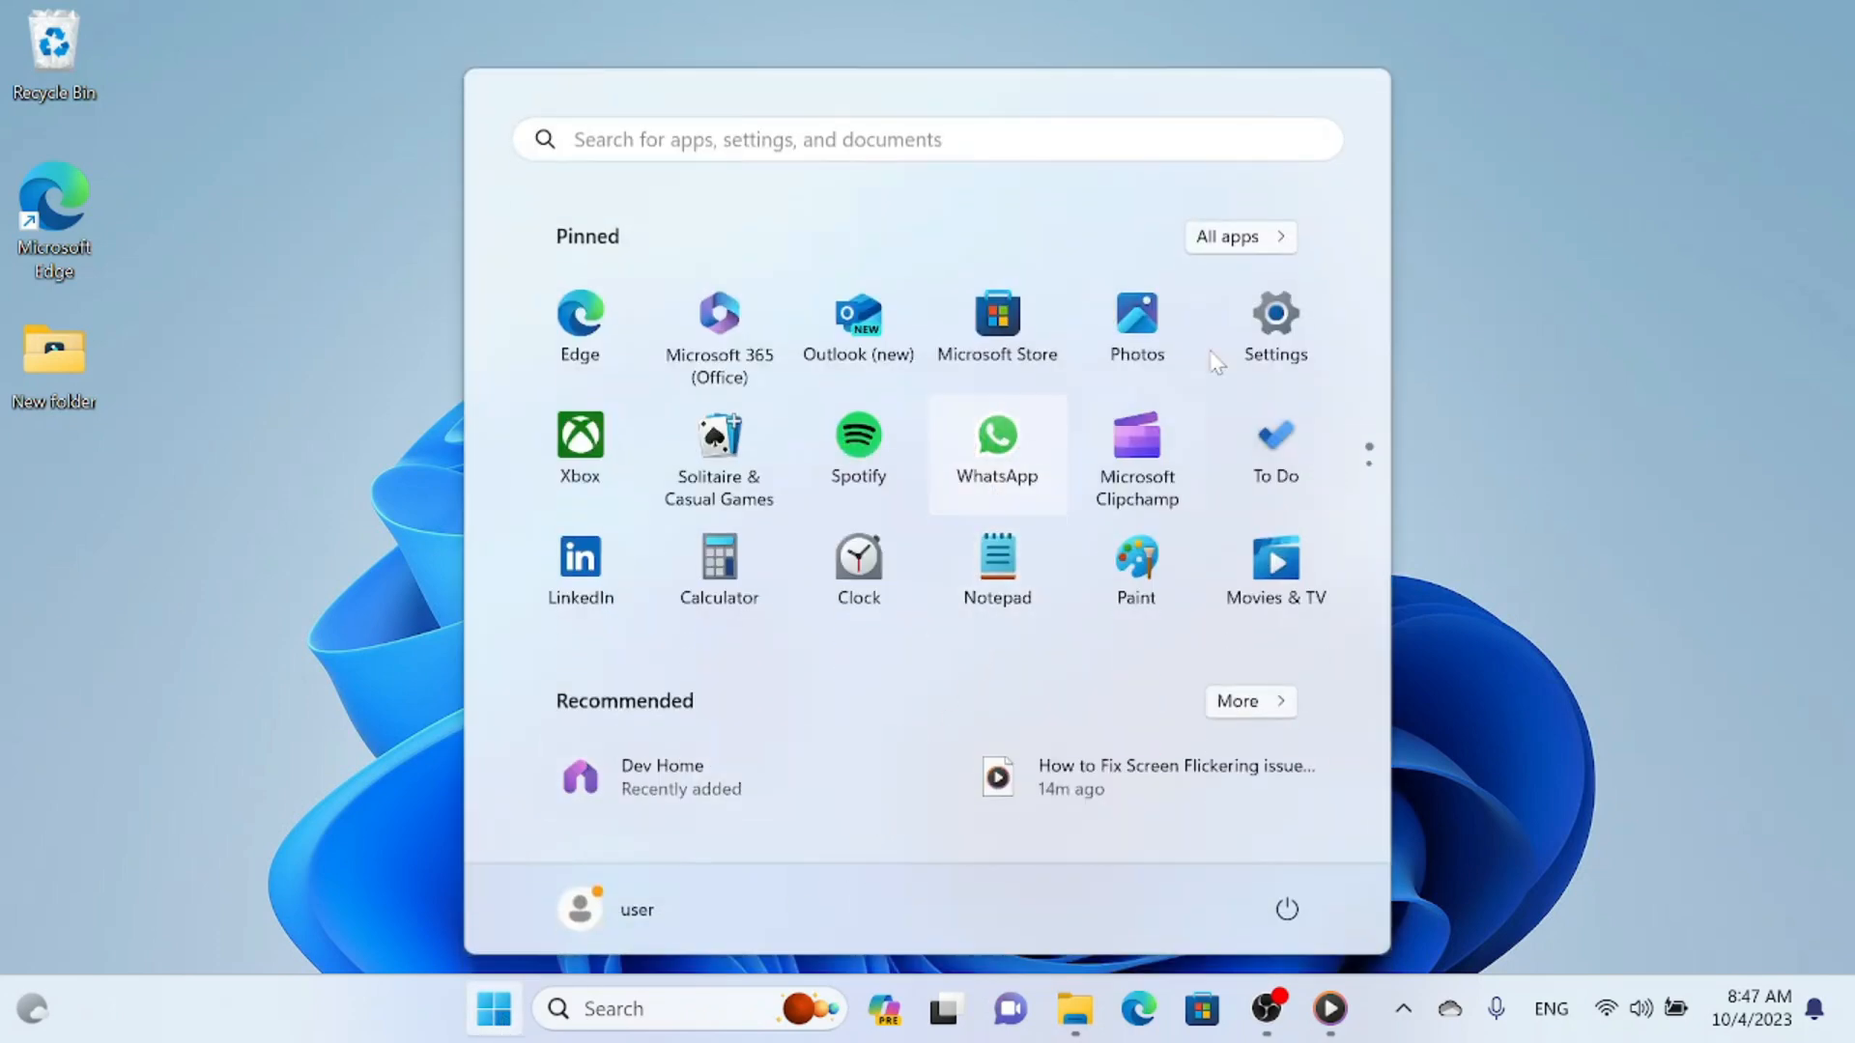
click(1246, 329)
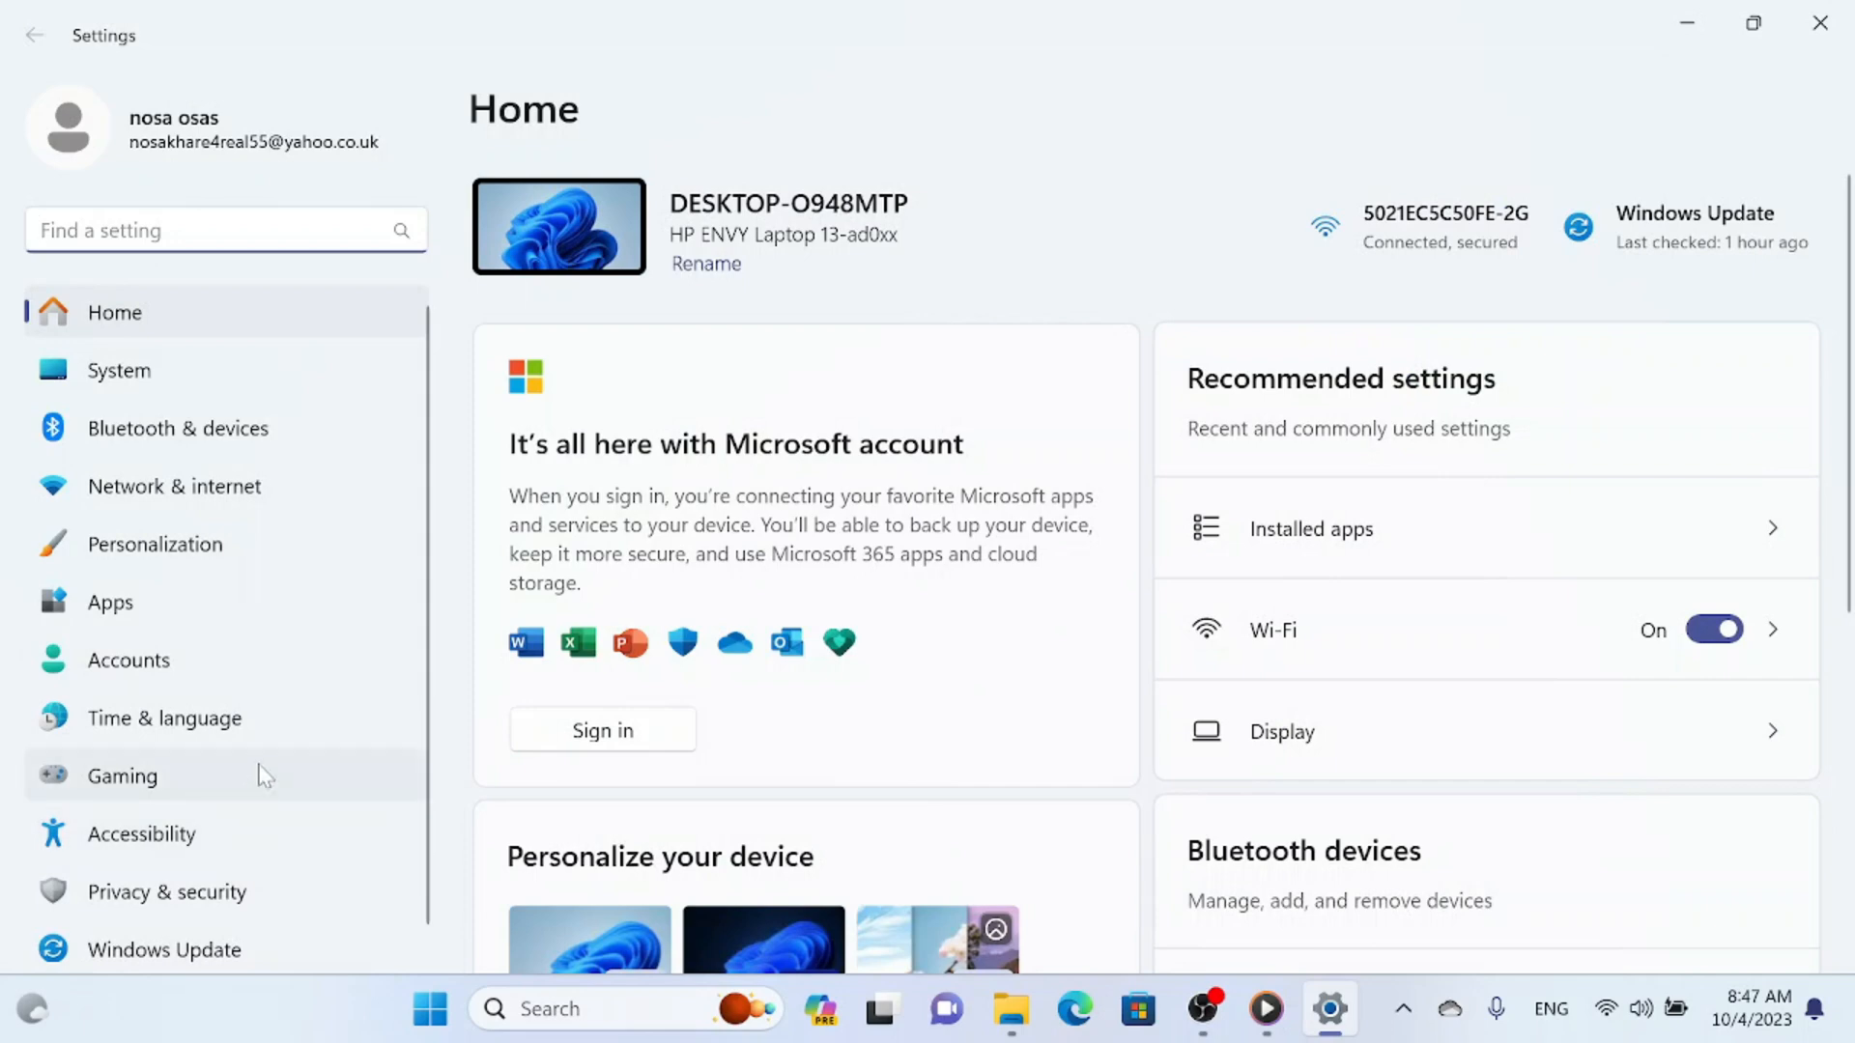
click(196, 603)
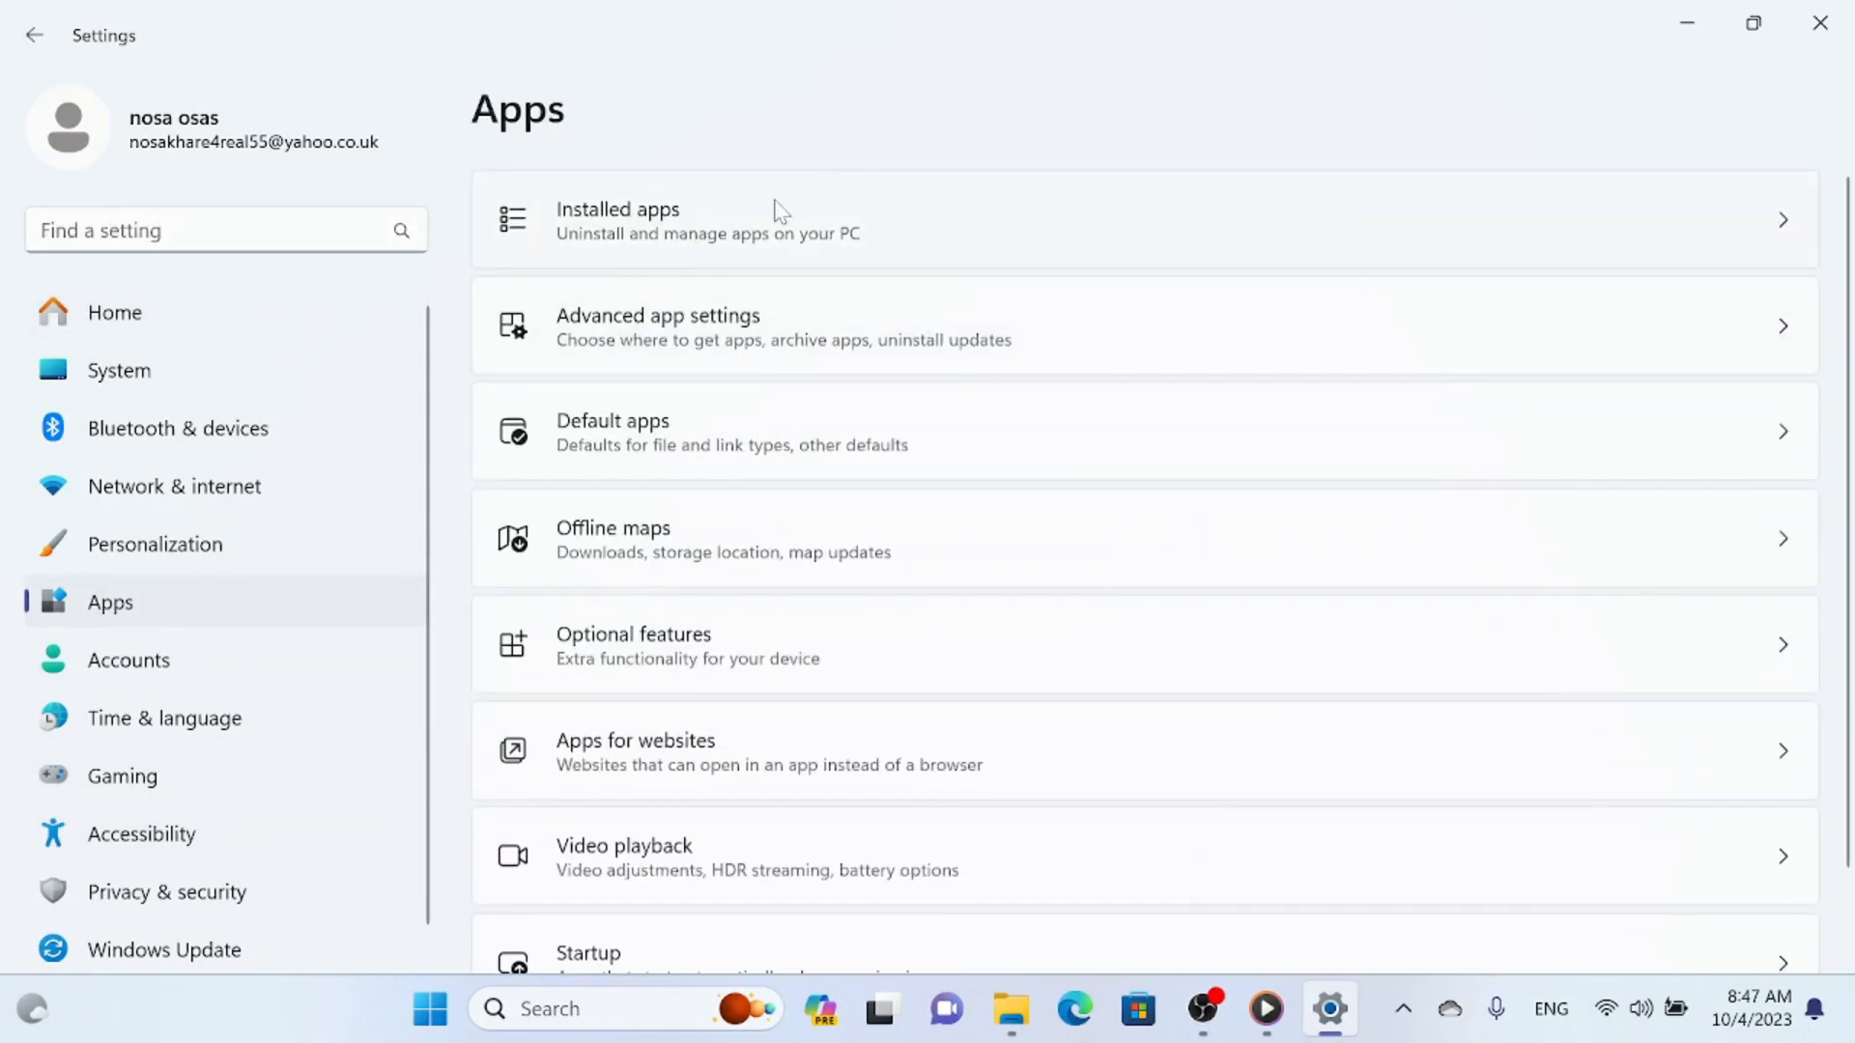
click(868, 227)
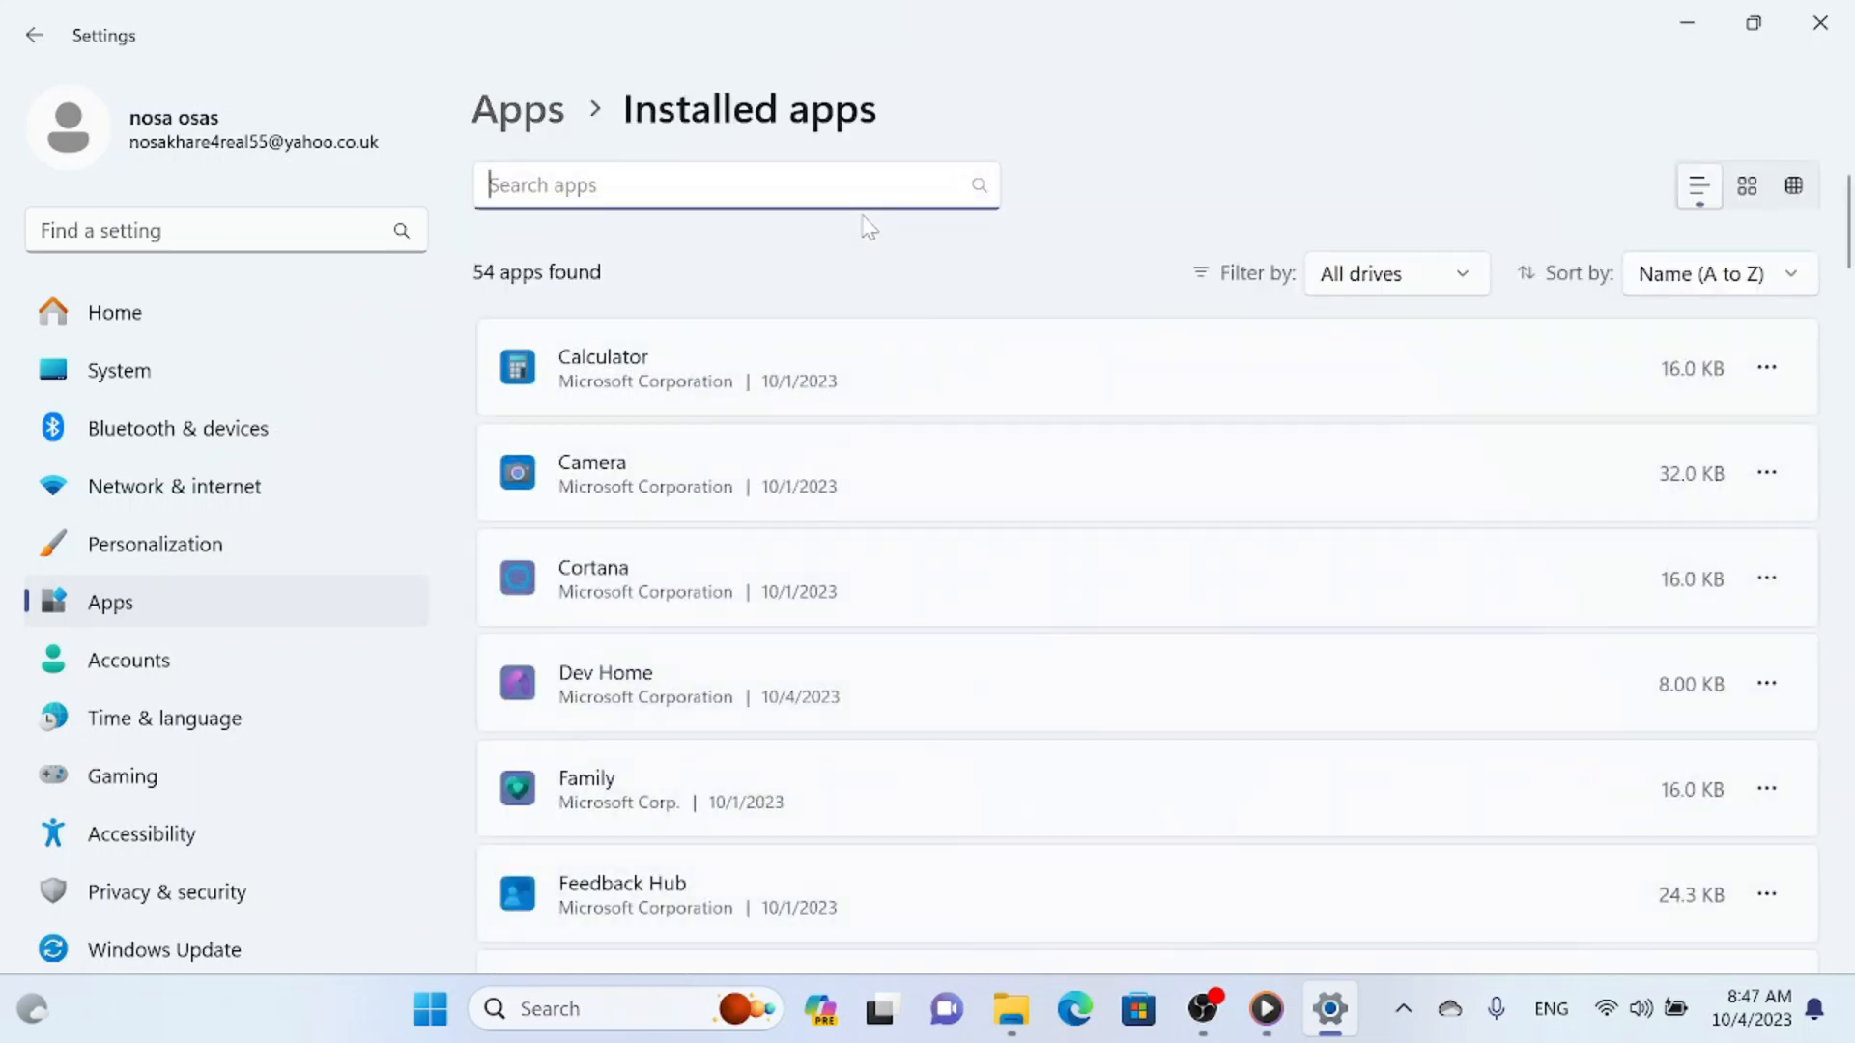
Step: Sort the installed apps by date installed and show the available actions for the MouseHighlight app
click(1766, 288)
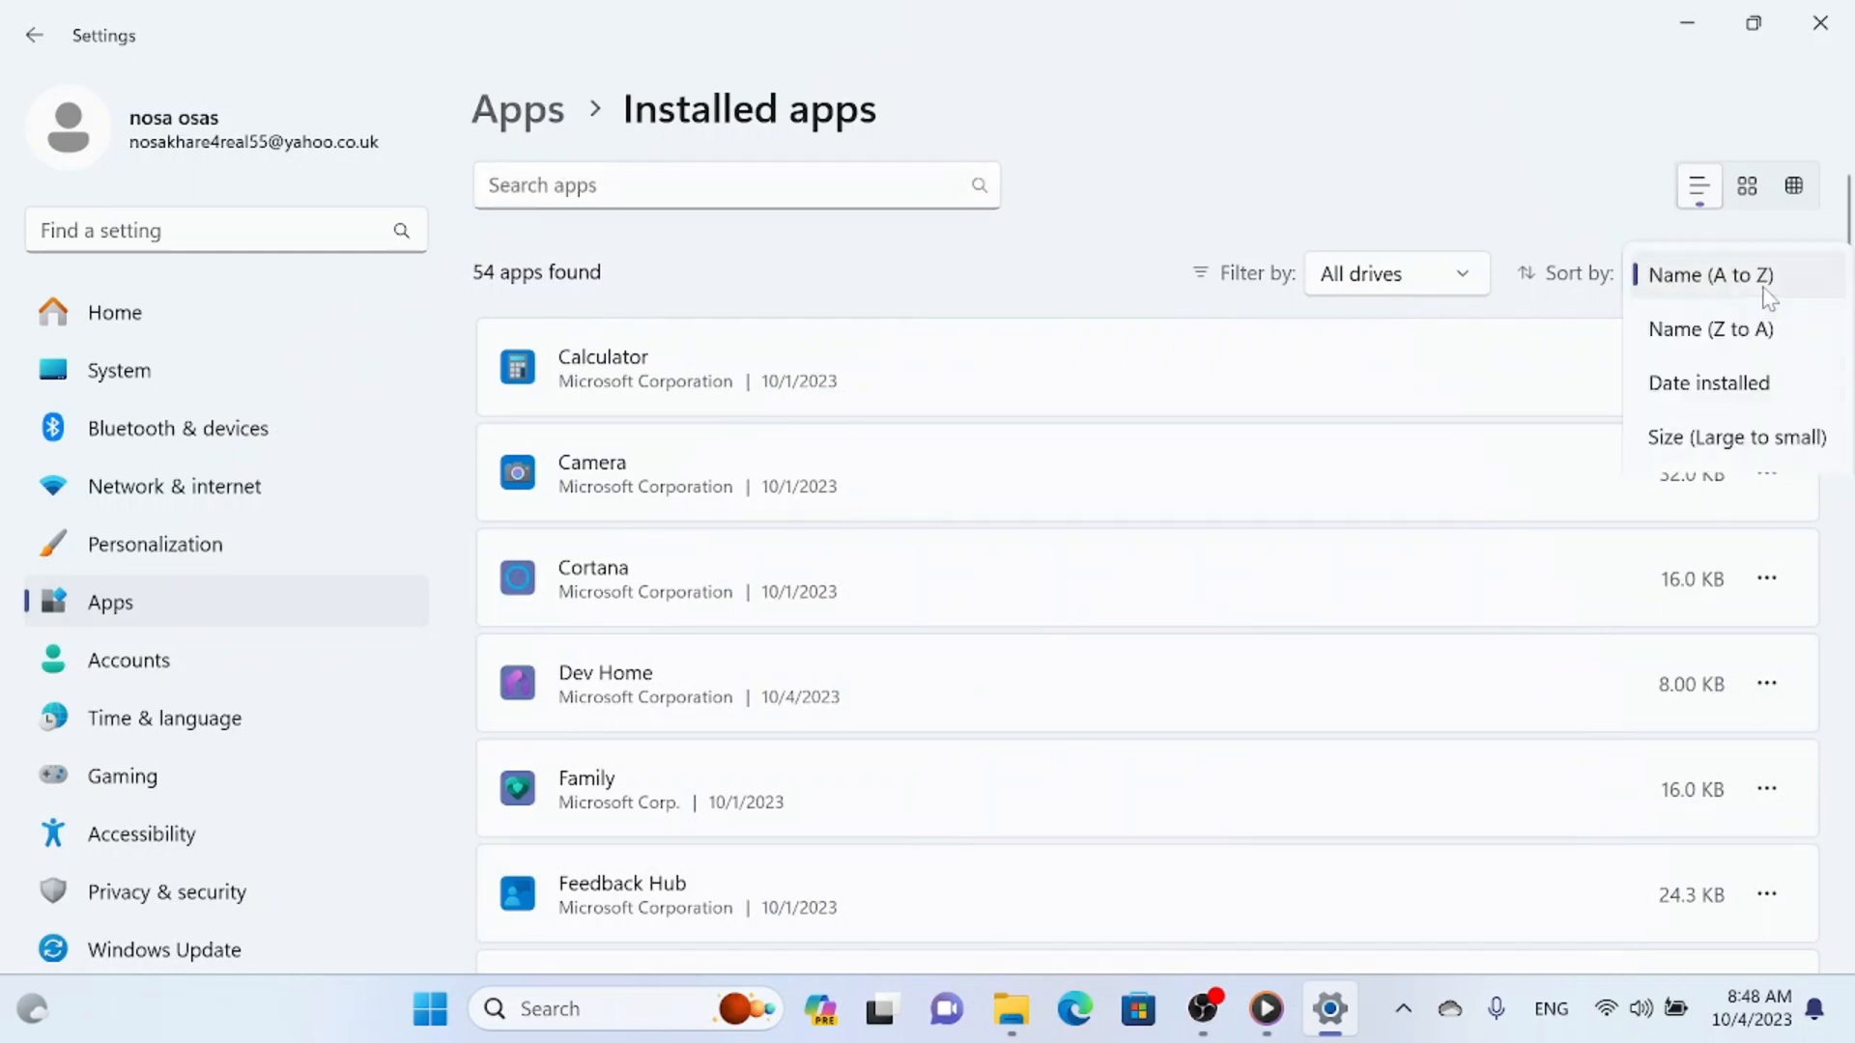
click(1701, 386)
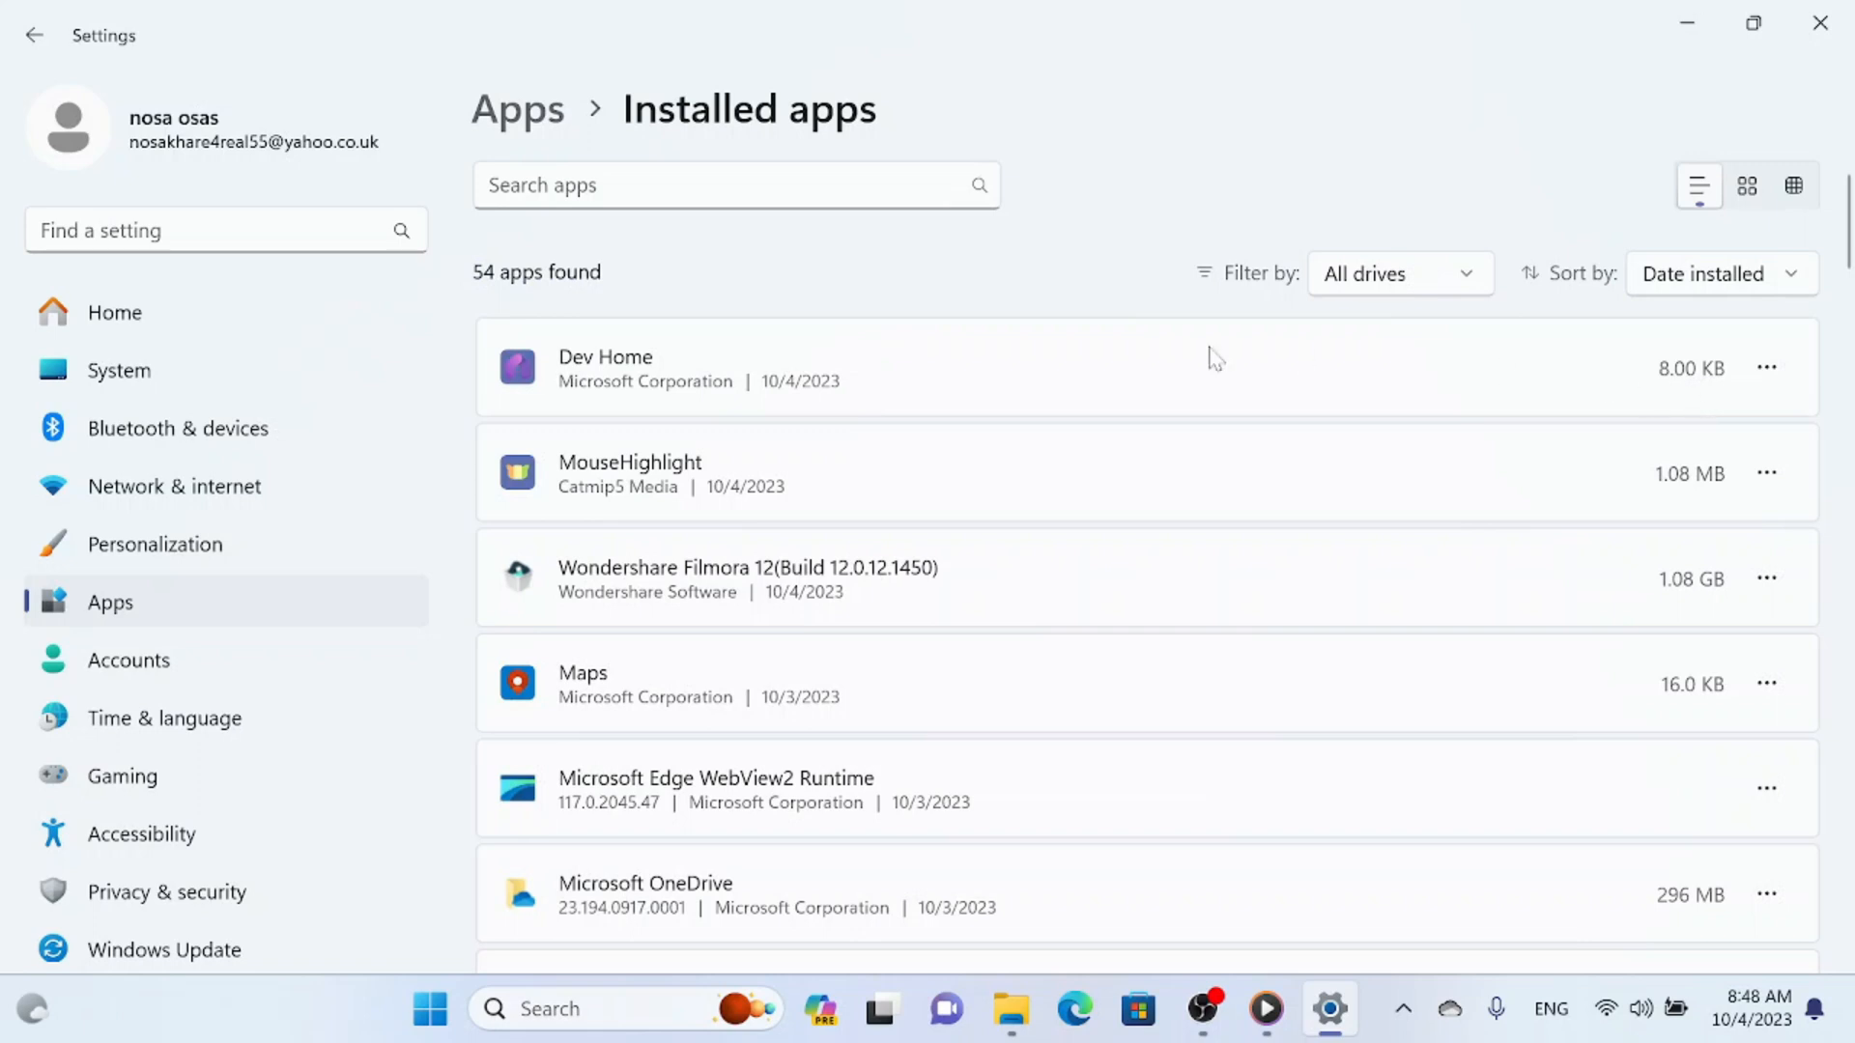
click(1768, 473)
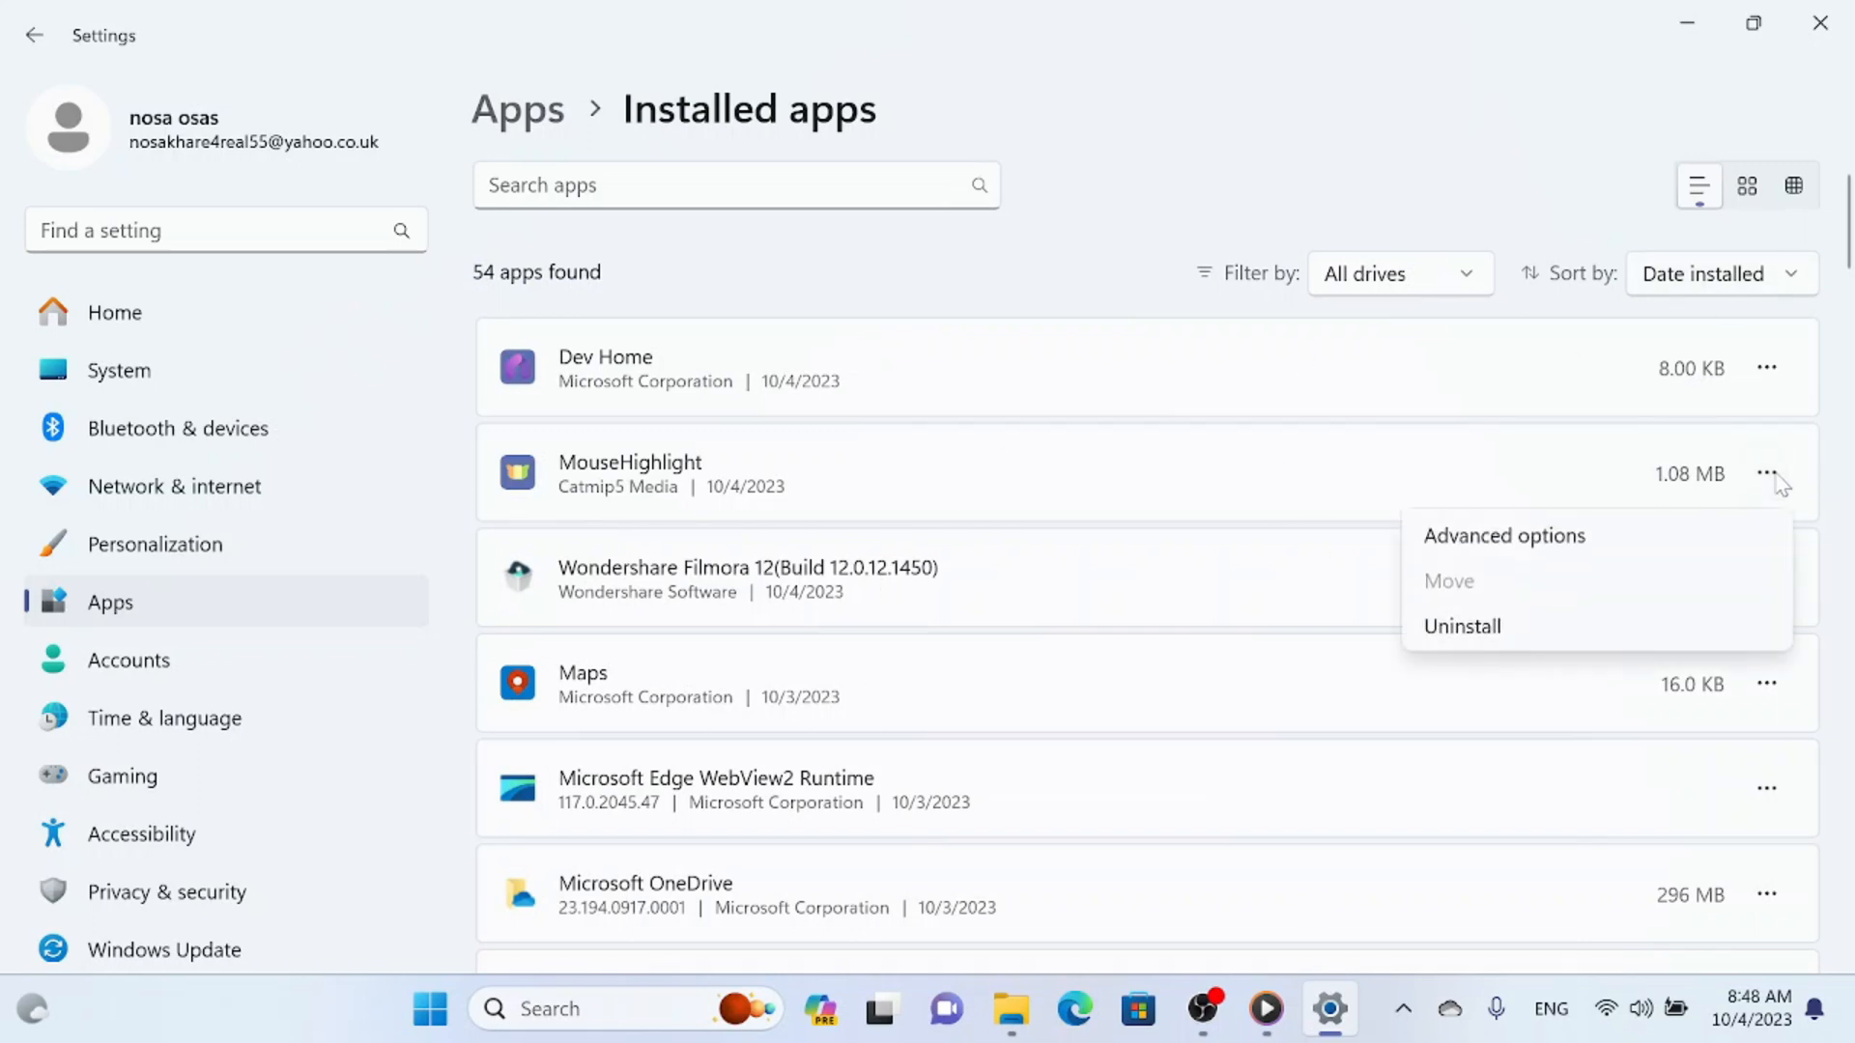